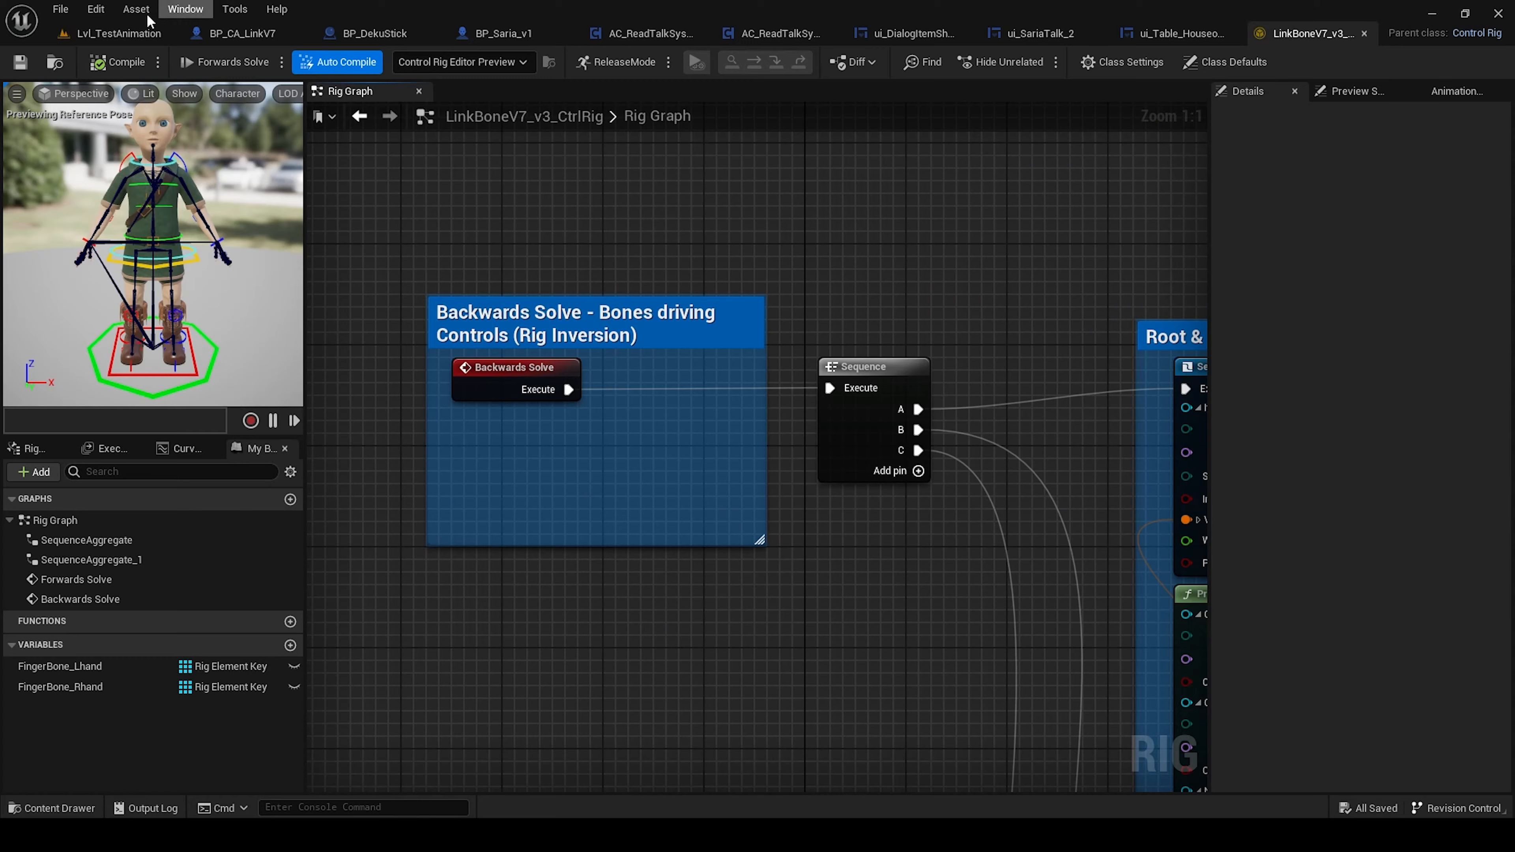
Step: In the Lvl_TestAnimation level, add a new level sequence and save it in A1_Anim as LevelSequence_Test2
click(119, 34)
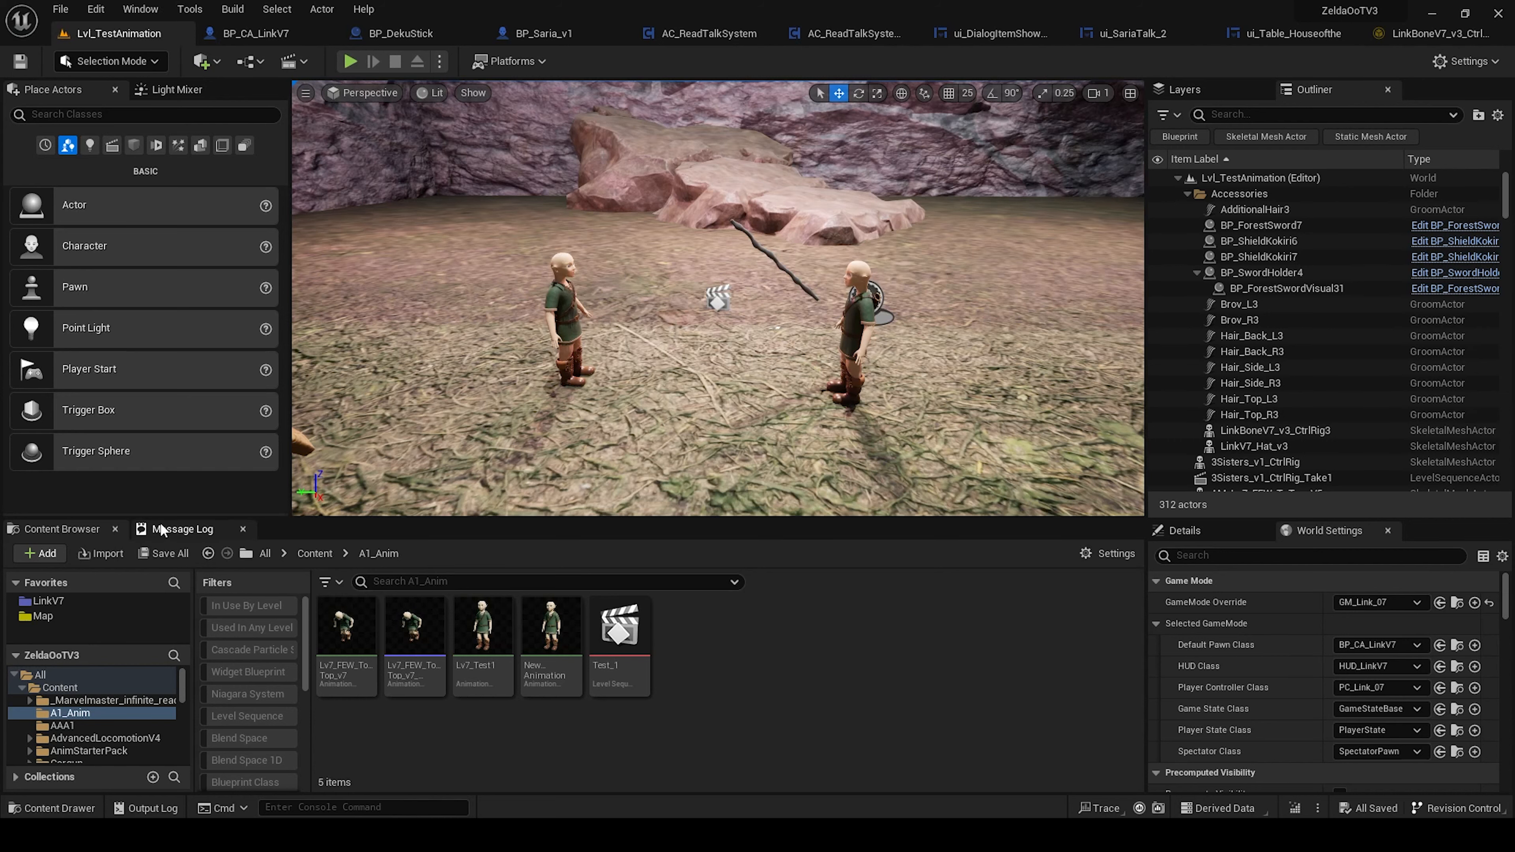
right_drag(716, 269, 805, 286)
key(a)
scroll(715, 269, down, 1)
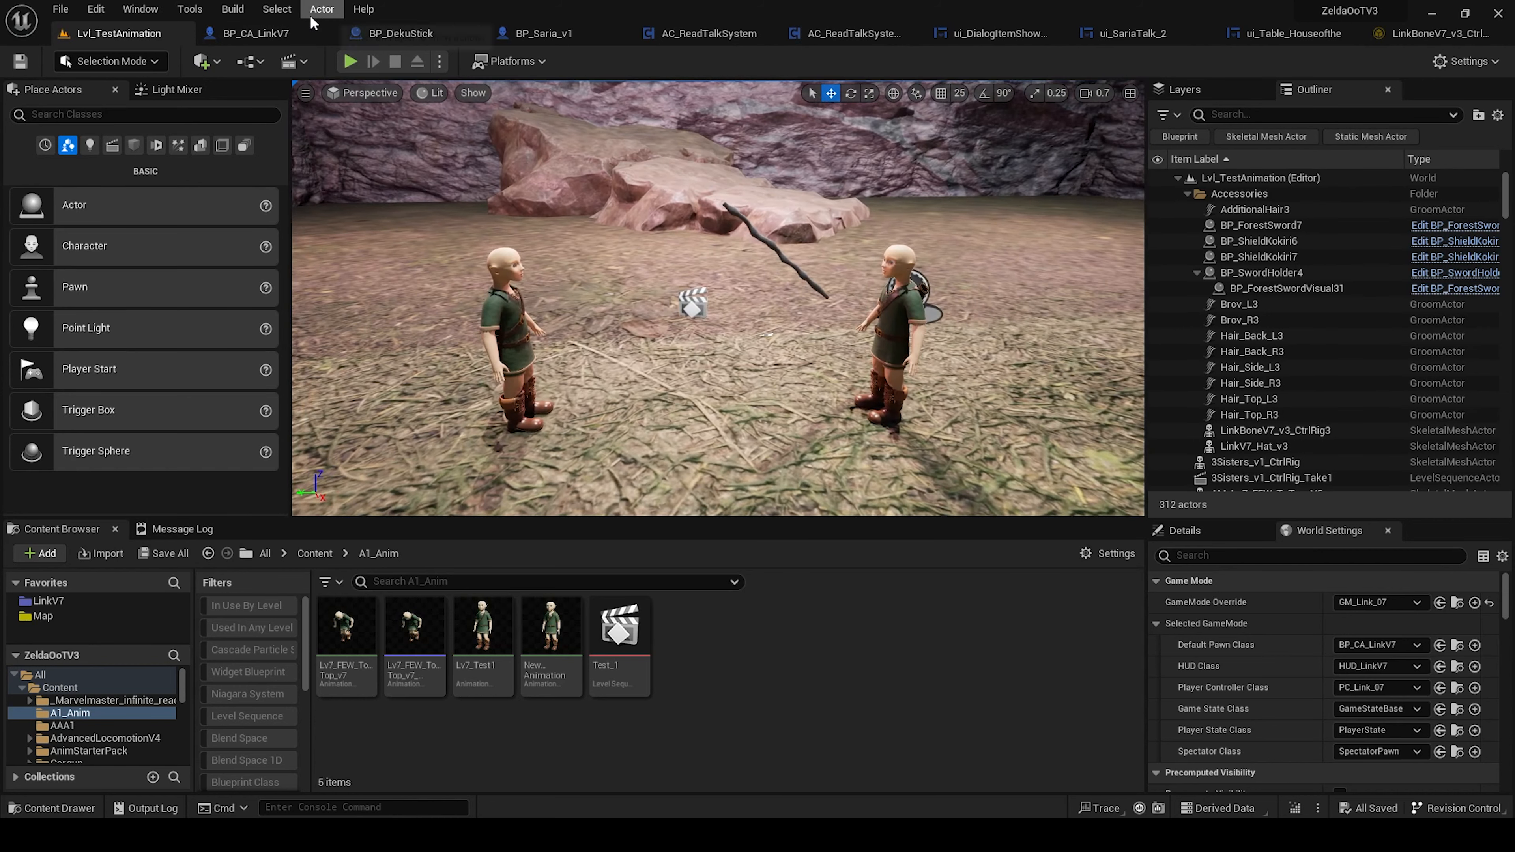
click(255, 62)
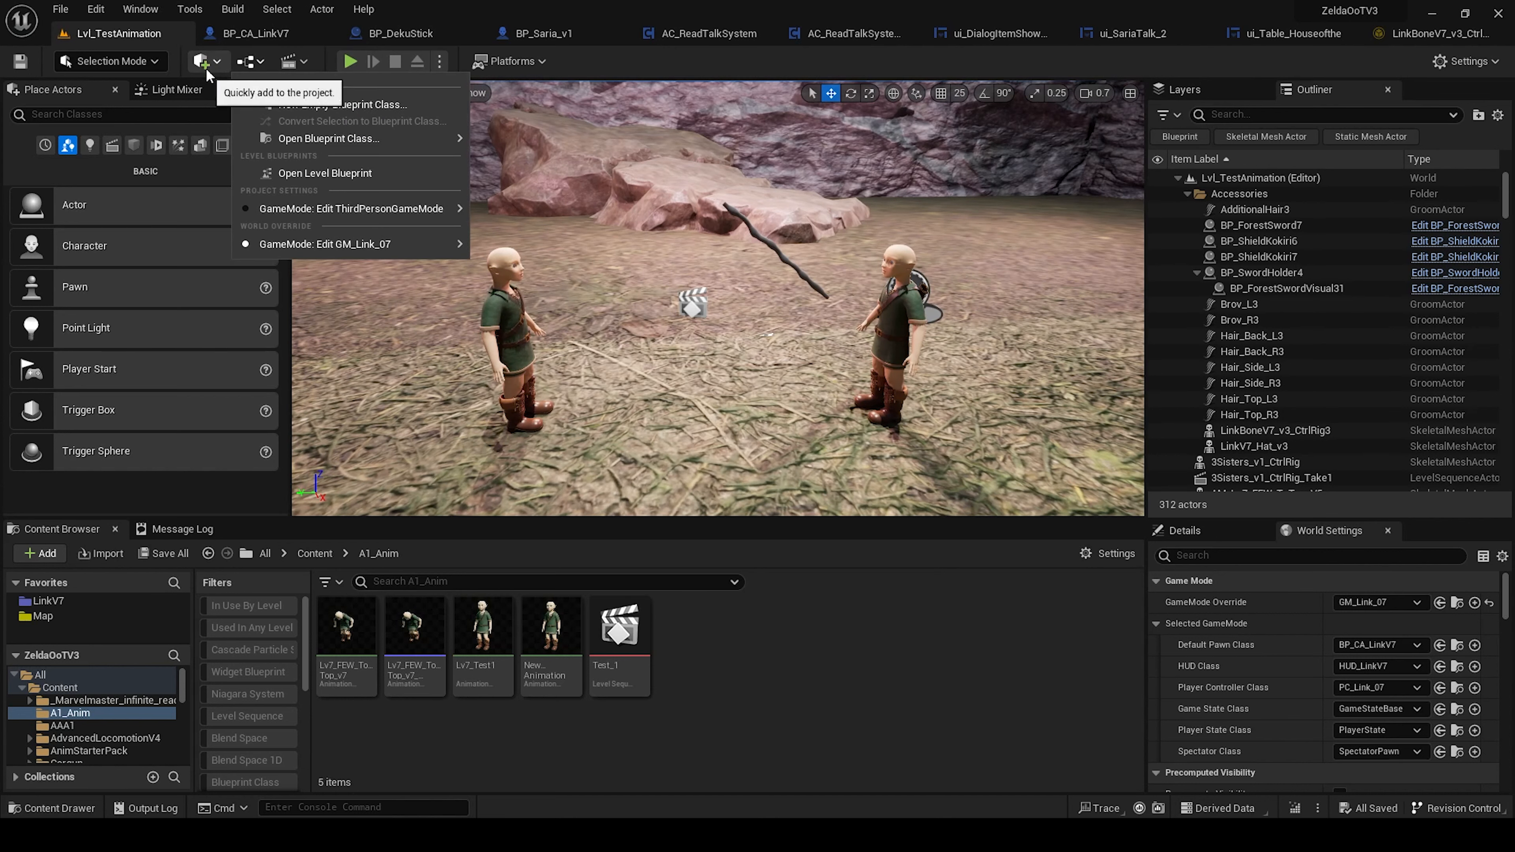
click(292, 63)
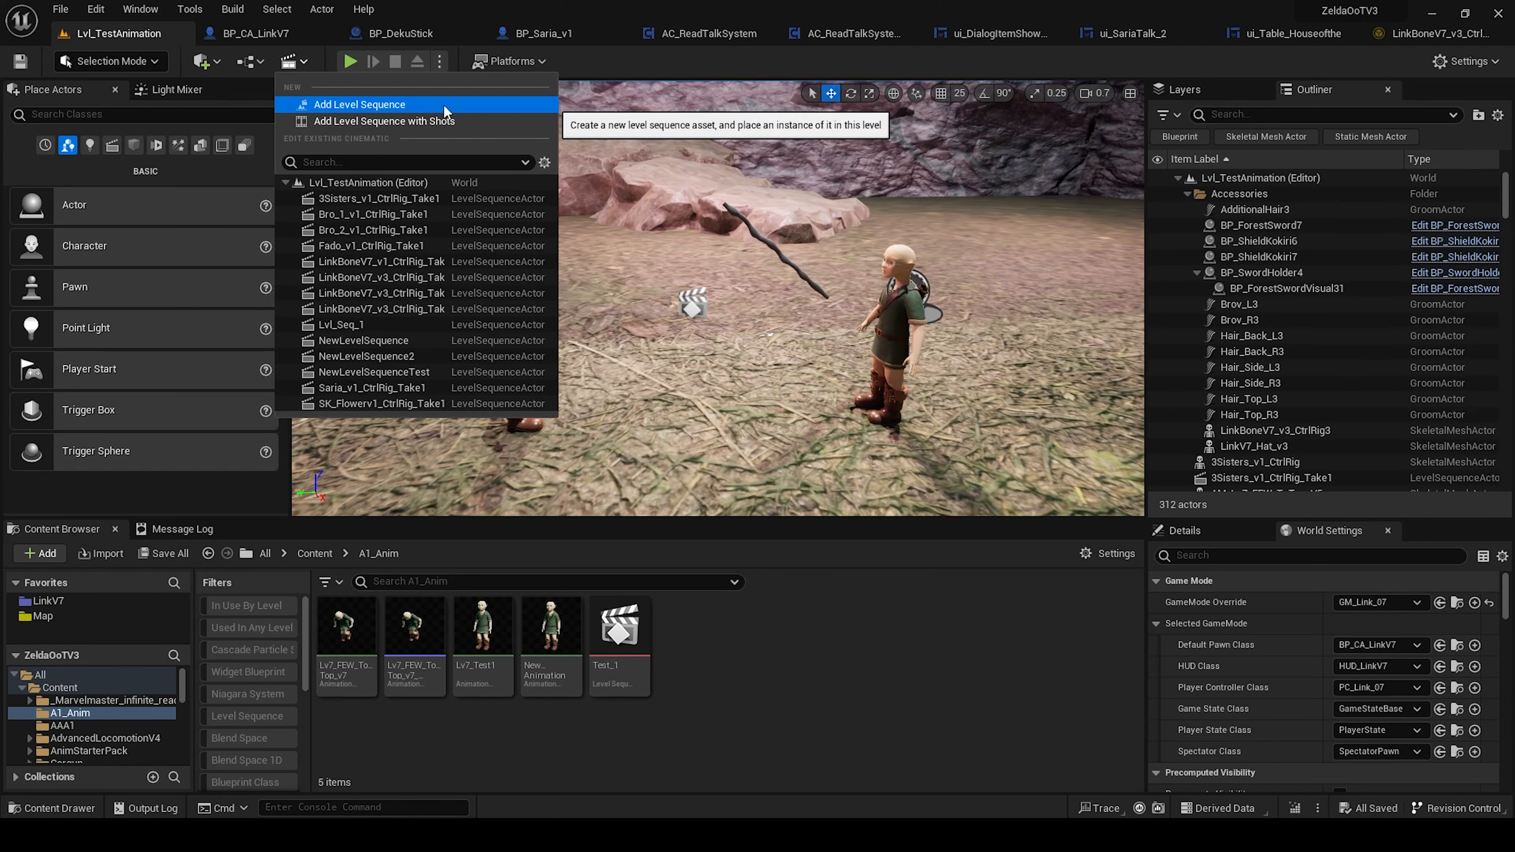
click(370, 104)
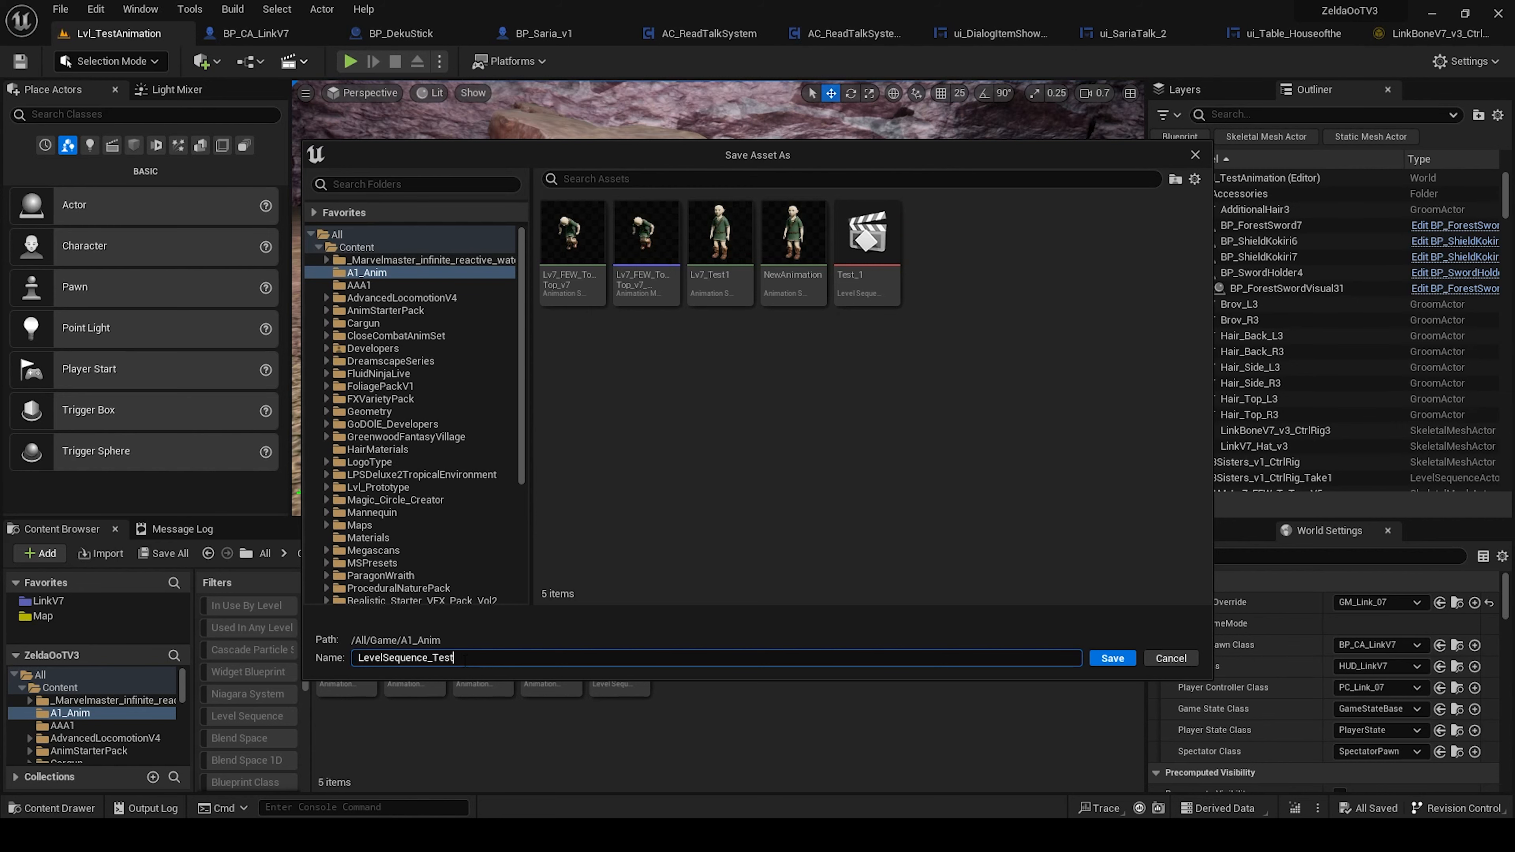
click(1112, 658)
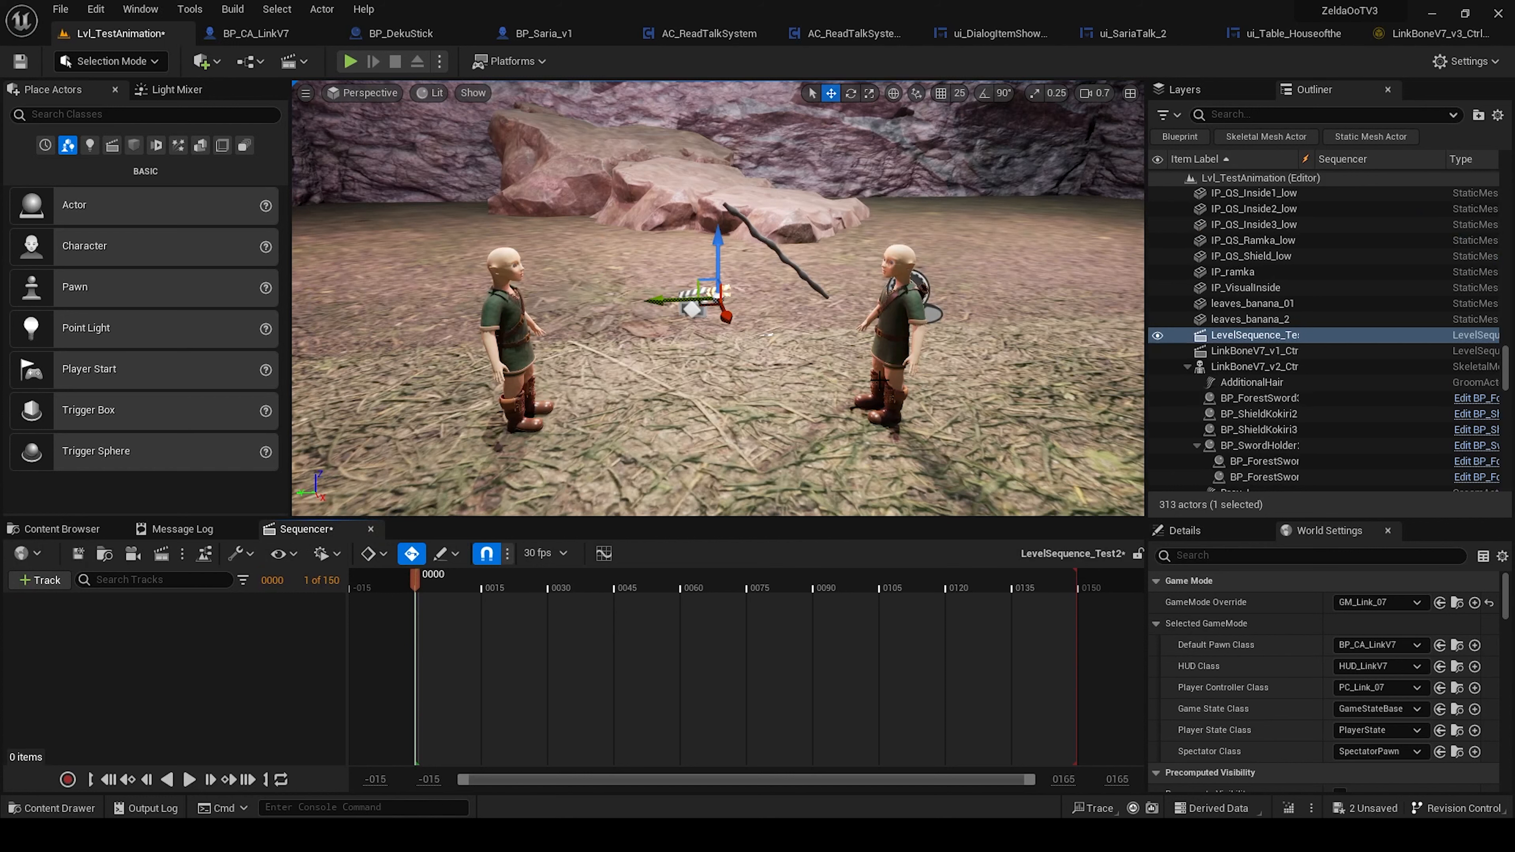
Step: Select the shield-carrying character, LinkBoneV7_v3_CtrlRig3, in the level
click(916, 292)
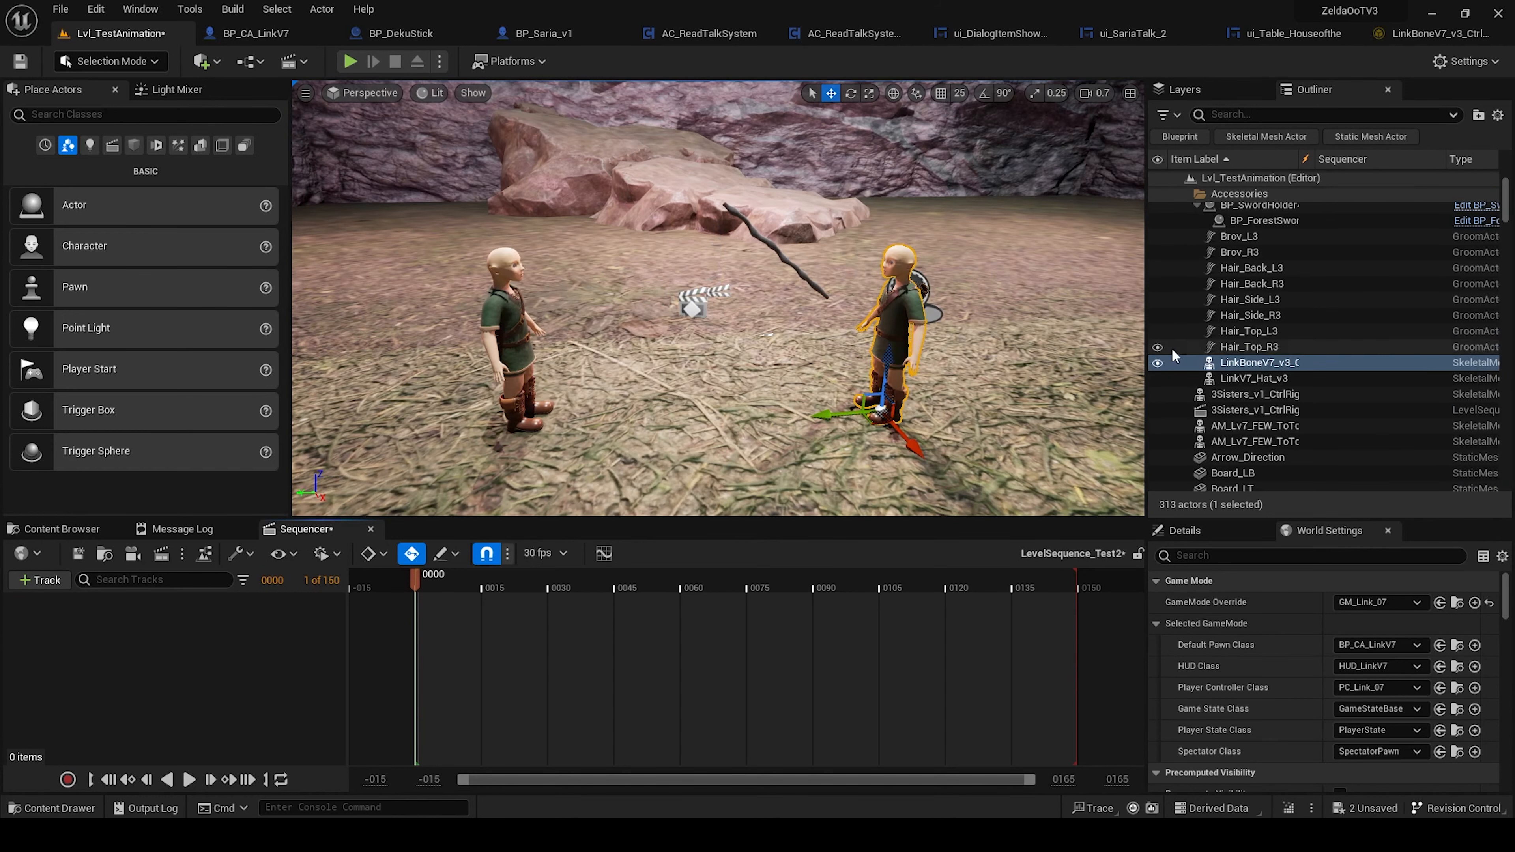
right_drag(894, 280, 913, 238)
right_drag(1073, 132, 978, 133)
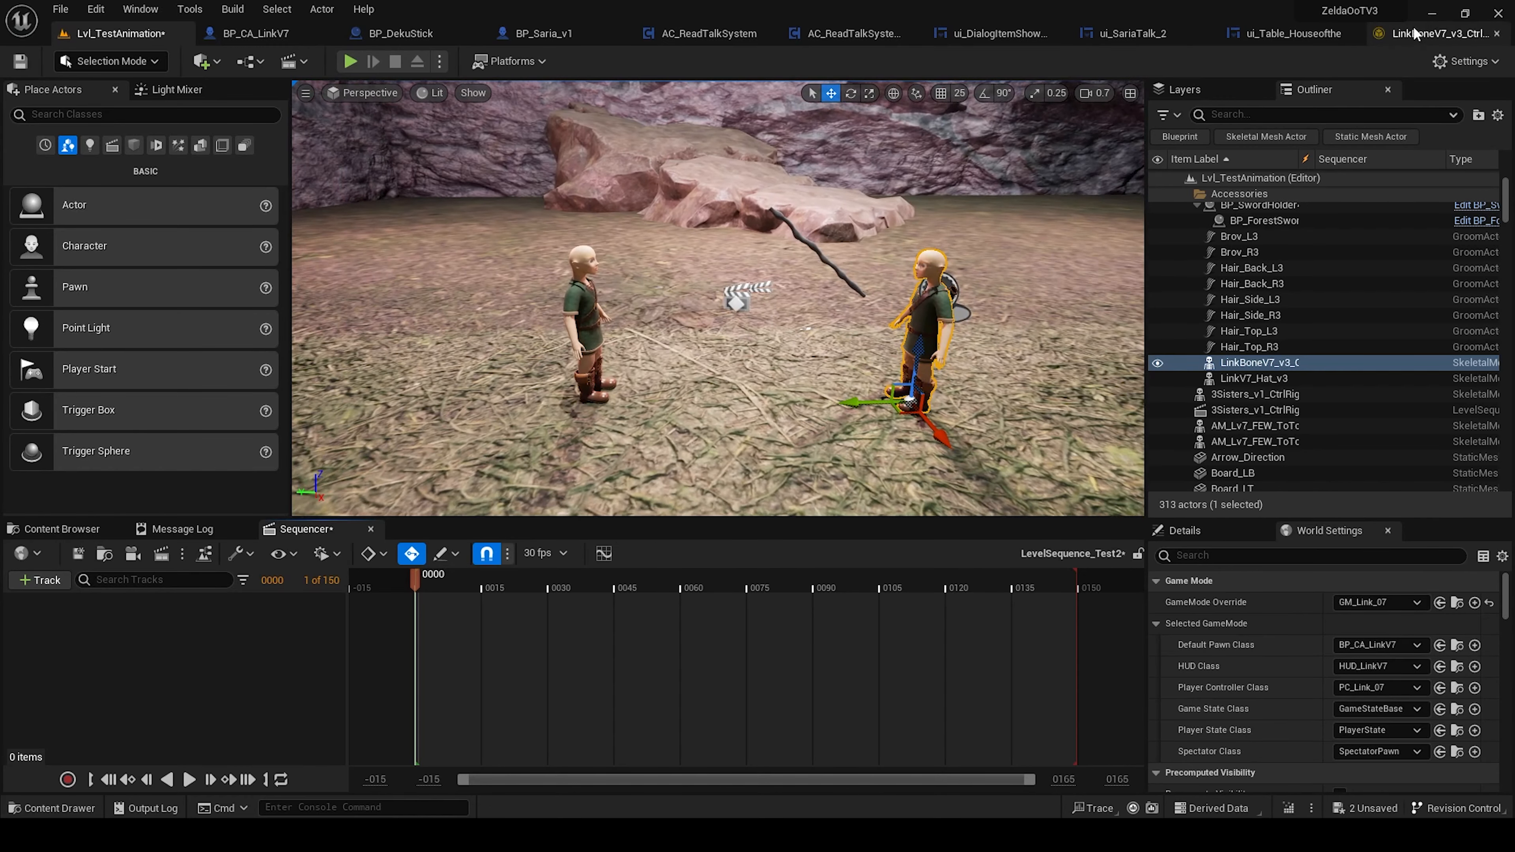
Step: Examine the Backwards Solve section of the LinkBoneV7_v3_CtrlRig graph, including the Sequence node and the groups it drives
click(1445, 34)
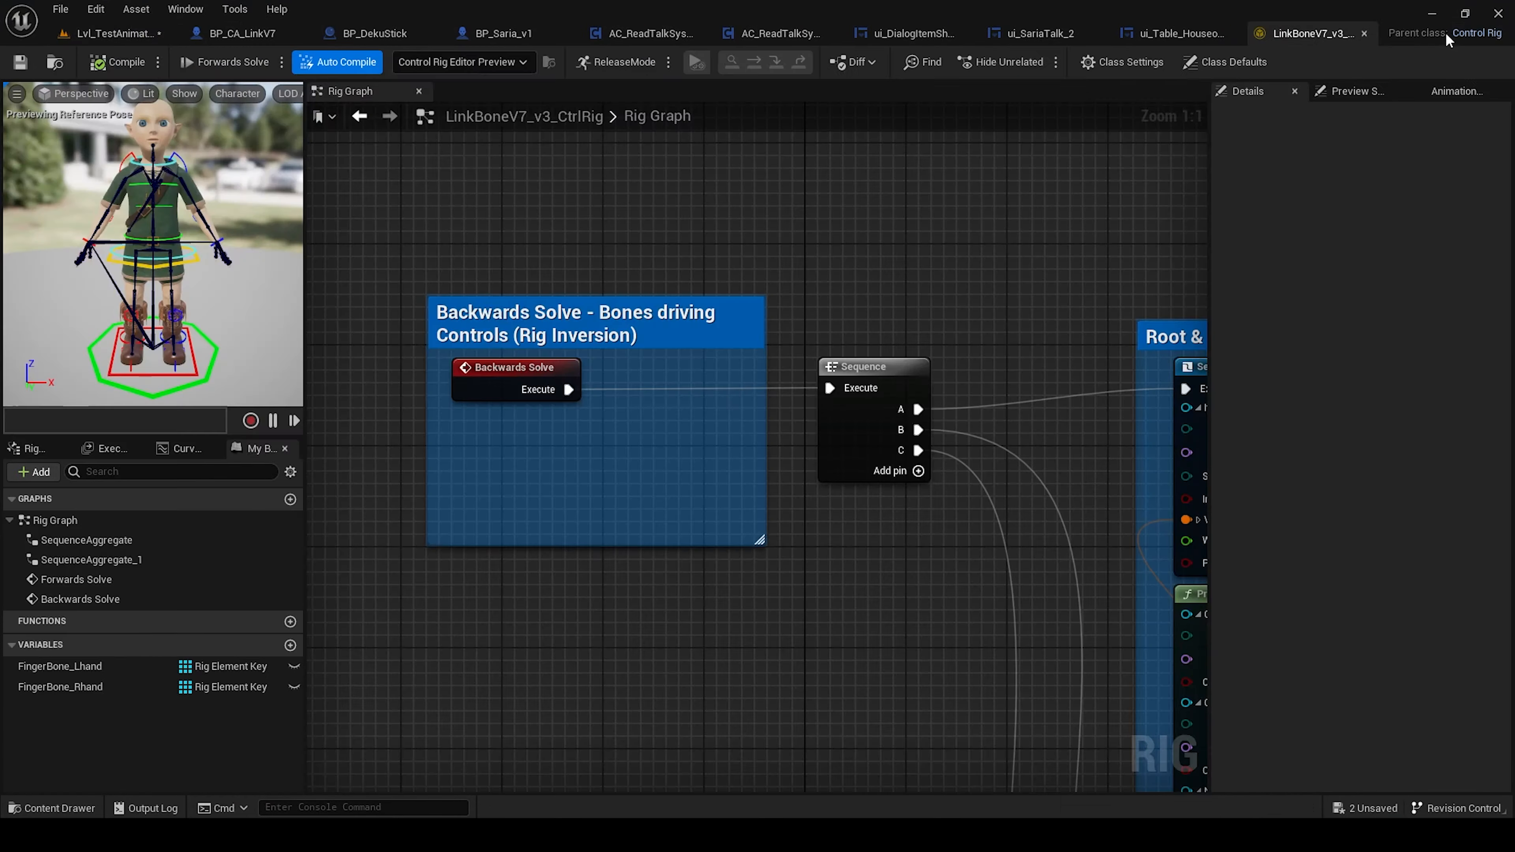
scroll(532, 599, down, 5)
scroll(532, 599, down, 4)
right_drag(530, 411, 469, 322)
scroll(583, 352, up, 10)
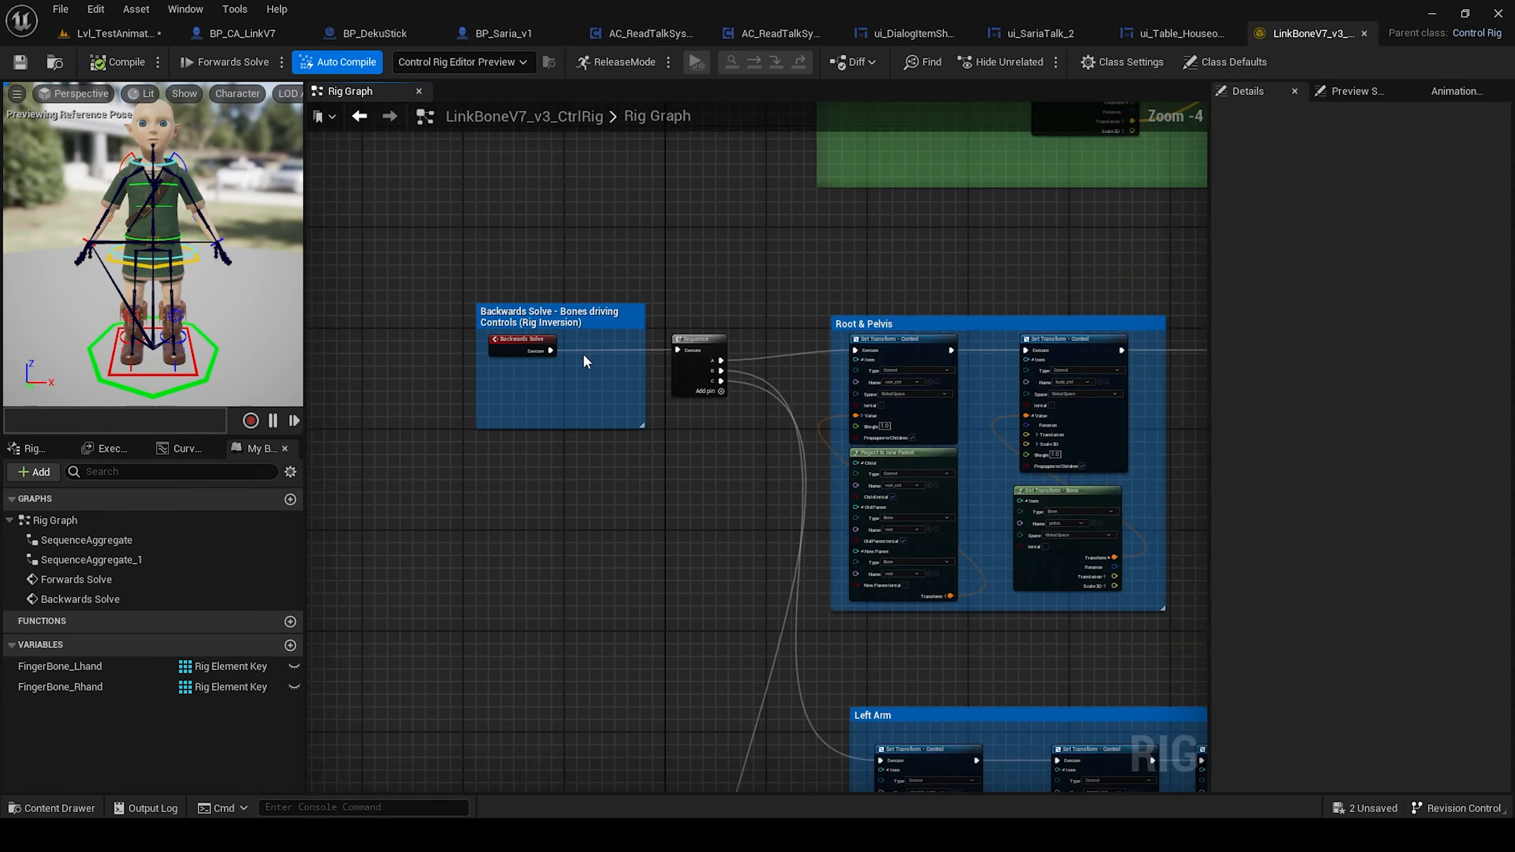
scroll(770, 413, down, 5)
right_drag(774, 527, 406, 738)
scroll(950, 487, up, 5)
scroll(949, 486, down, 2)
scroll(589, 613, down, 2)
right_drag(589, 613, 729, 382)
scroll(686, 352, up, 2)
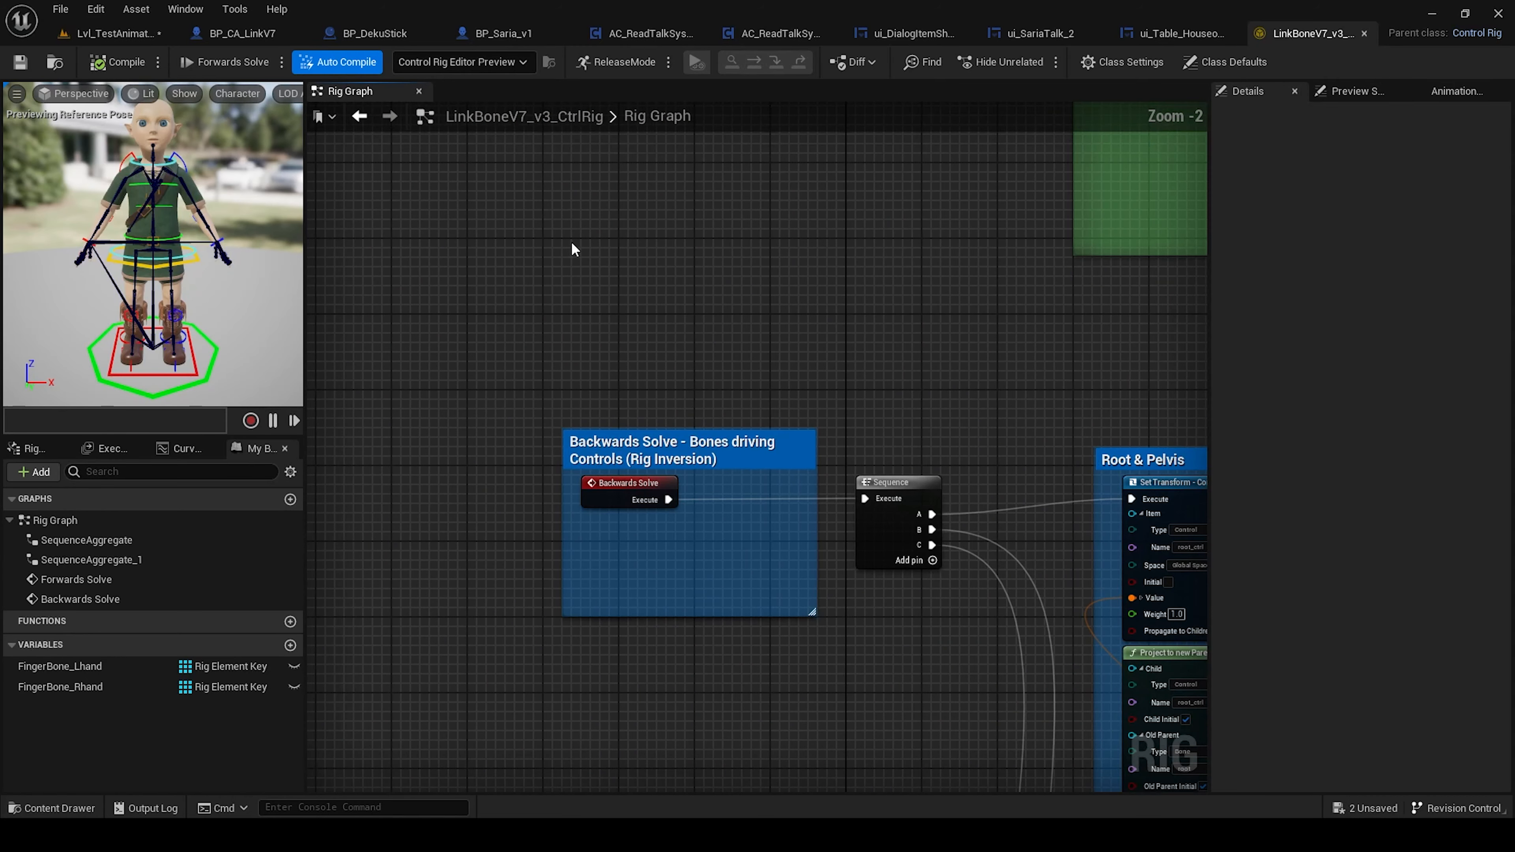
Step: Return to the level and locate the skeletal mesh asset of the selected LinkBoneV7_v3_CtrlRig3 actor in the project's content
click(125, 35)
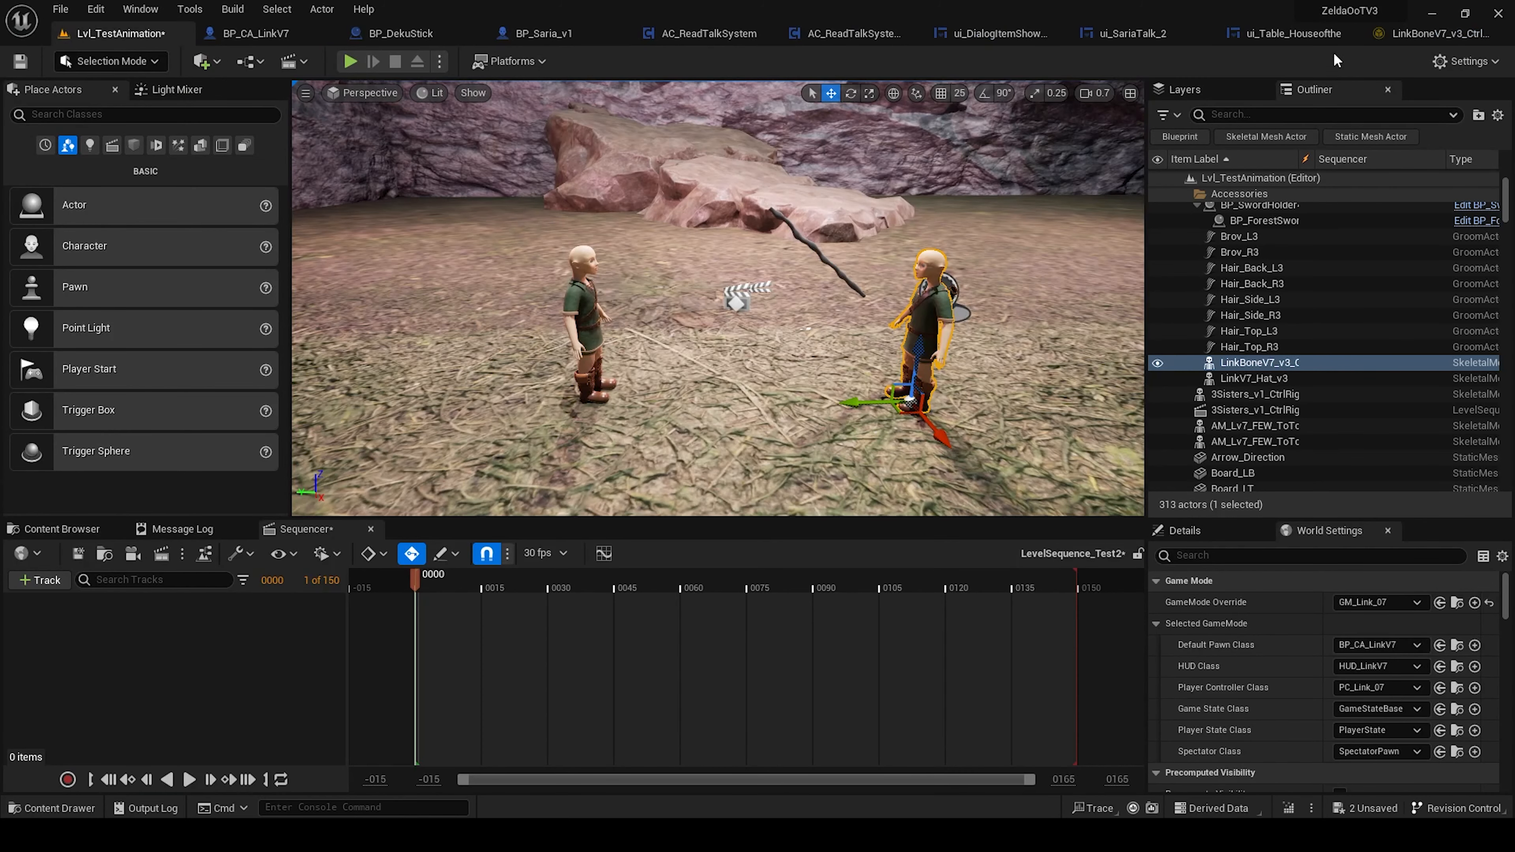
double_click(1265, 362)
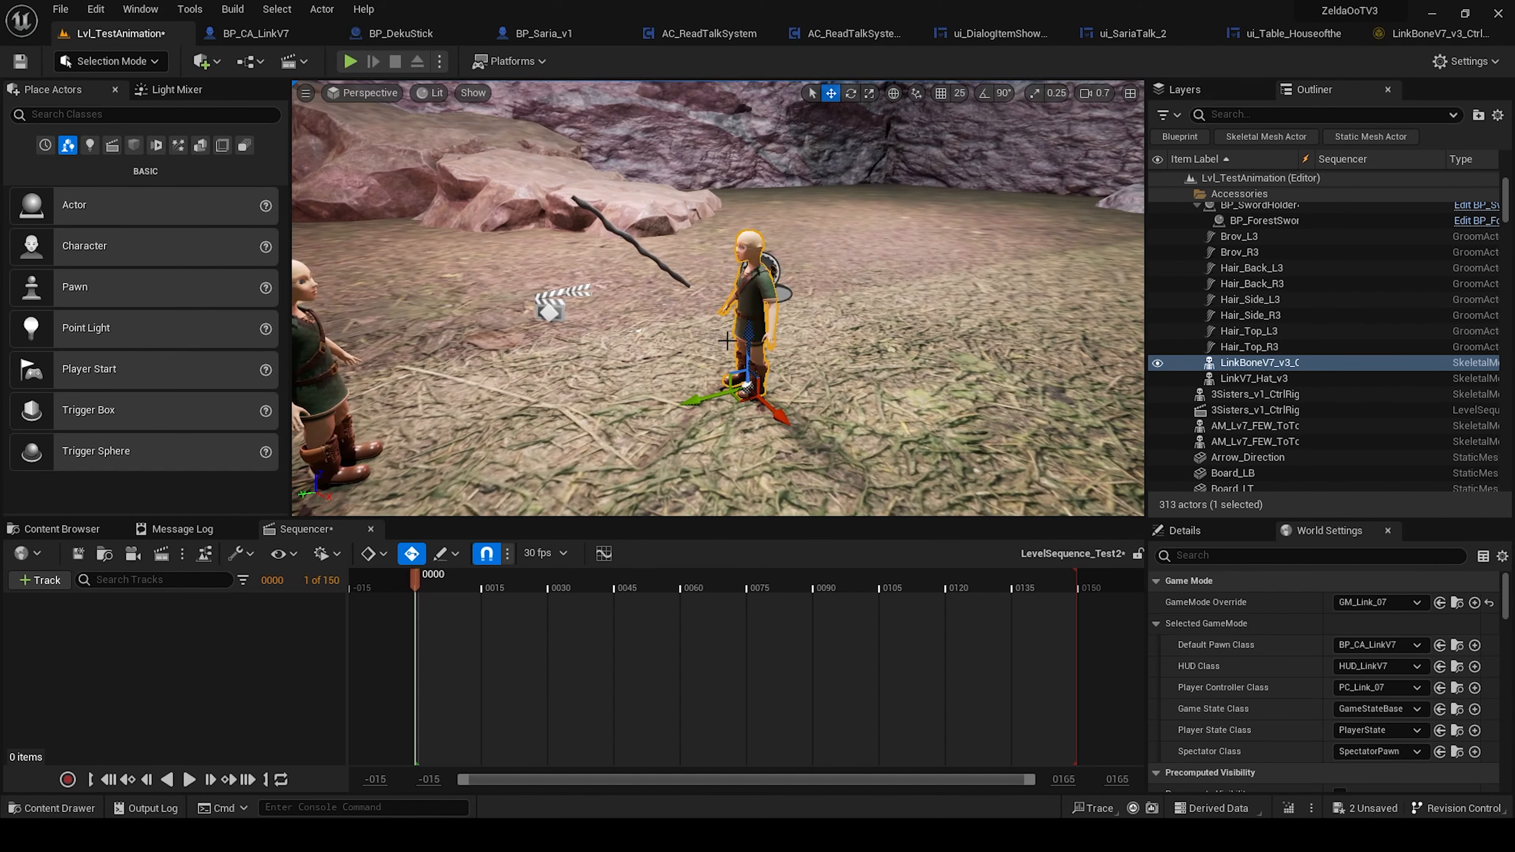
key(ctrl+b)
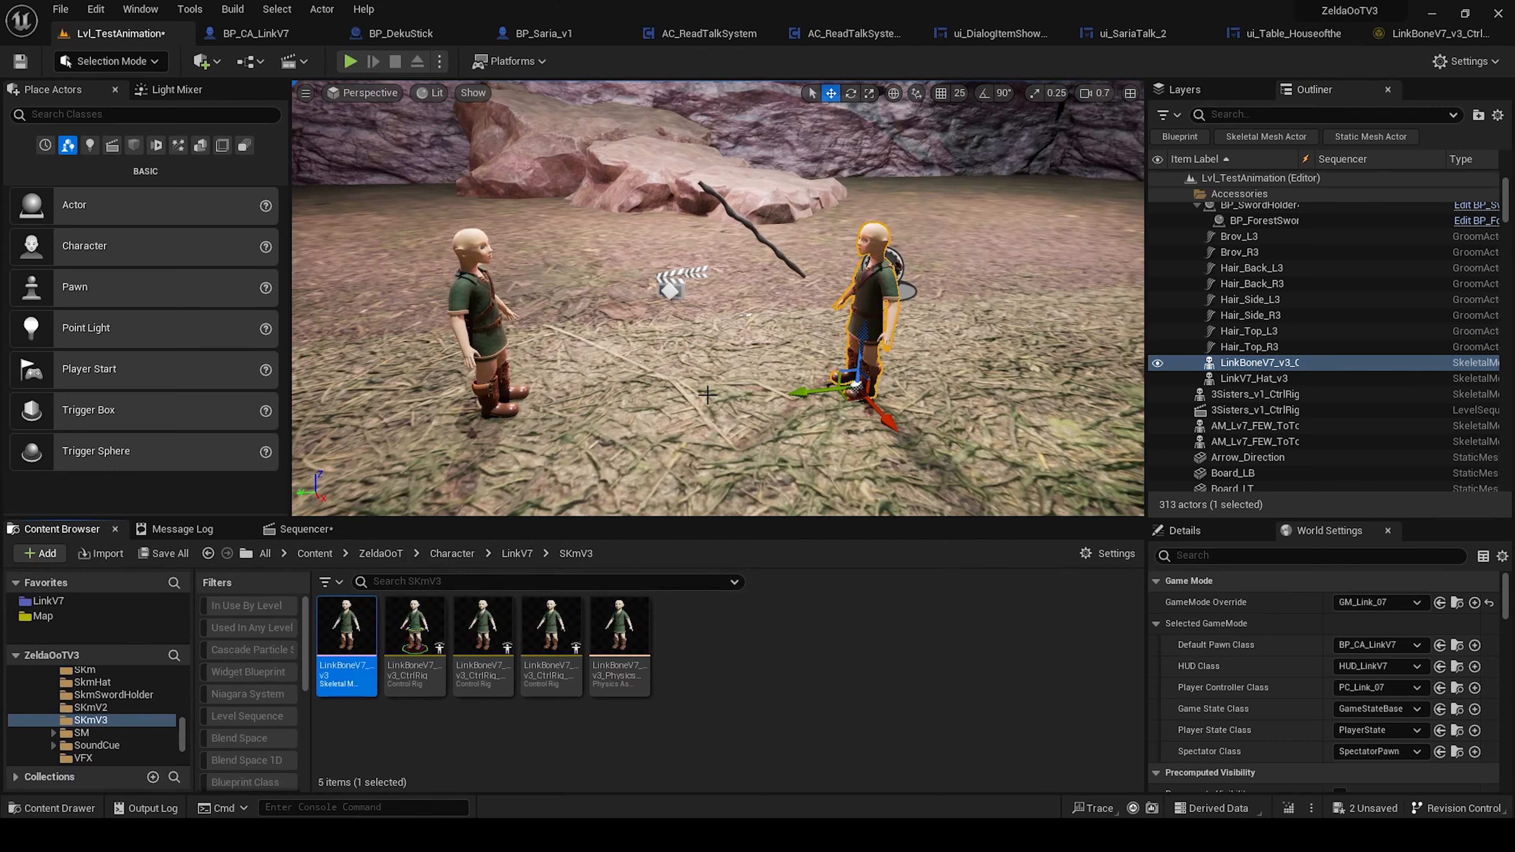
right_drag(707, 394, 648, 396)
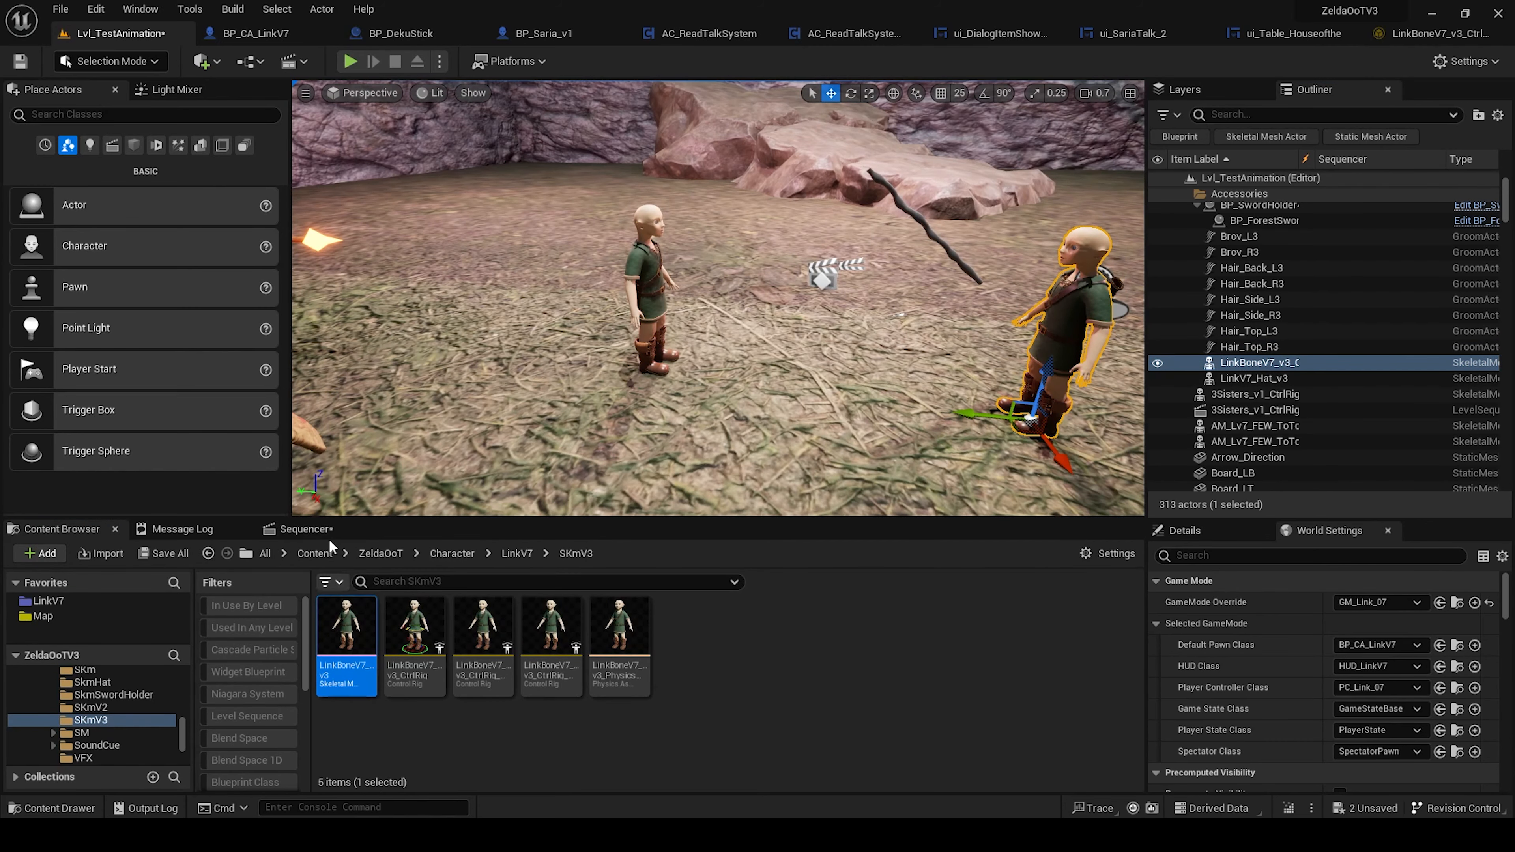
Step: Add the LinkBoneV7_v3_CtrlRig3 actor to the level sequence
click(299, 529)
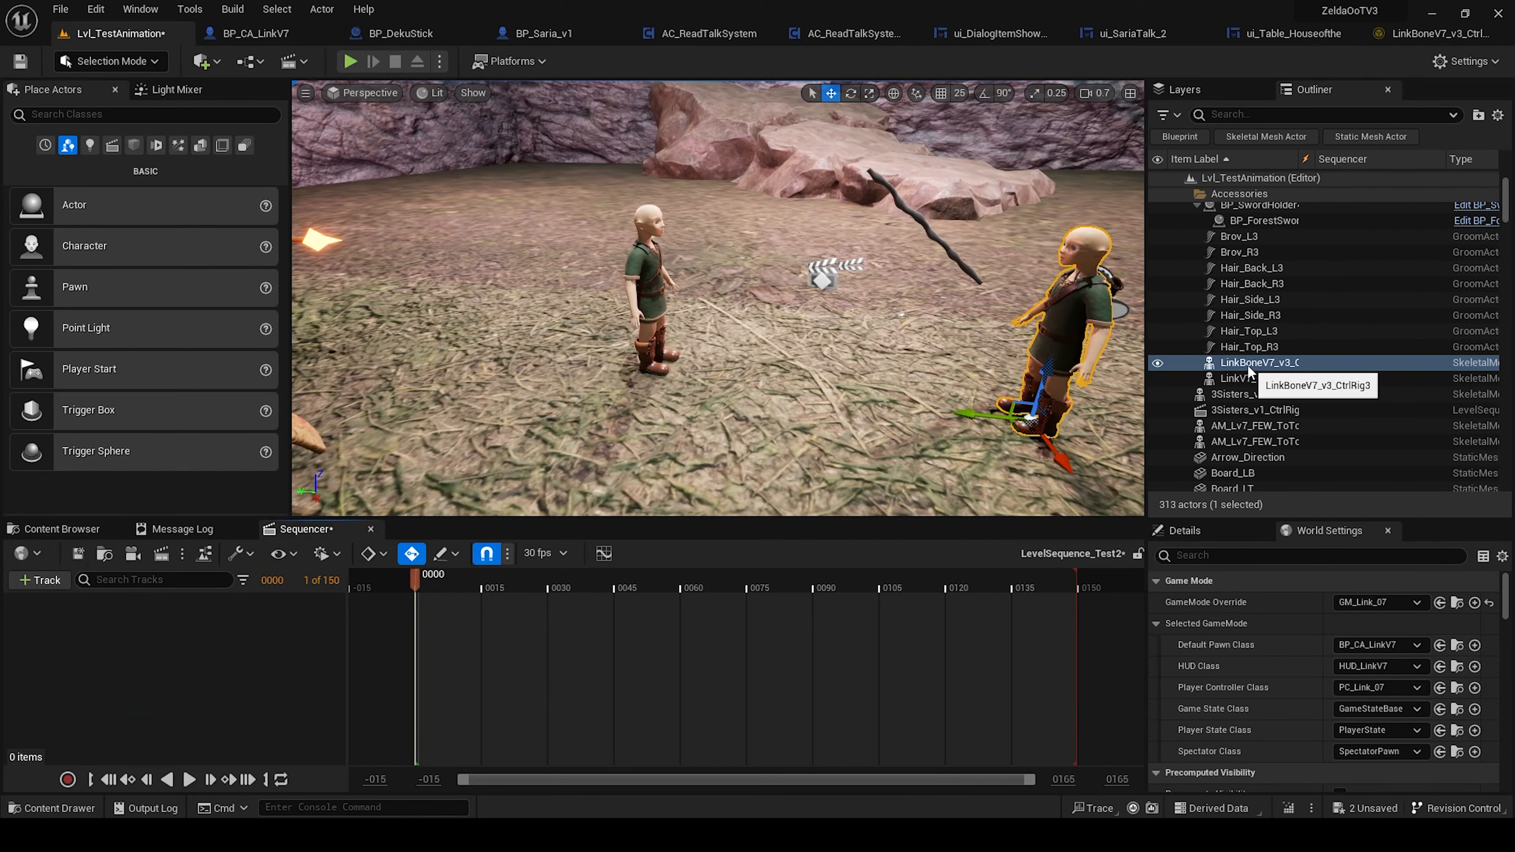
drag(1248, 370, 1352, 103)
drag(31, 707, 33, 704)
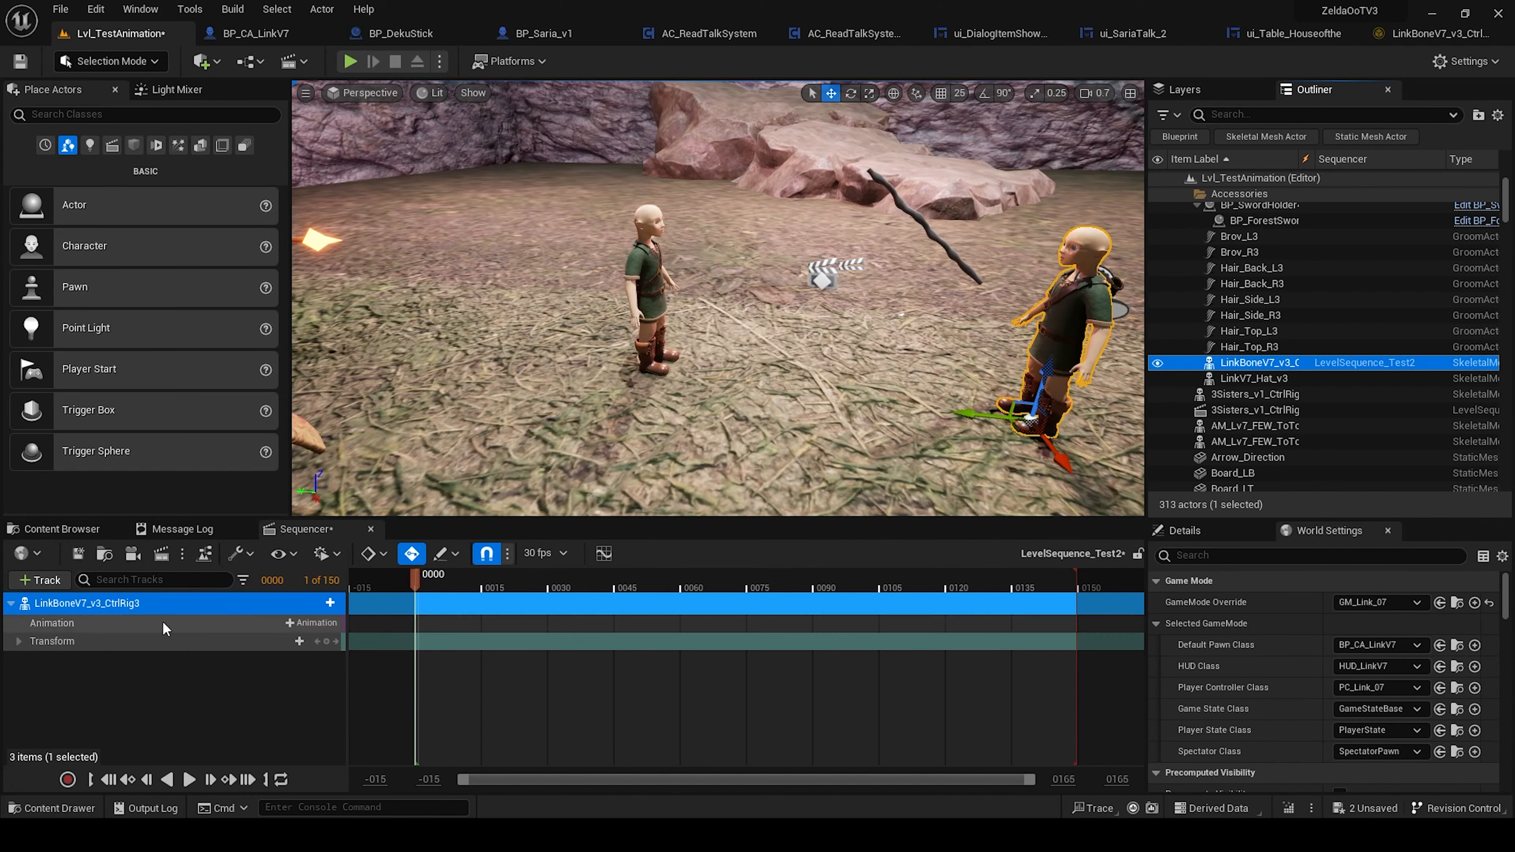
Step: Add the Lv7_AimF_Attack3_v2 animation to the Animation track of LinkBoneV7_v3_CtrlRig3
right_drag(712, 377, 757, 384)
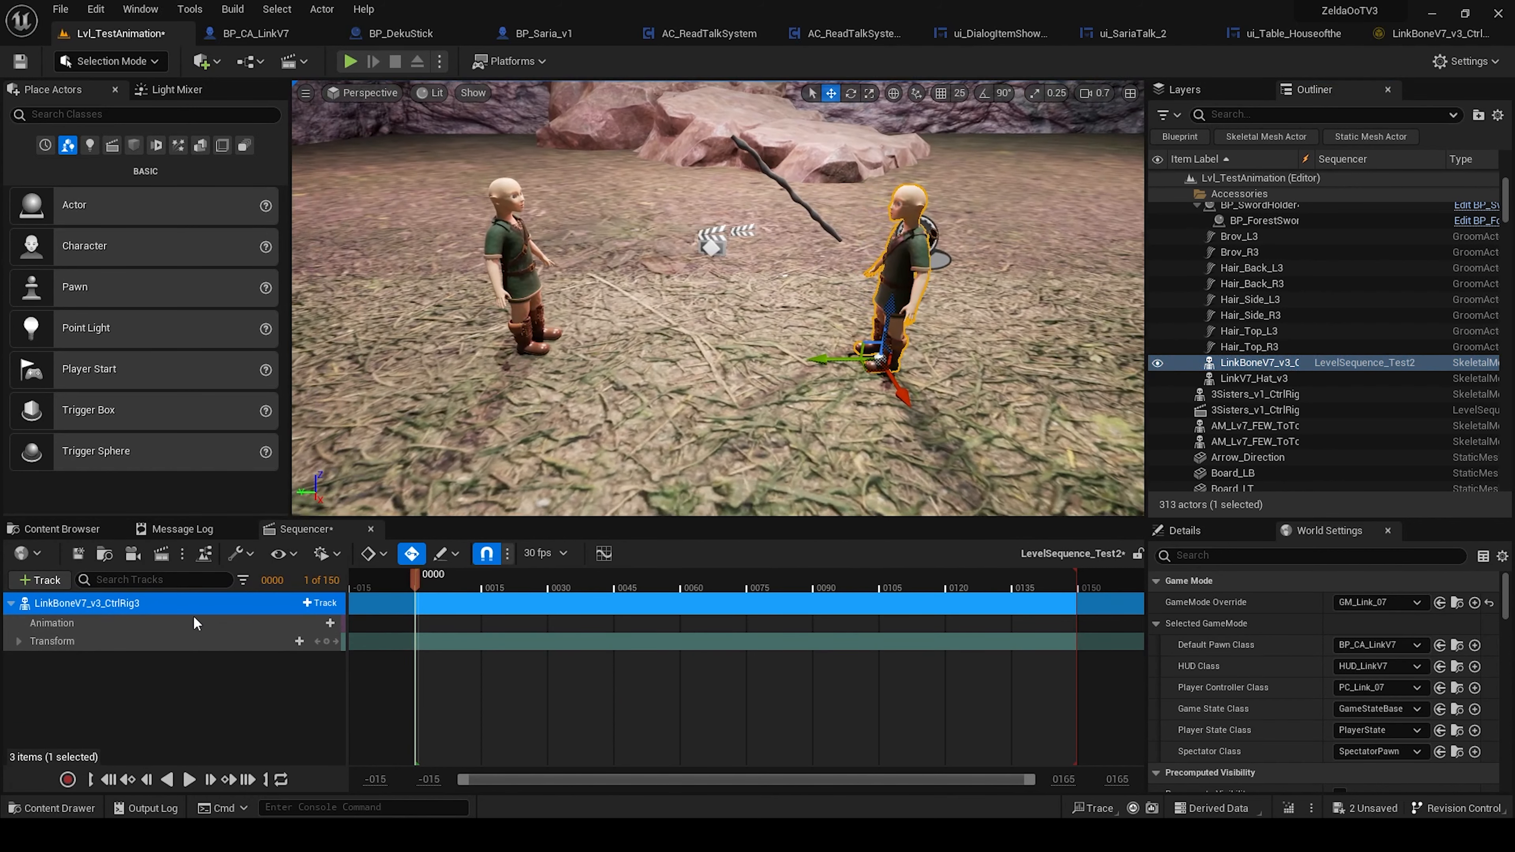
click(310, 622)
scroll(442, 492, down, 5)
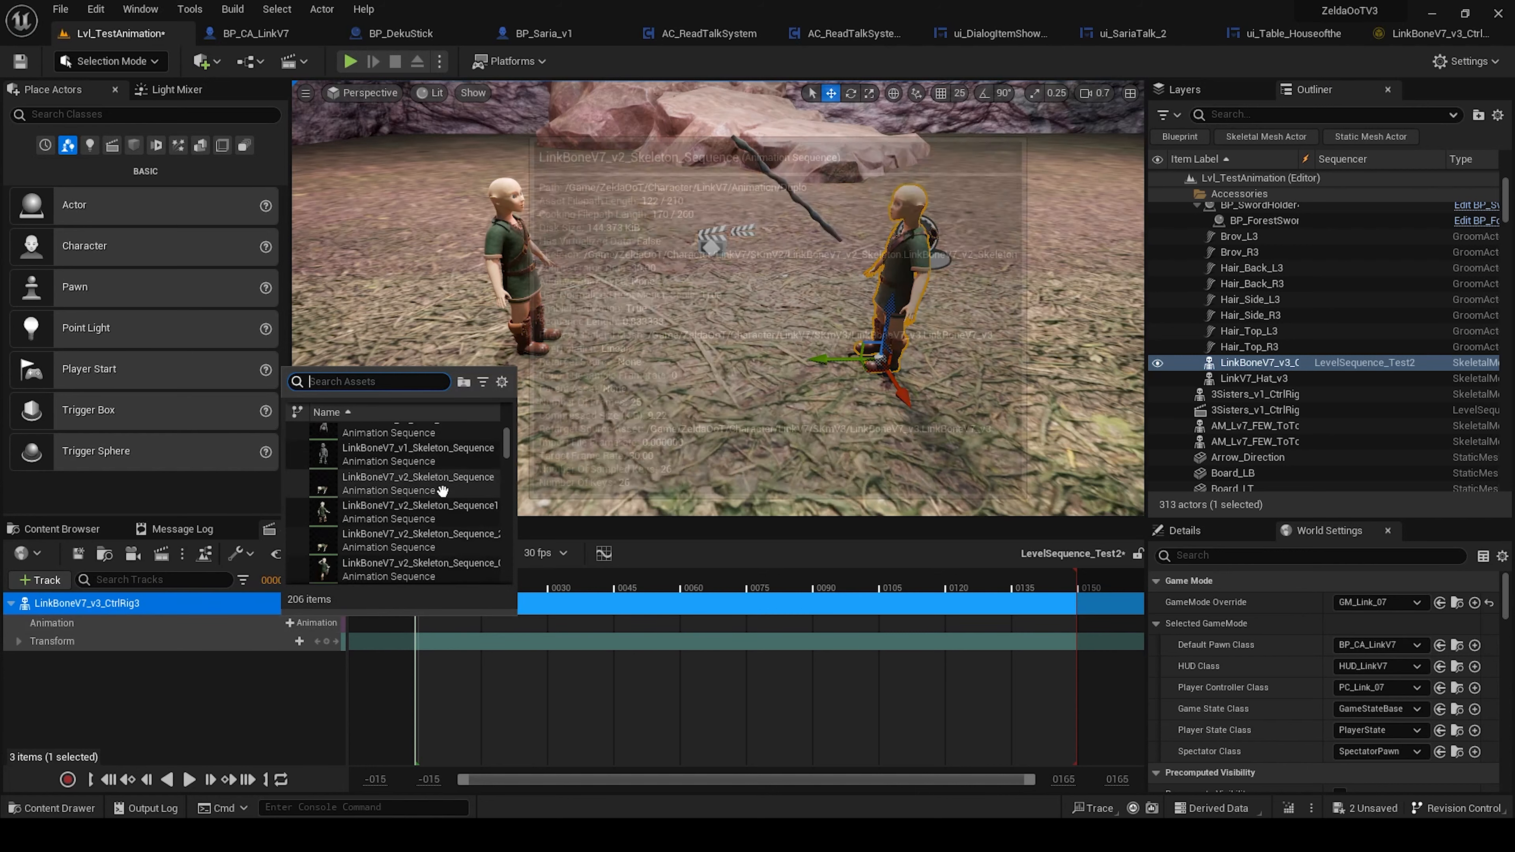
scroll(442, 529, down, 5)
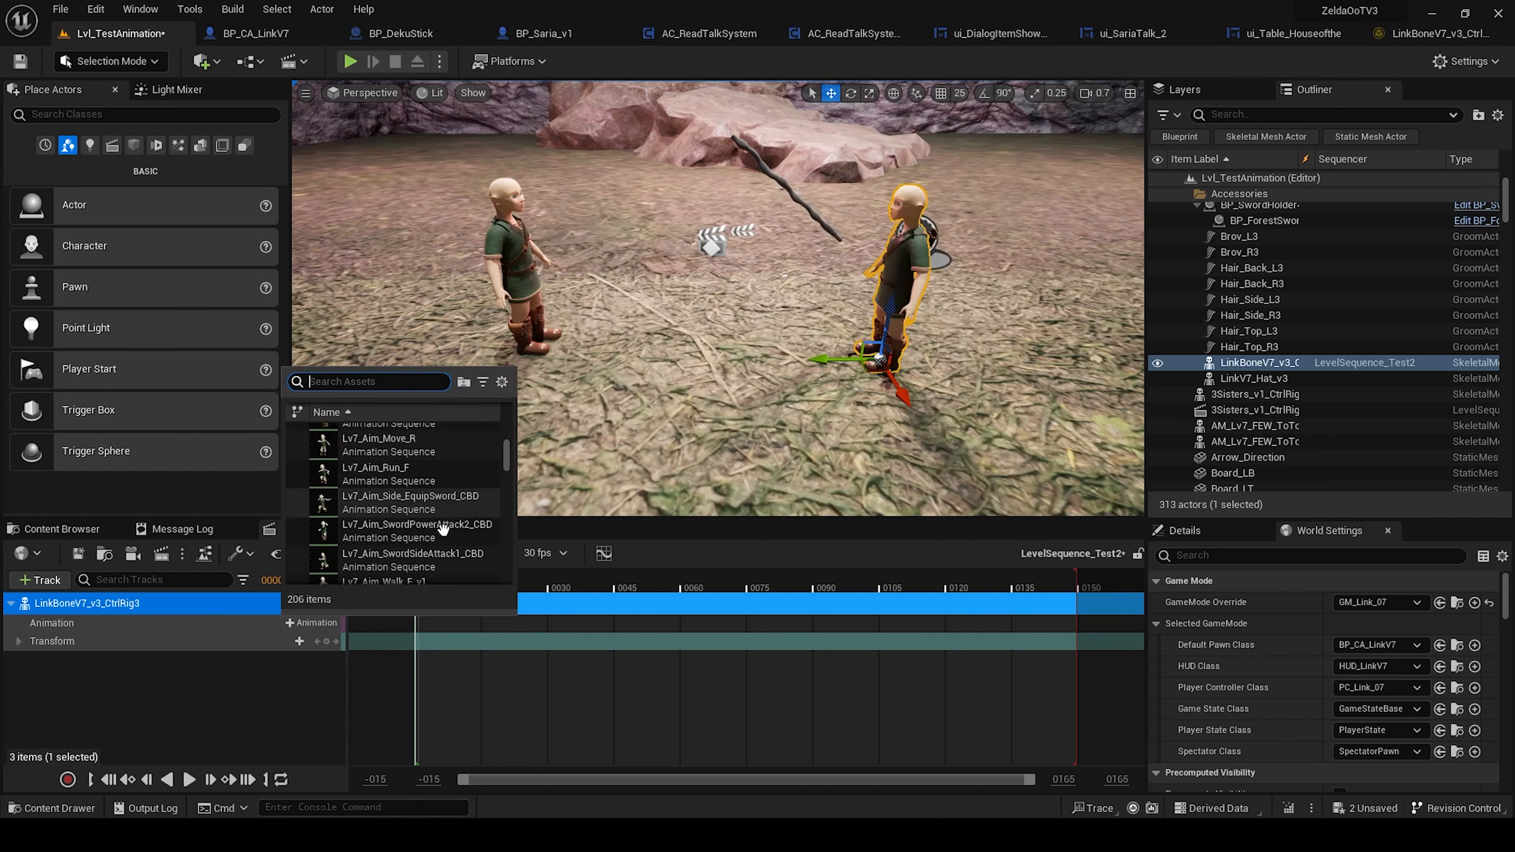
scroll(443, 529, up, 3)
click(406, 494)
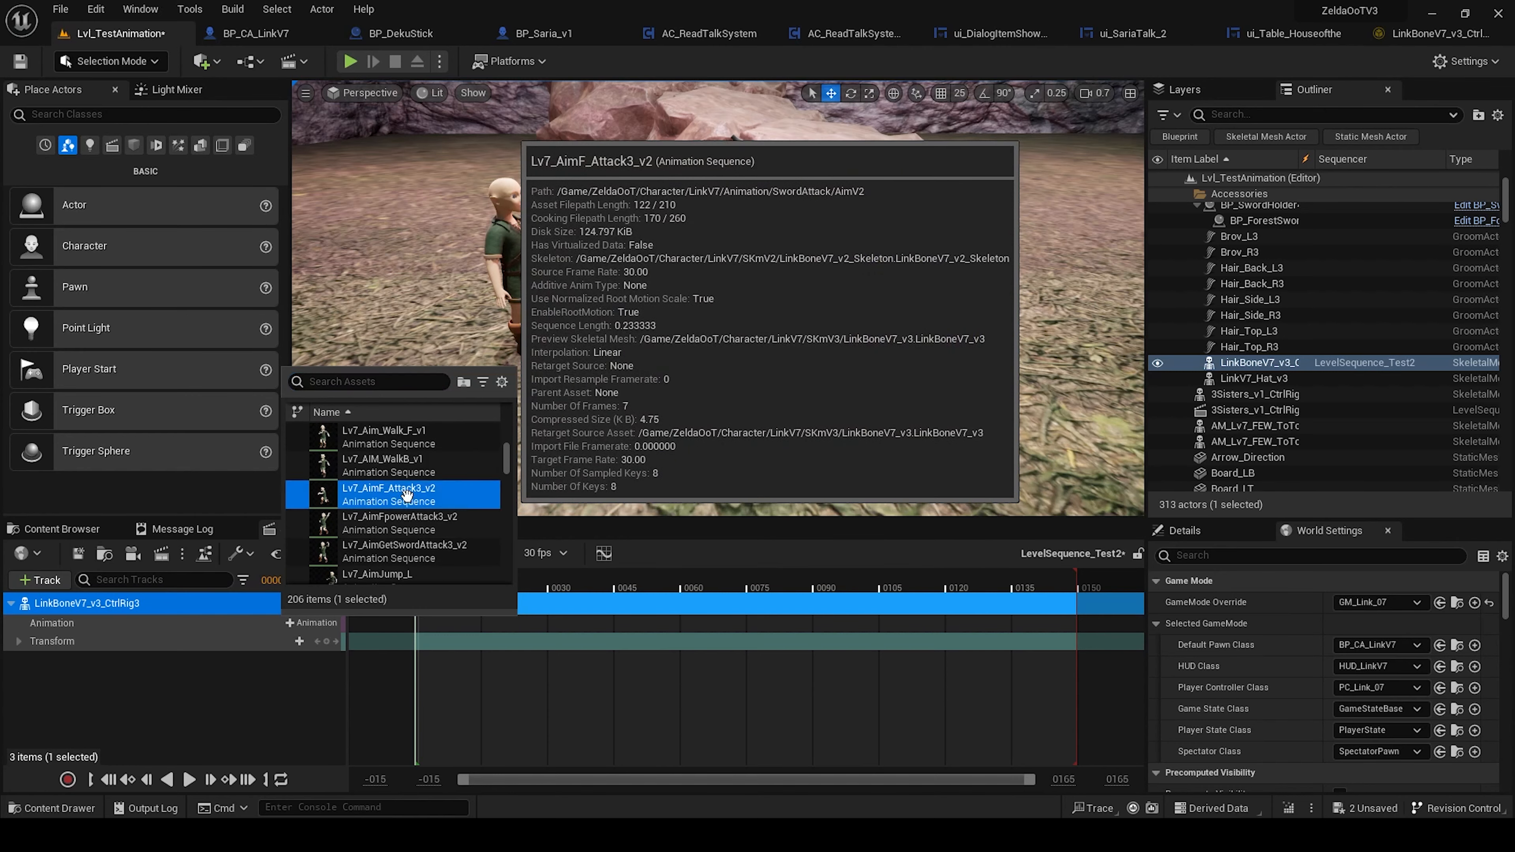
ctrl+scroll(485, 623, up, 10)
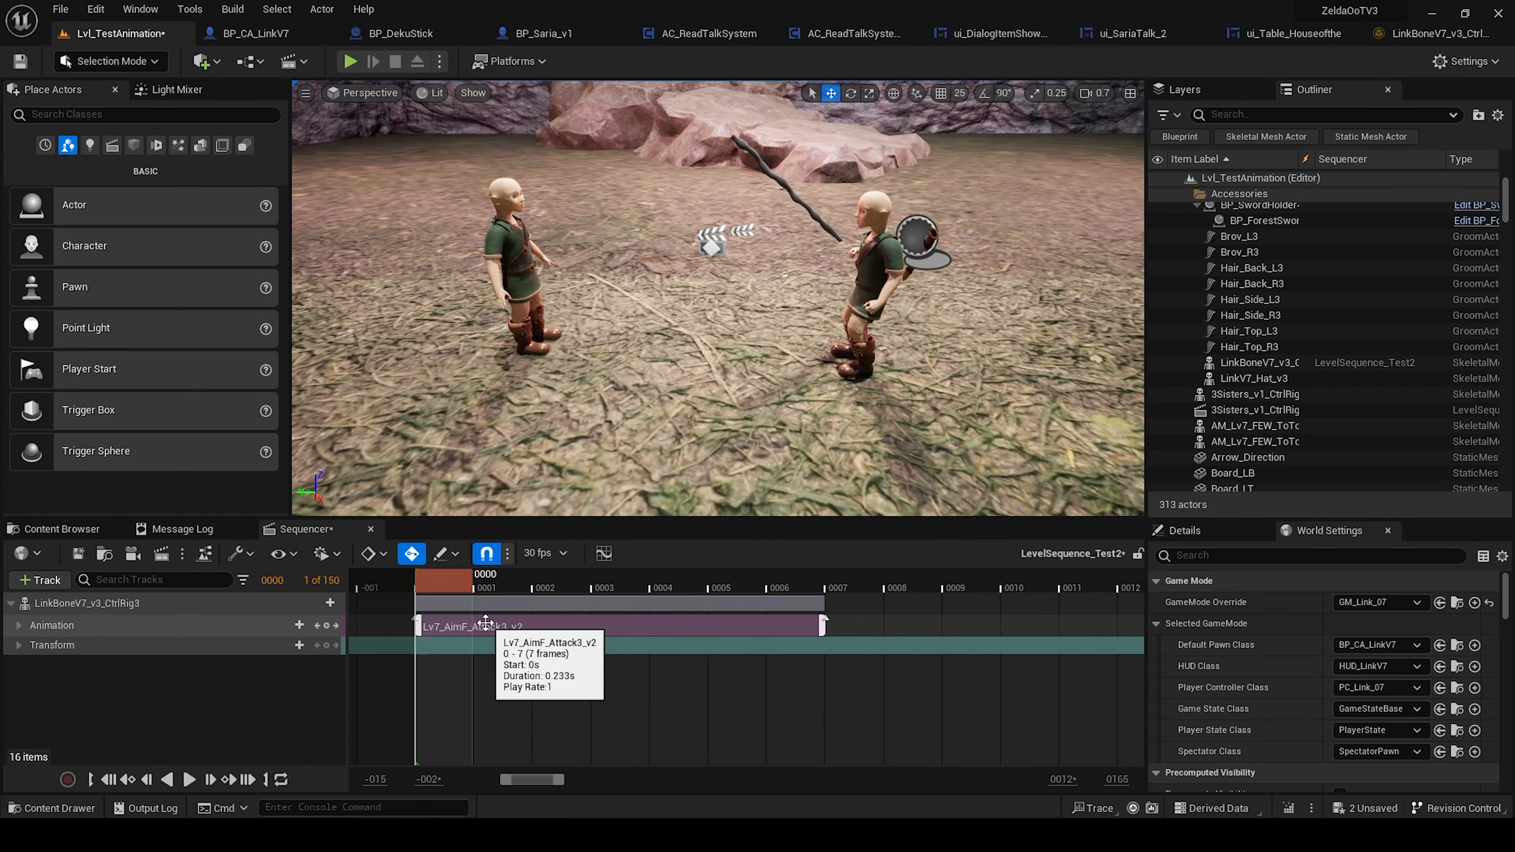
Step: Set the sequence's playback end at frame 7, where the attack animation ends, and return the playhead to frame 0
drag(459, 572, 853, 574)
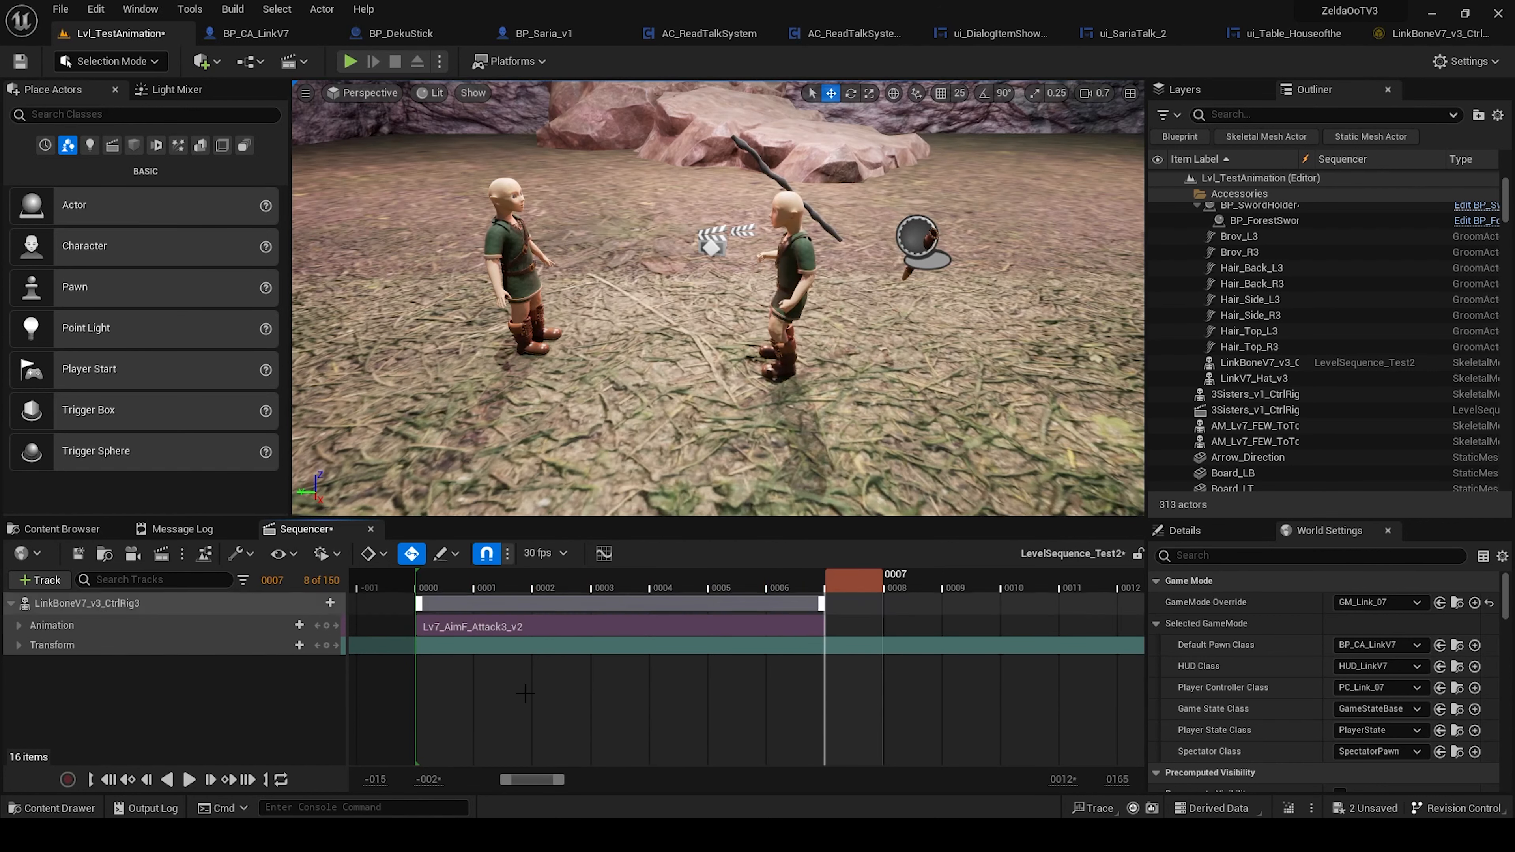
click(266, 782)
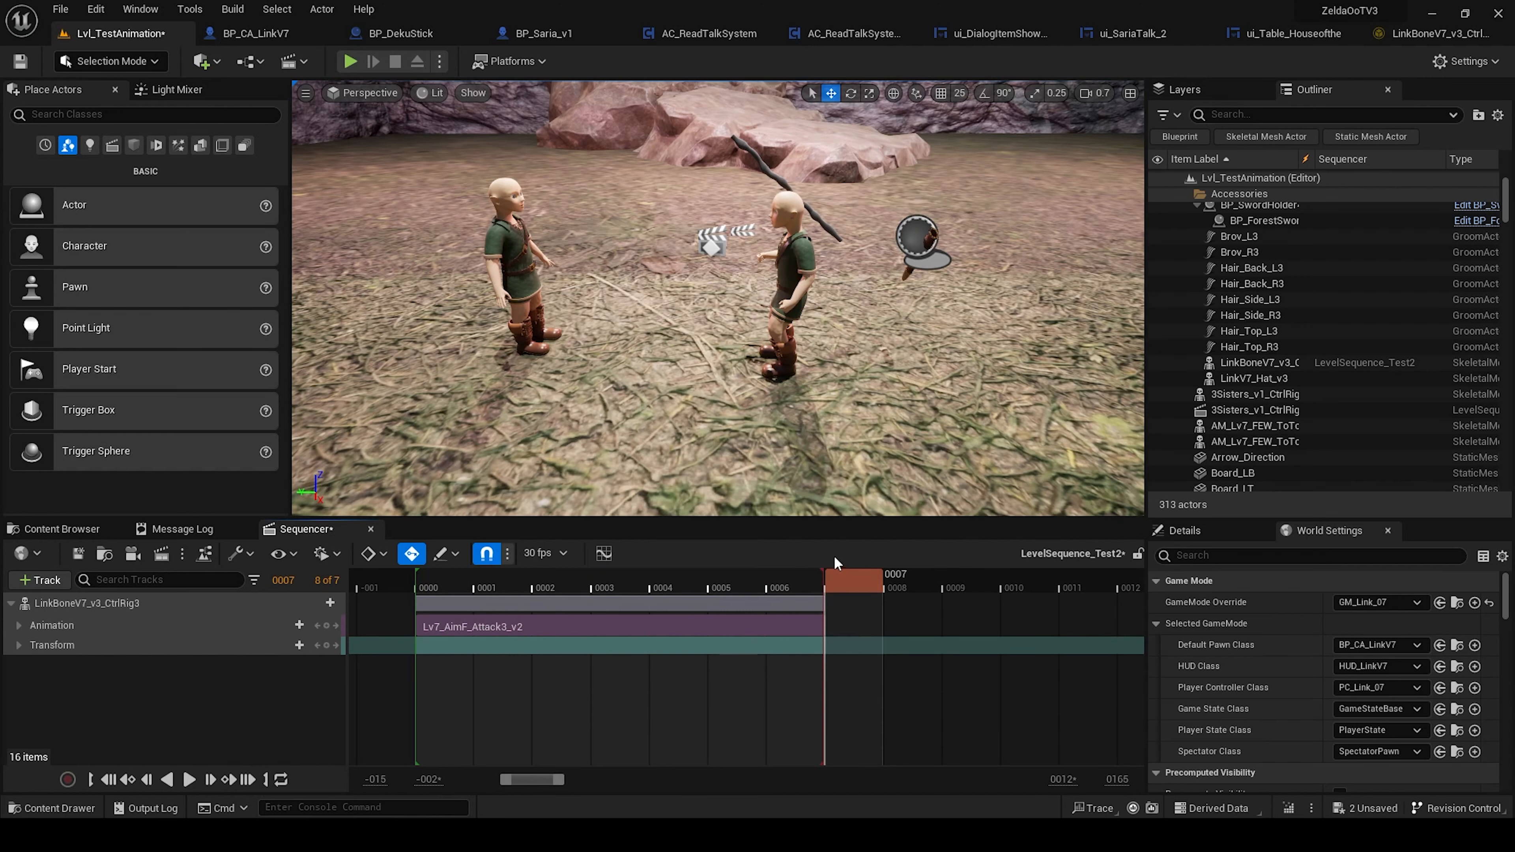
drag(839, 582, 424, 588)
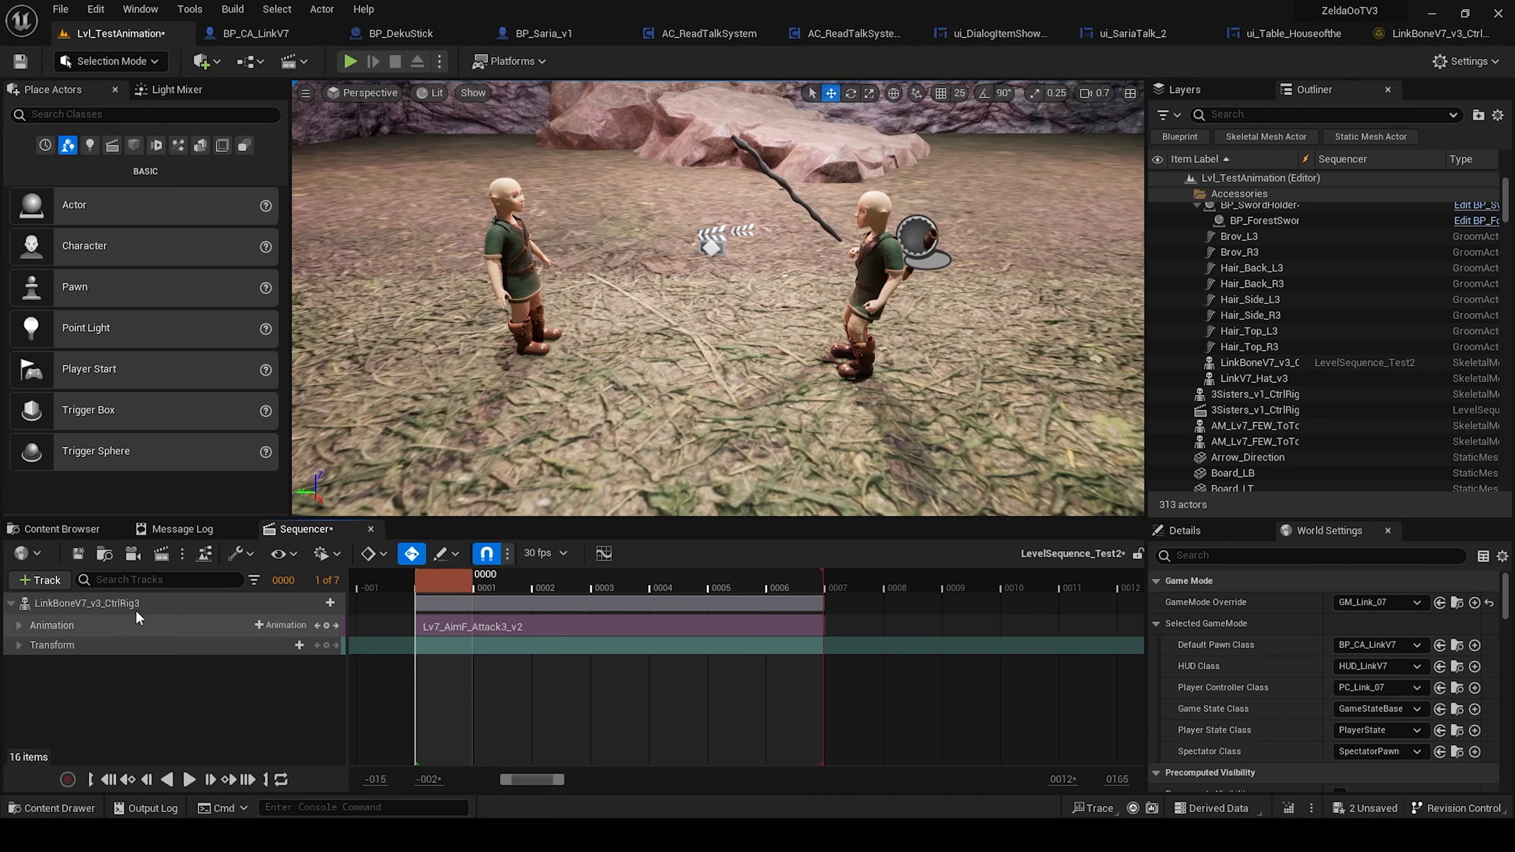
drag(459, 583, 420, 591)
Step: Bake the LinkBoneV7_v3_CtrlRig3 animation to the LinkBoneV7_v3_CtrlRig control rig without reducing keys, keeping tolerance 1.0
right_click(148, 603)
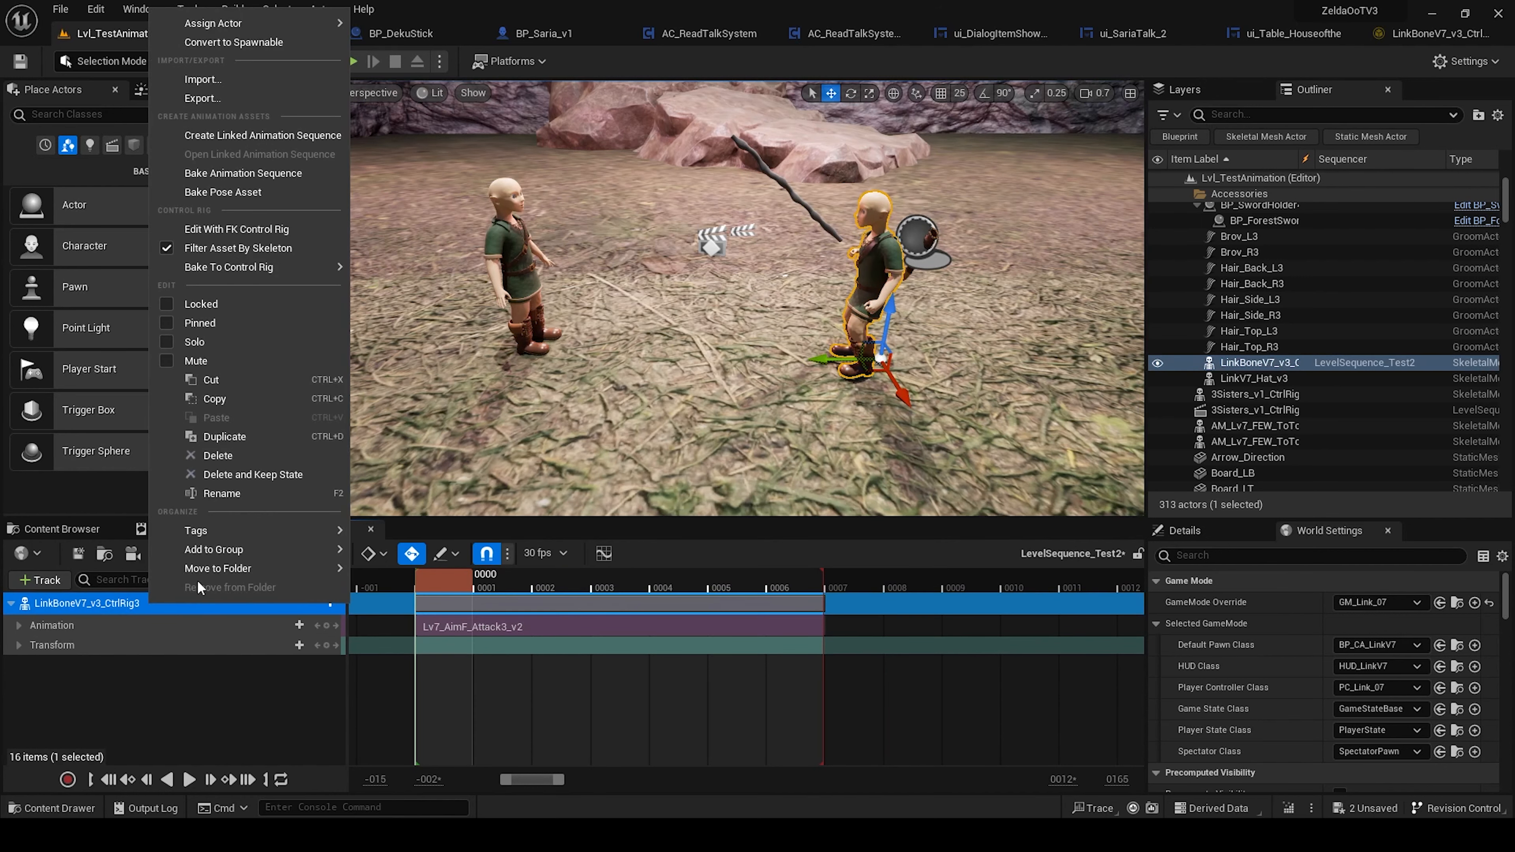
mouse_move(227, 268)
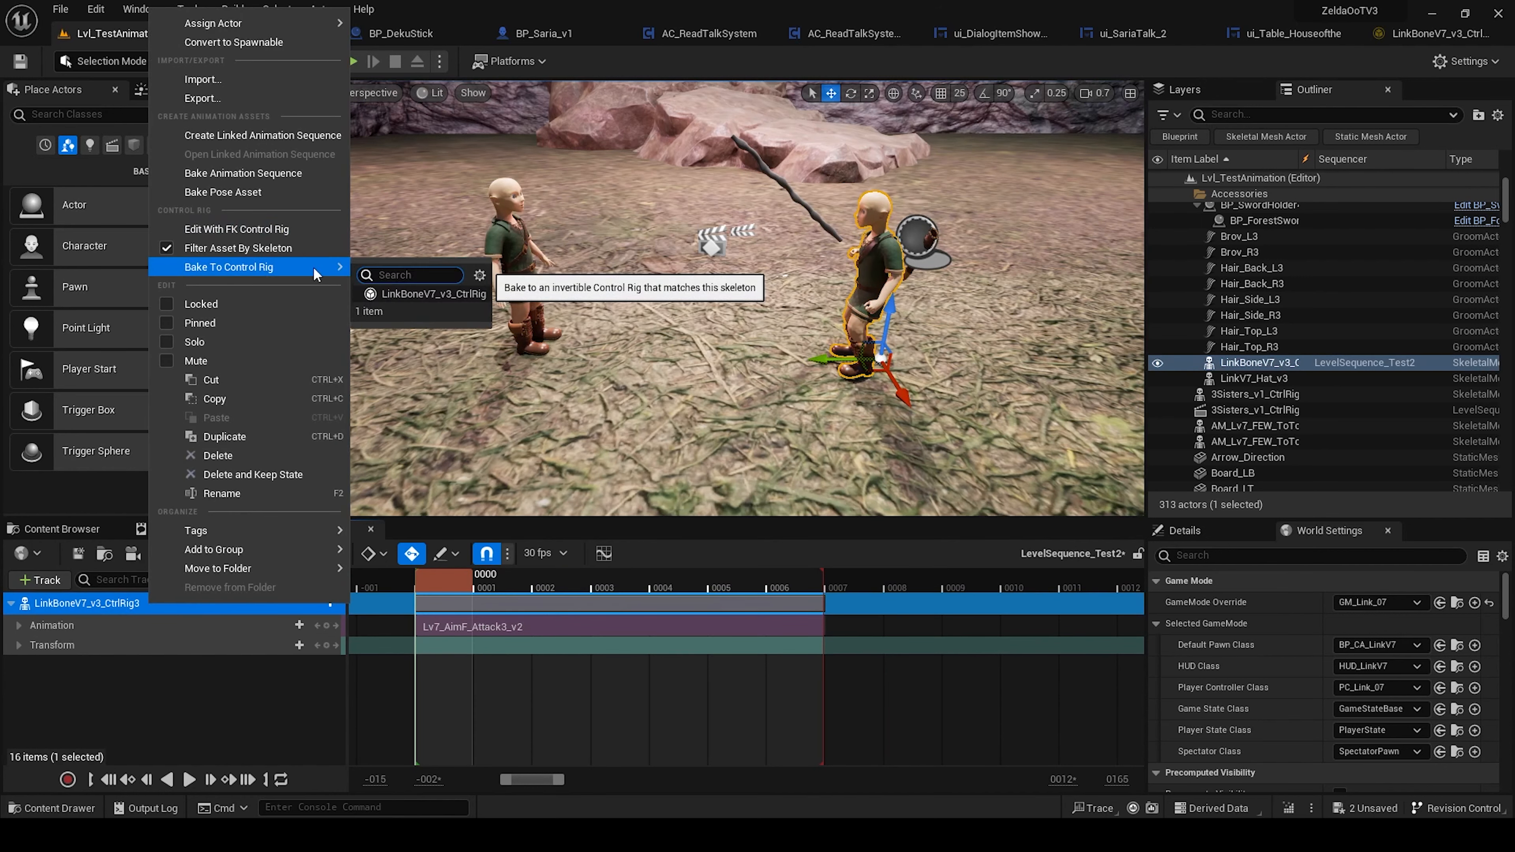
click(425, 294)
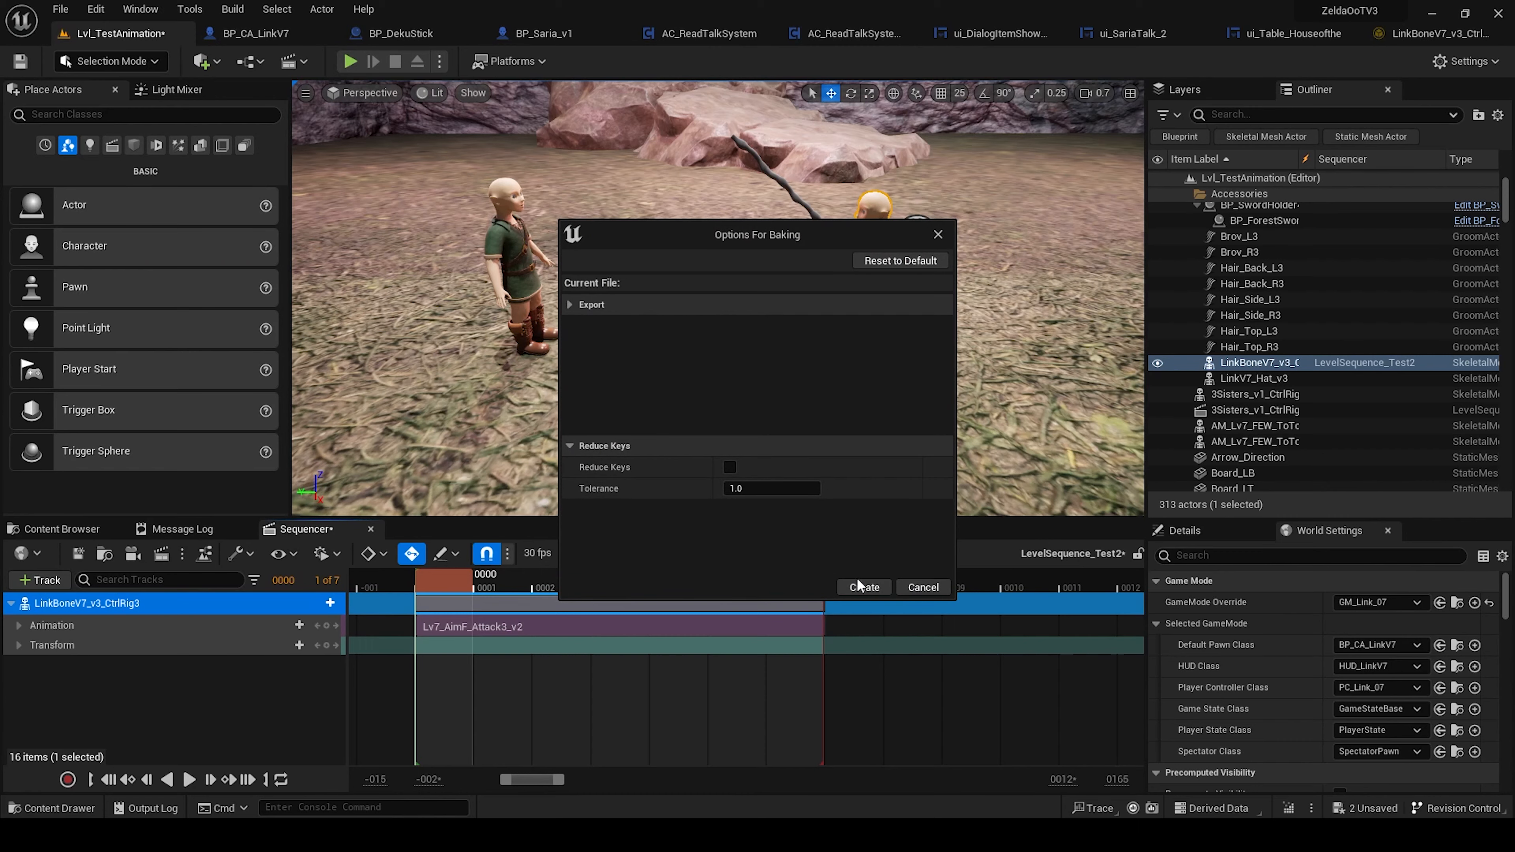
click(863, 587)
Step: Scrub the baked animation to frame 3 and raise the character's left foot control
right_drag(836, 466, 817, 436)
drag(494, 588, 362, 591)
right_drag(715, 298, 795, 337)
drag(404, 584, 591, 591)
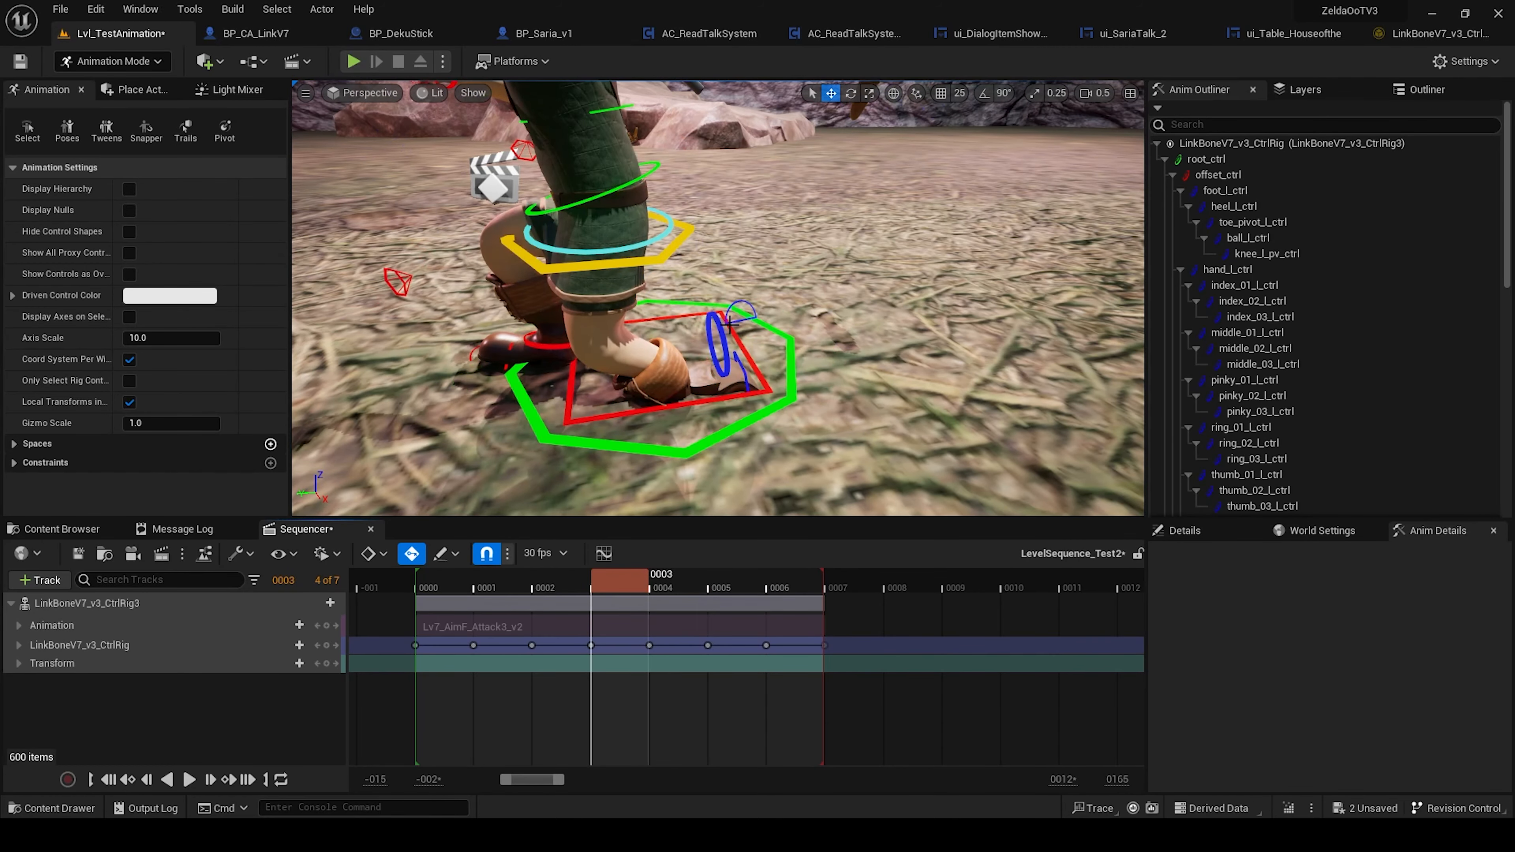
click(693, 317)
drag(655, 297, 715, 225)
Step: Move the left knee control knee_l_pv_ctrl at frame 3 to a location of about 33.7, -0.2, 3.3
click(761, 178)
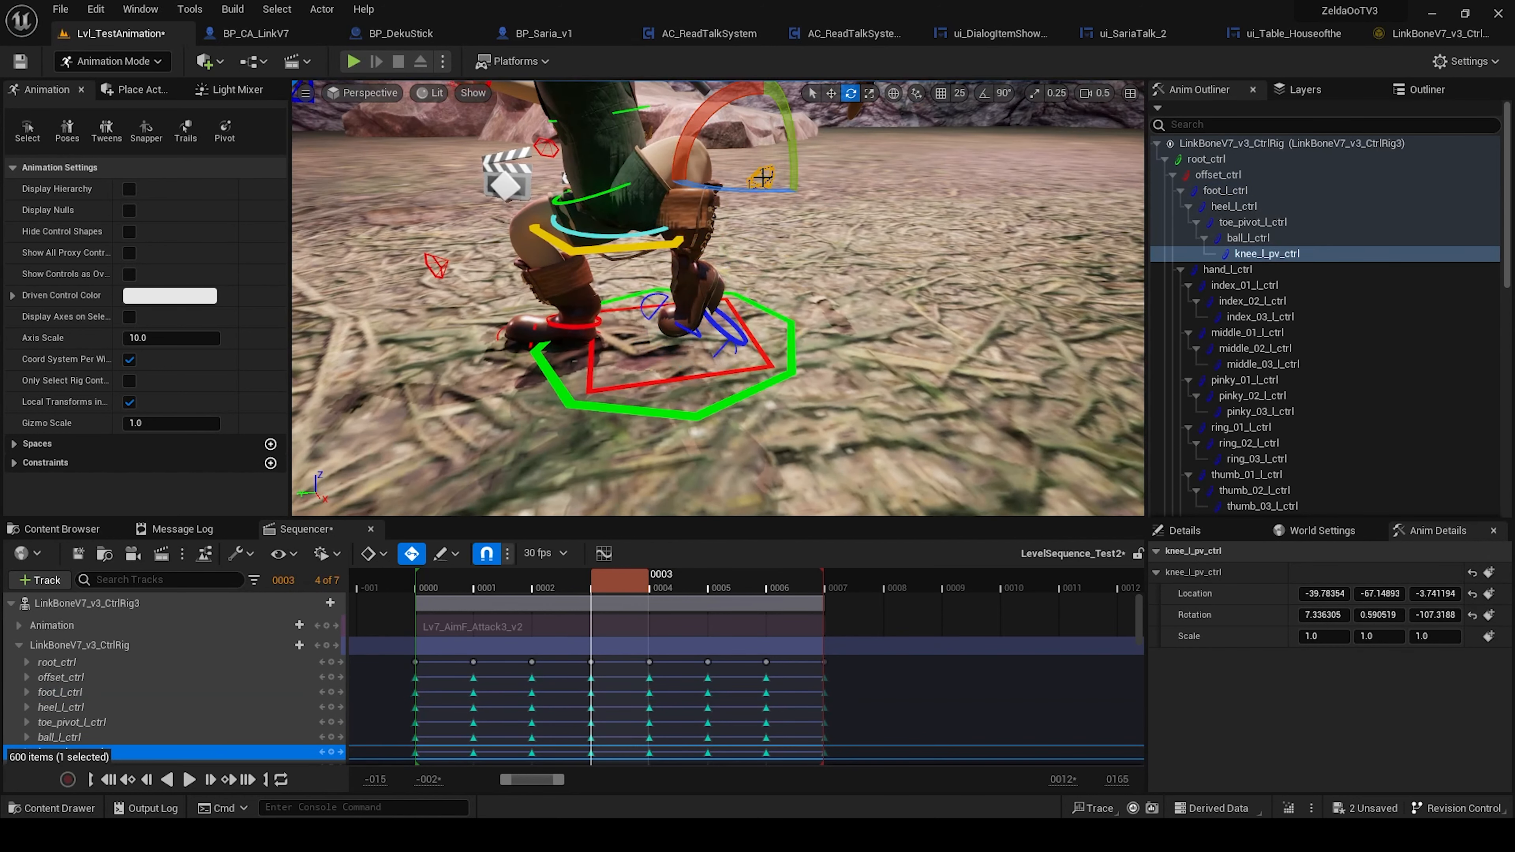
key(w)
drag(742, 162, 395, 261)
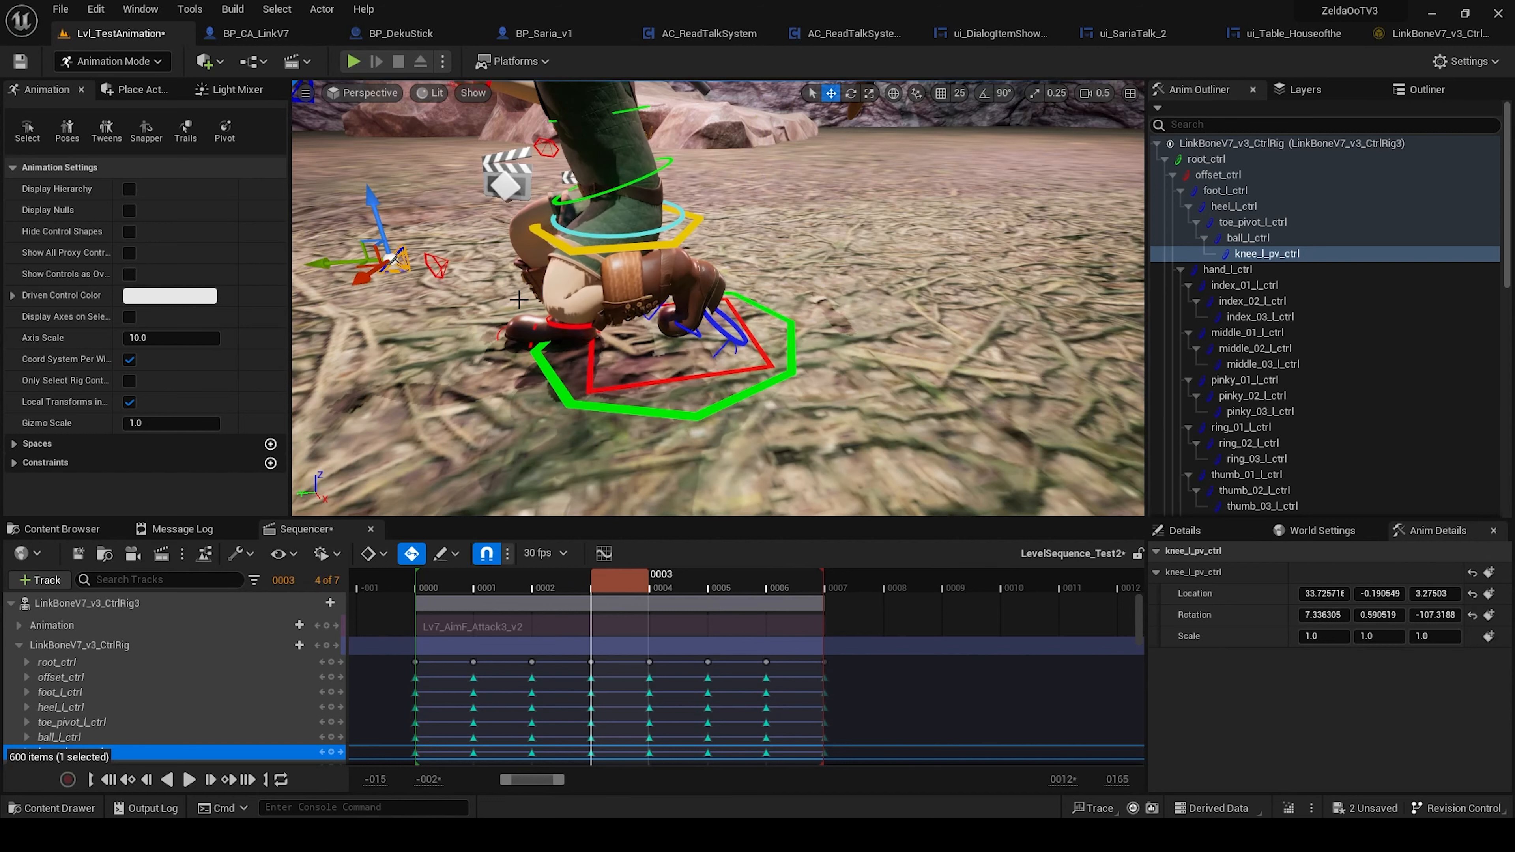
Step: Move the left foot control foot_l_ctrl at frame 3 to a location of about -9.5, -21.4, -5.2
click(719, 329)
right_drag(713, 302, 715, 304)
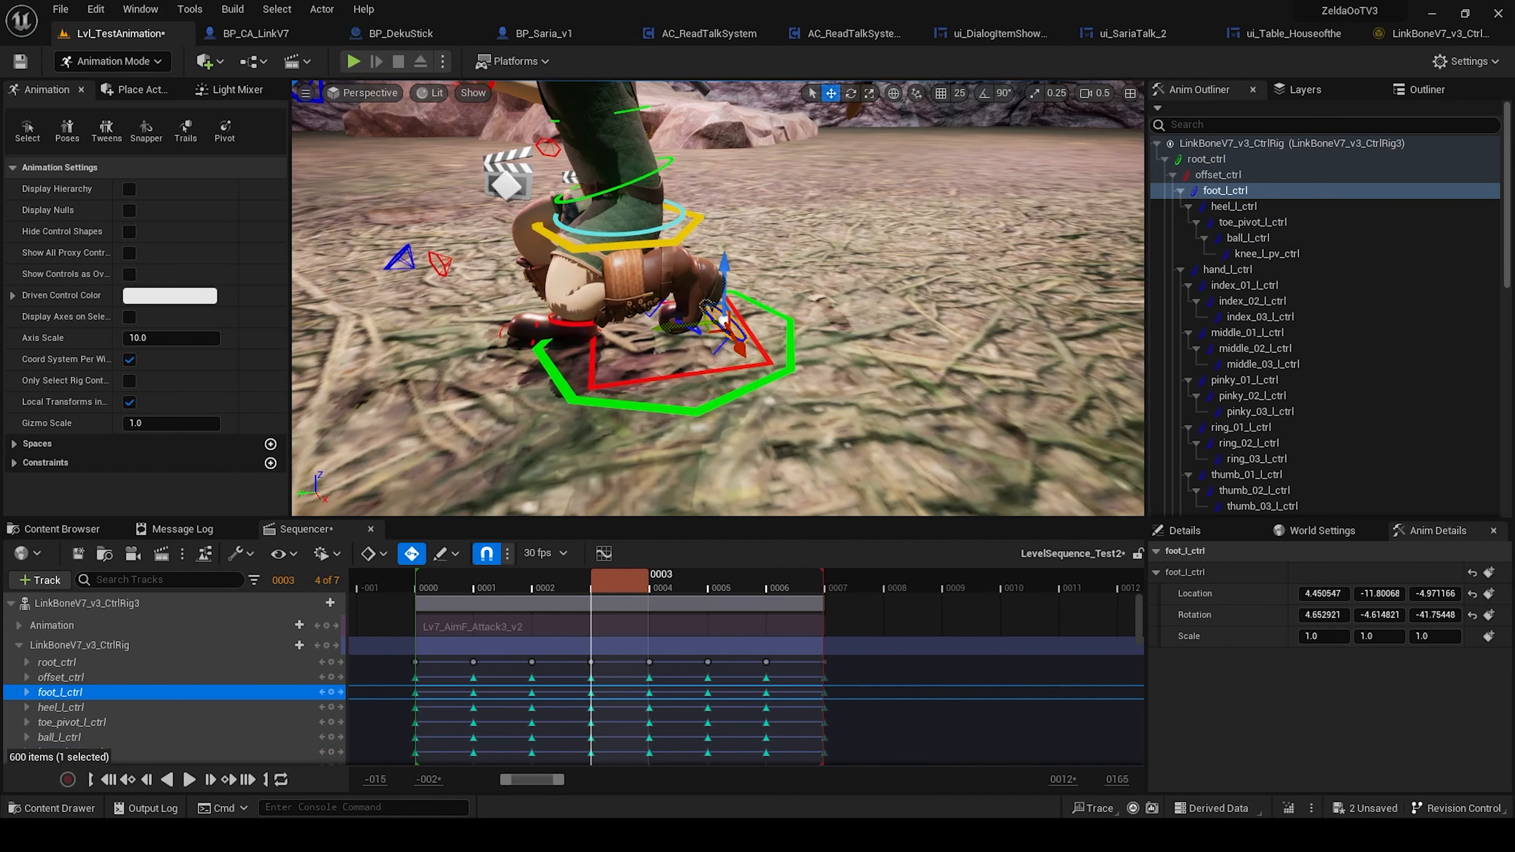
drag(714, 302, 656, 313)
right_drag(657, 313, 659, 322)
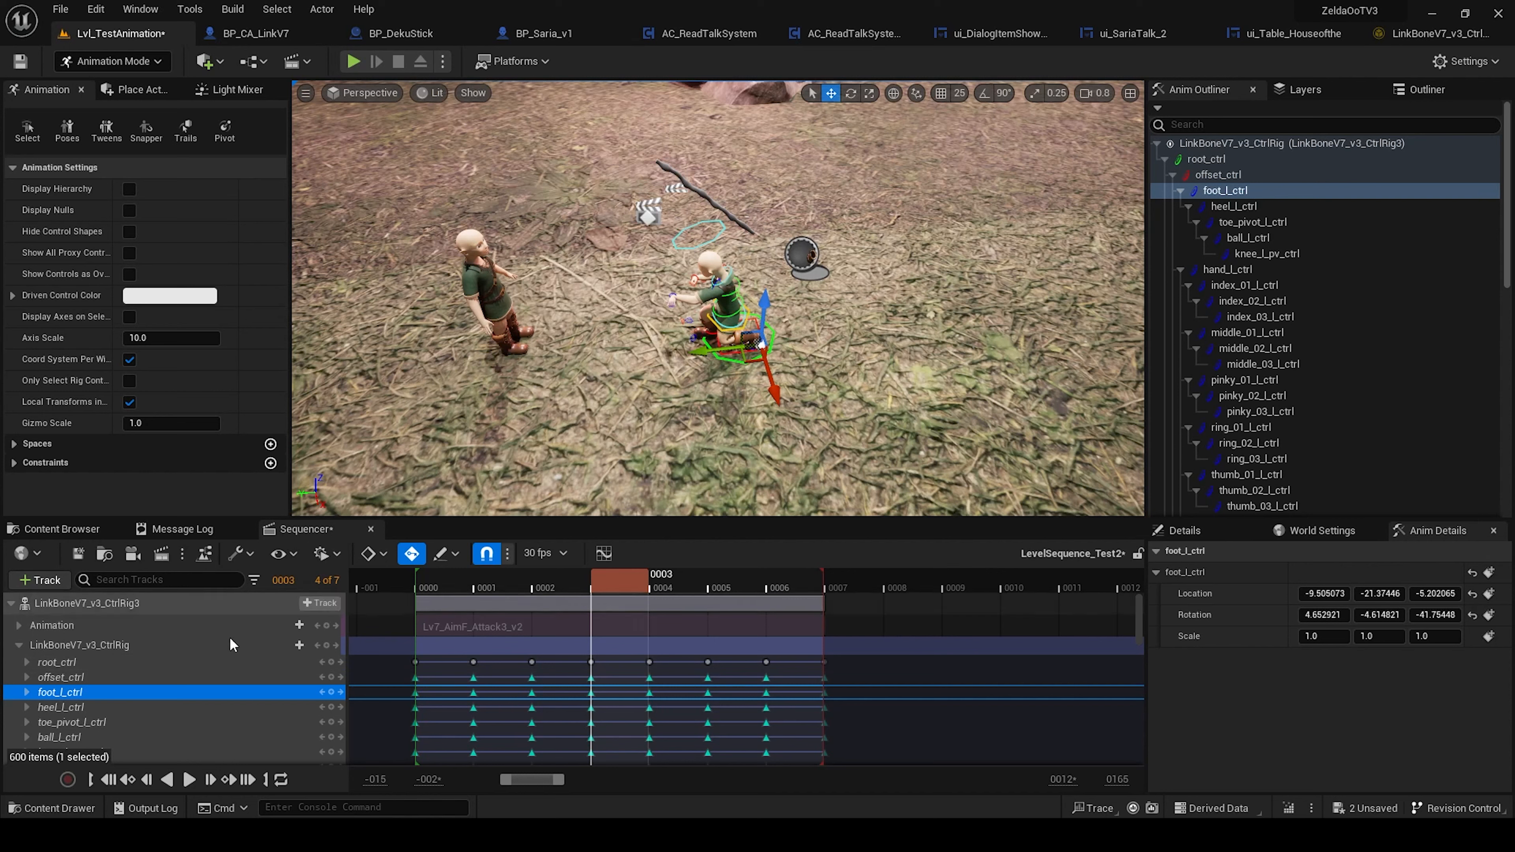
Step: Collapse the LinkBoneV7_v3_CtrlRig track and scrub the playhead through the animation to frame 10
click(19, 645)
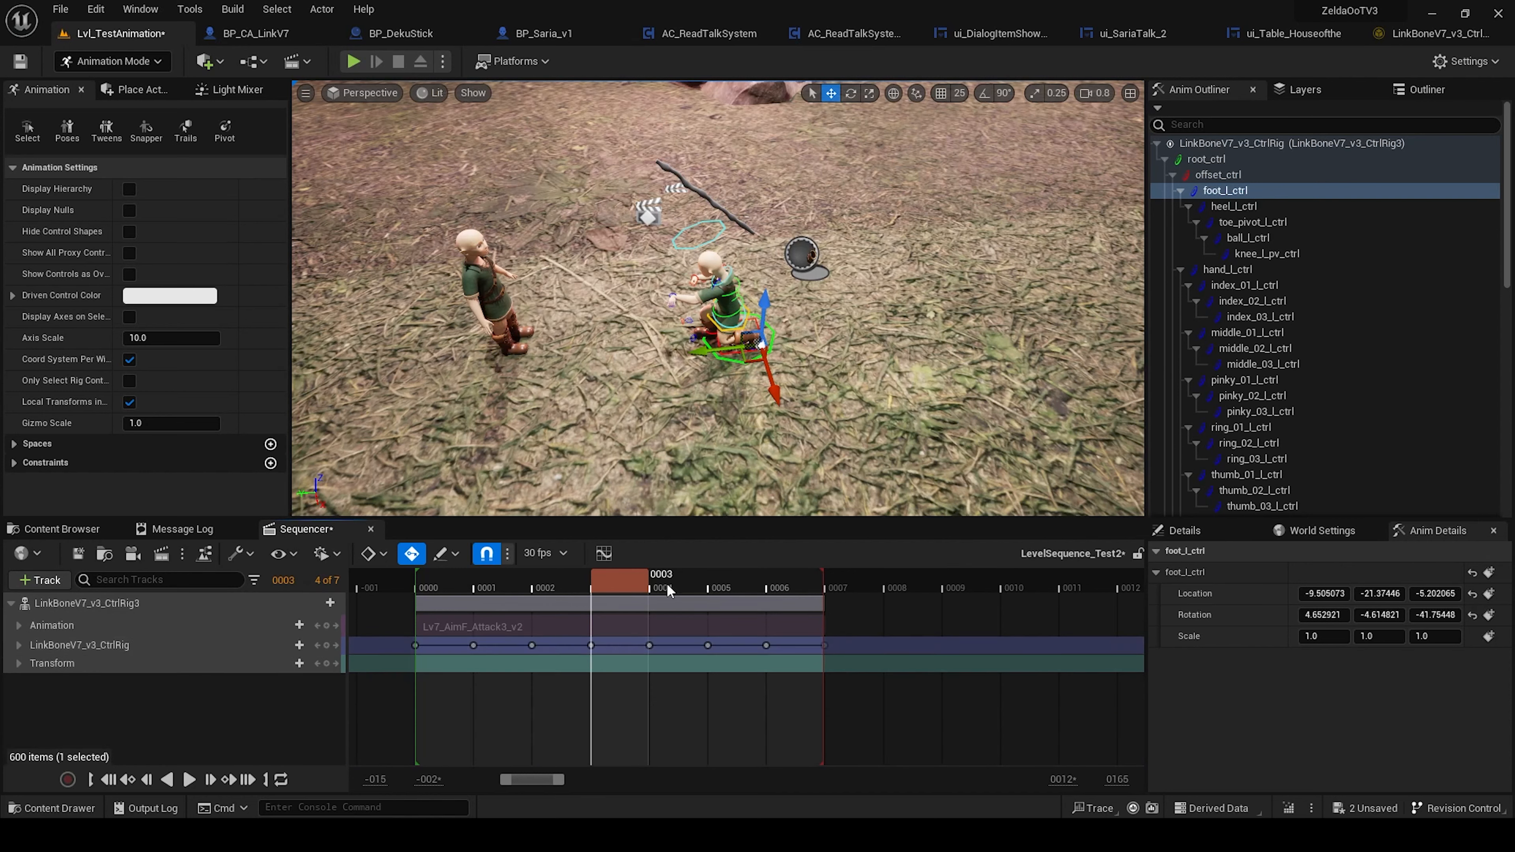
drag(706, 588, 1014, 588)
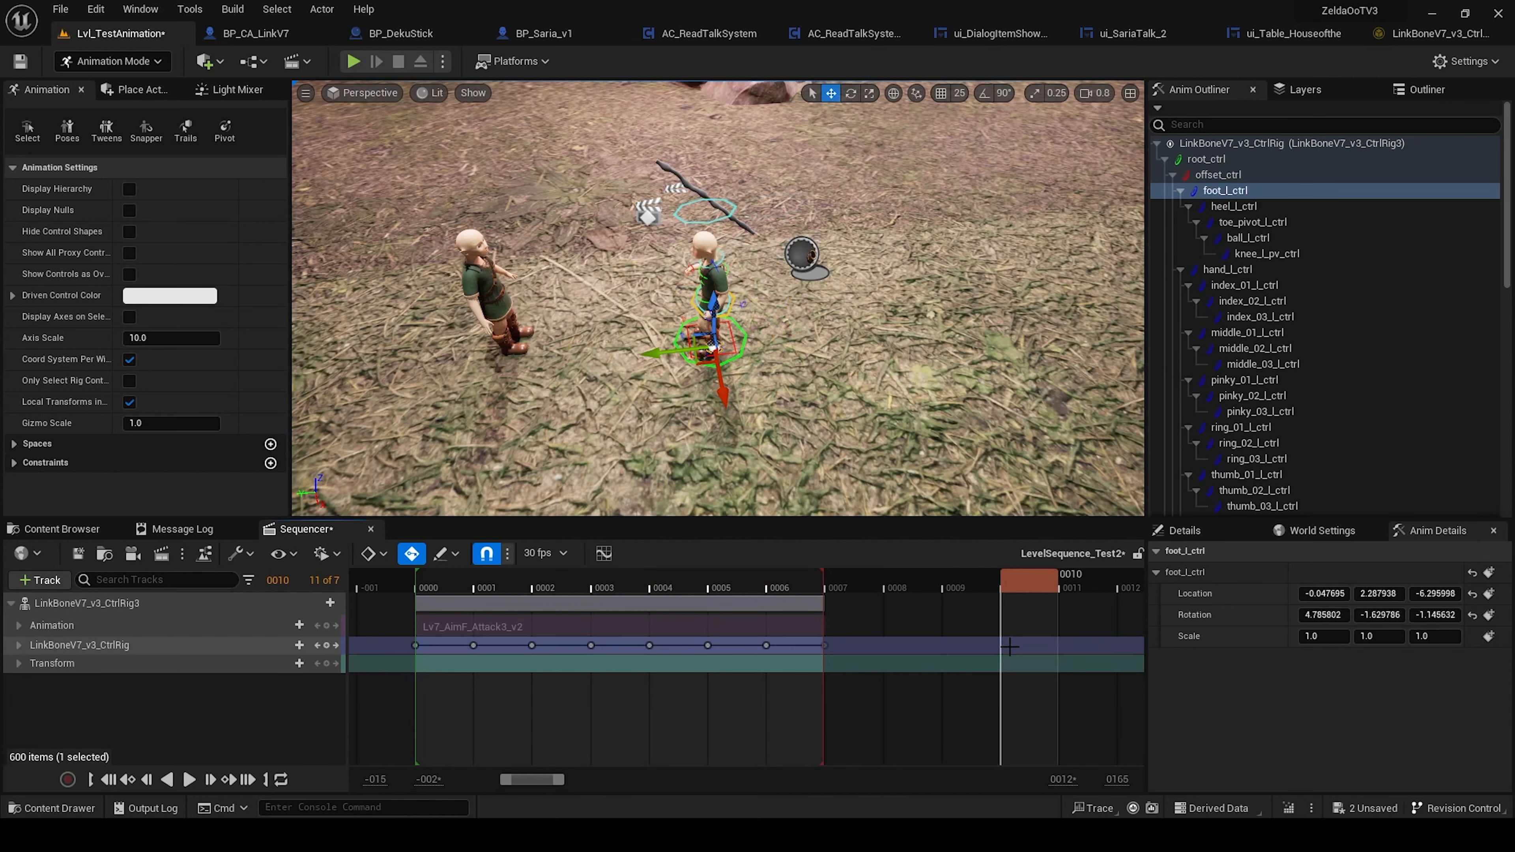
Step: Set the sequence's playback range to frames 9–18 and place the playhead at frame 9
ctrl+scroll(974, 663, down, 3)
right_drag(974, 663, 851, 660)
drag(803, 576, 1082, 590)
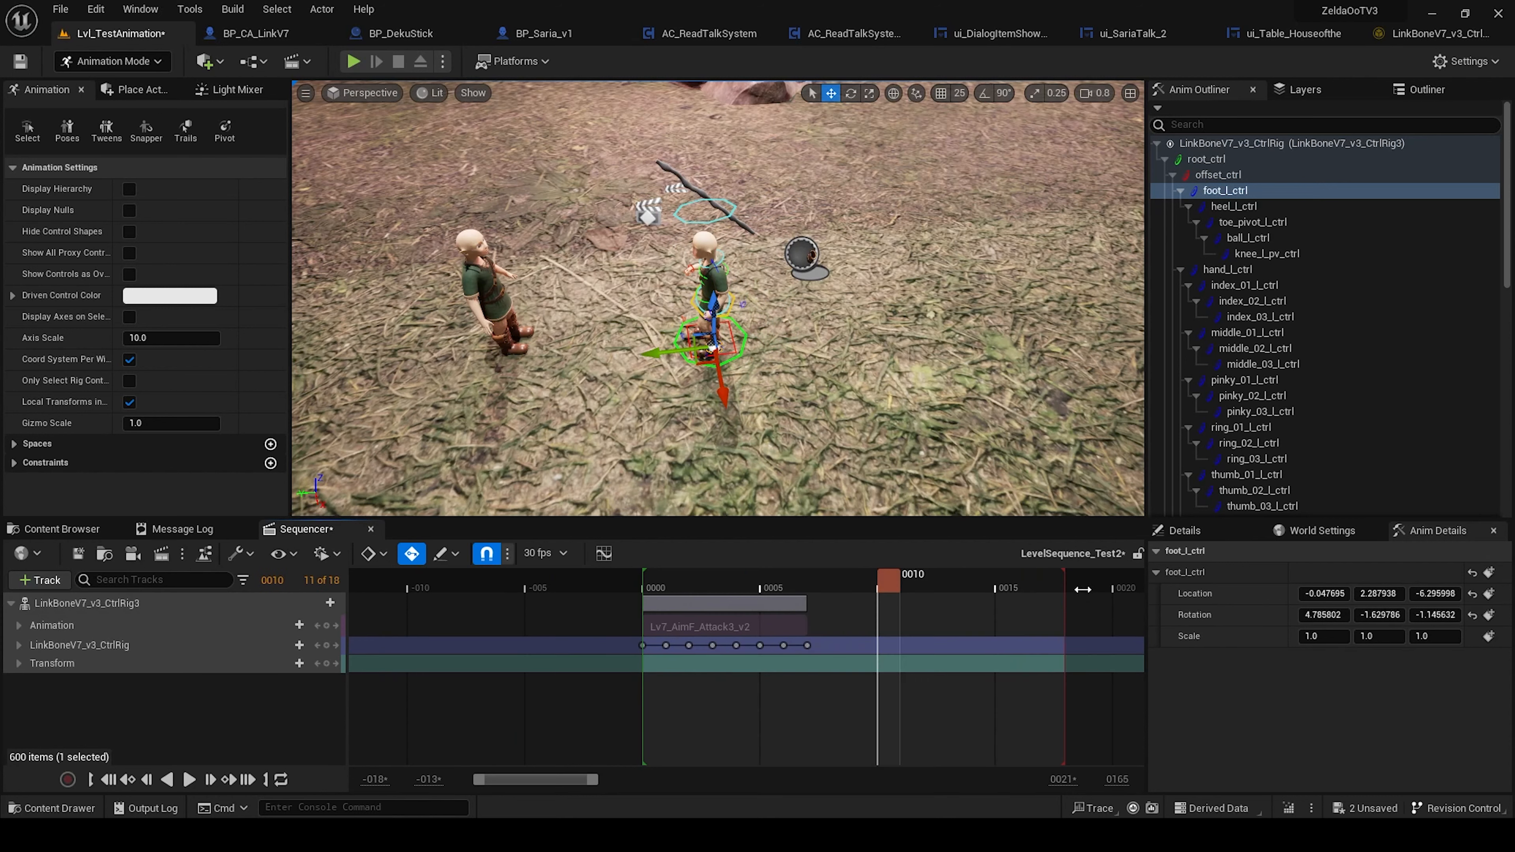
mouse_move(641, 577)
mouse_down()
mouse_move(892, 577)
mouse_move(855, 577)
mouse_up()
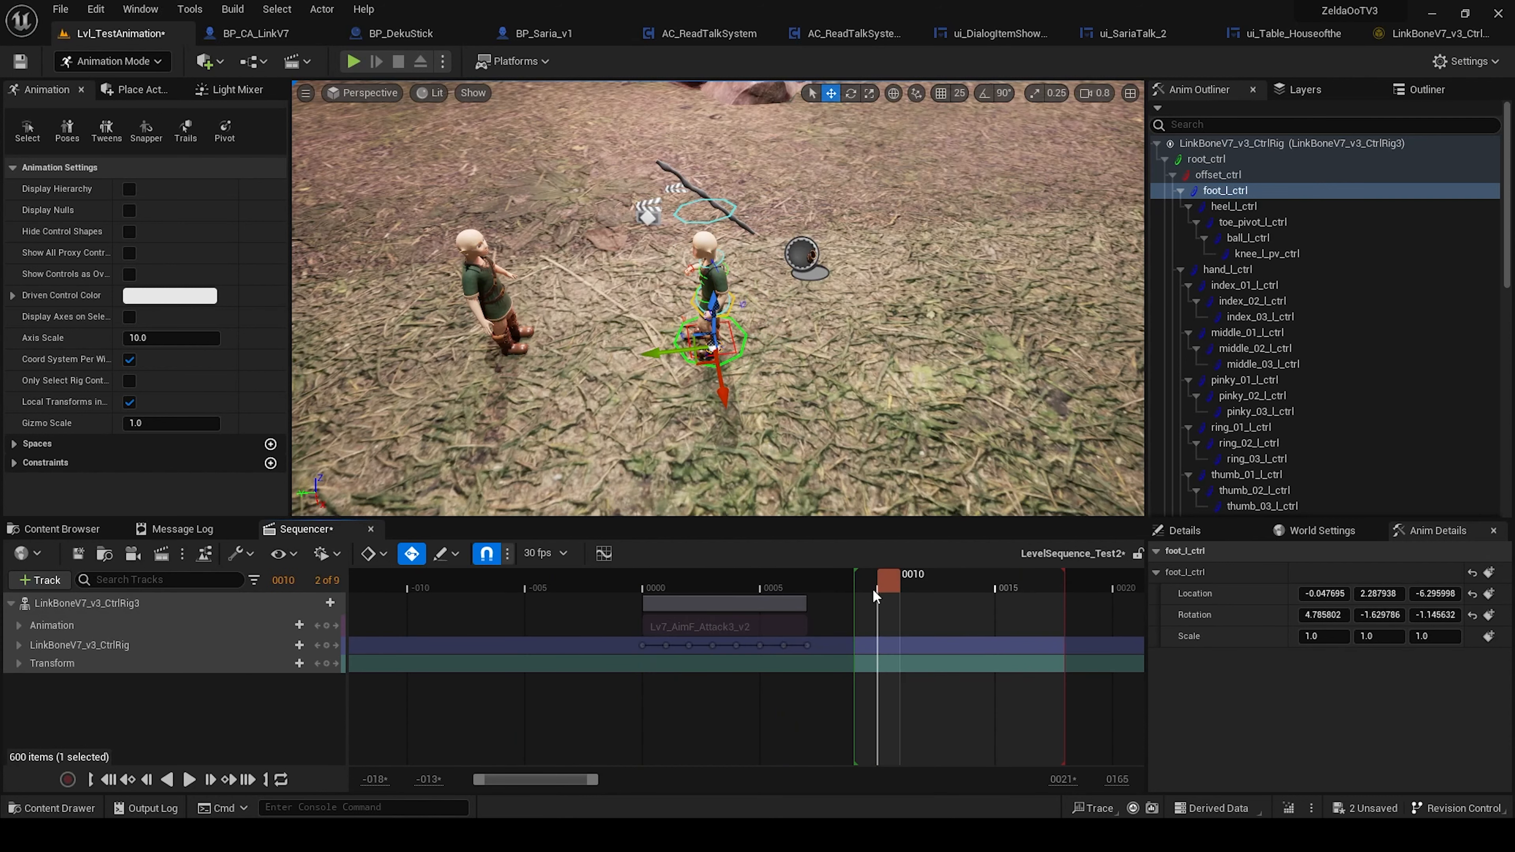
click(871, 587)
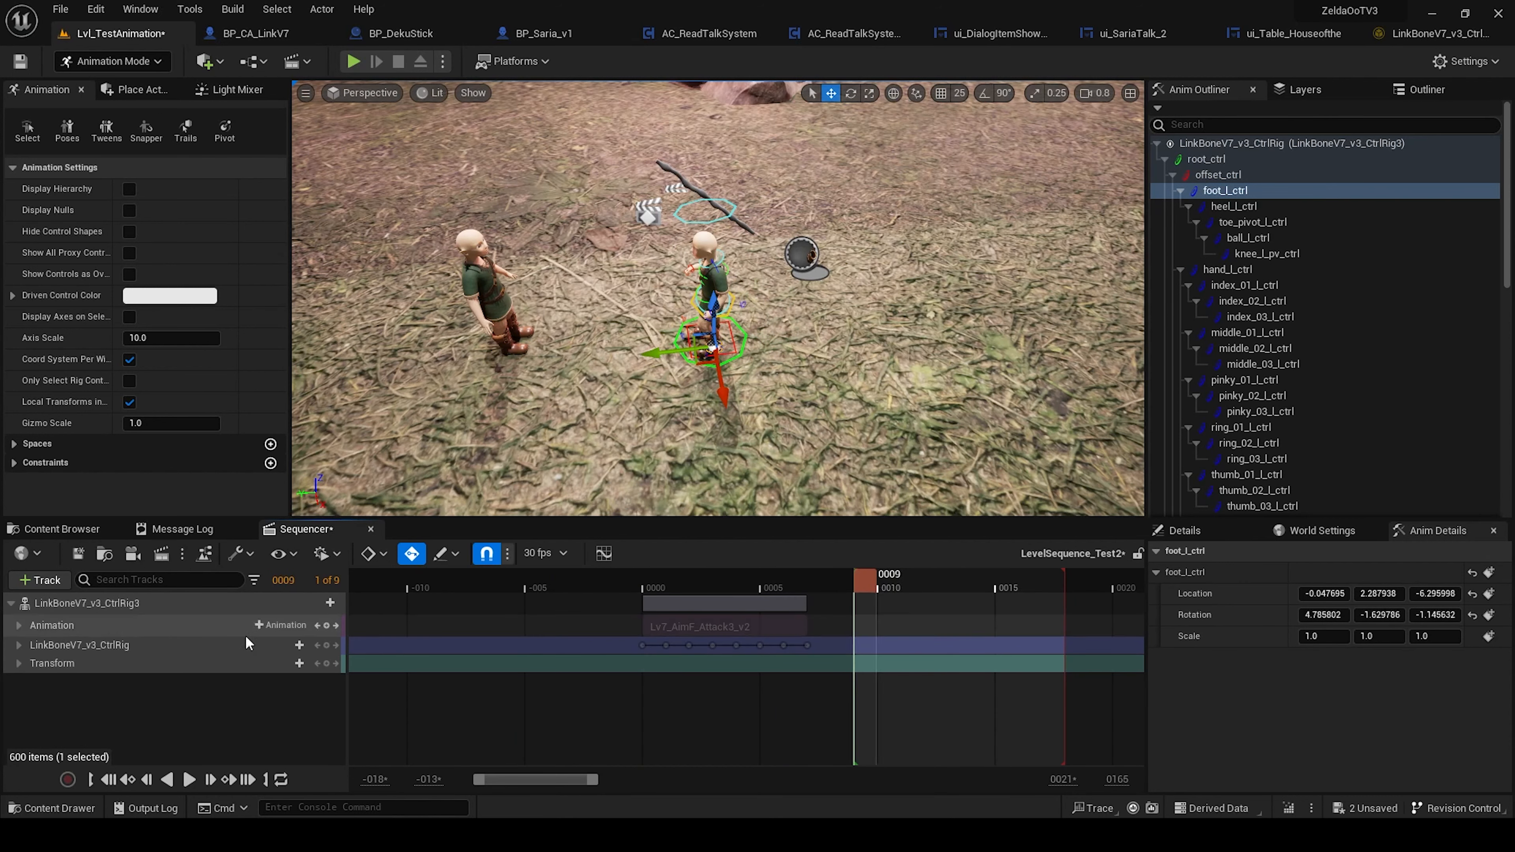
Step: Add the Lv7_Eqp_SwordF_Run_v1_CBD animation to LinkBoneV7_v3_CtrlRig3 at frame 9 and end the playback range at frame 17
click(285, 625)
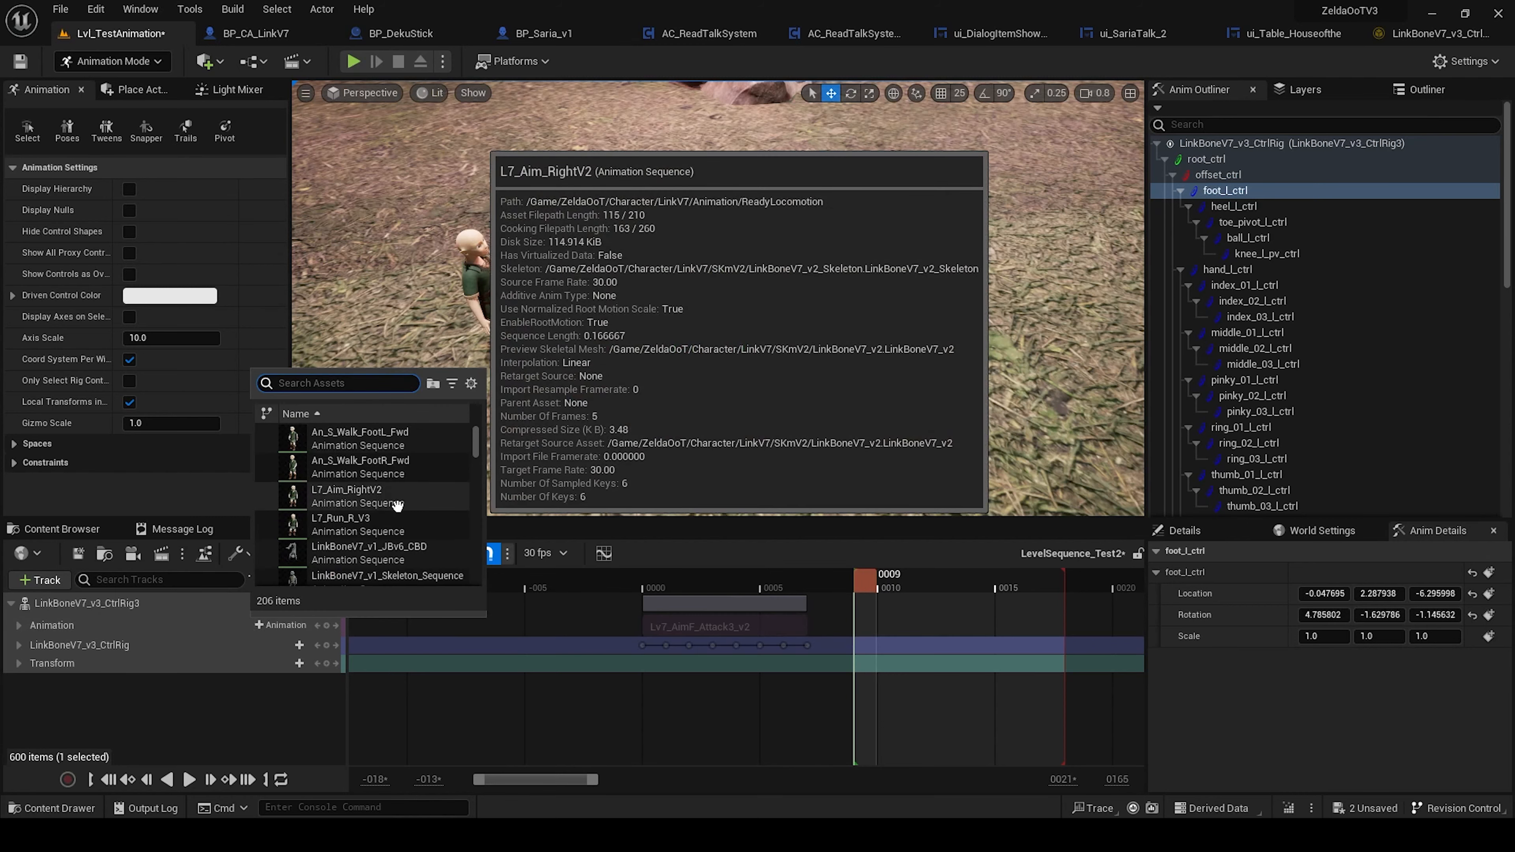
text(att)
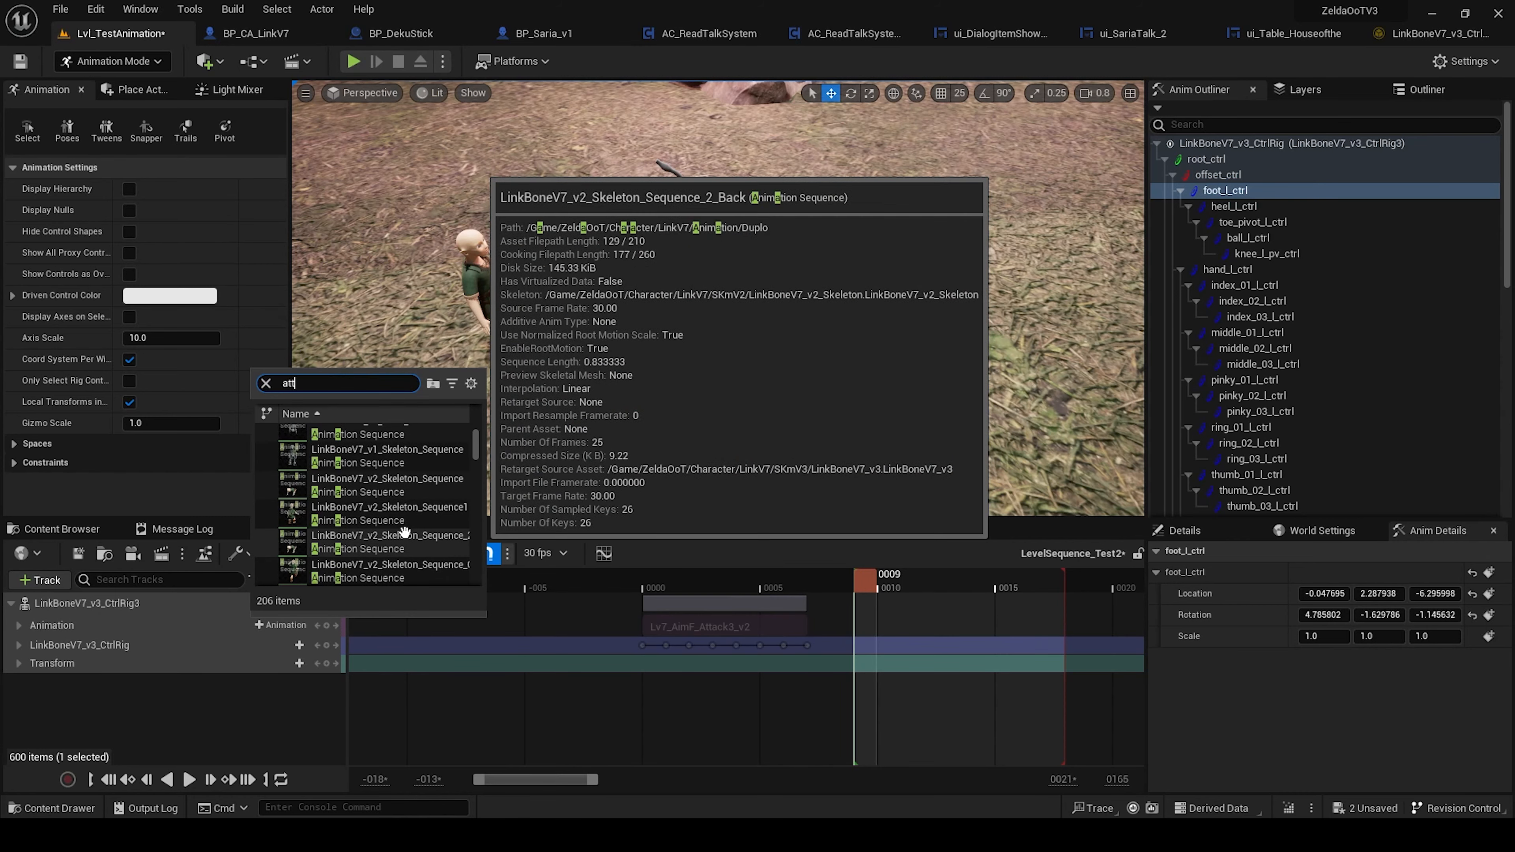
text(ack)
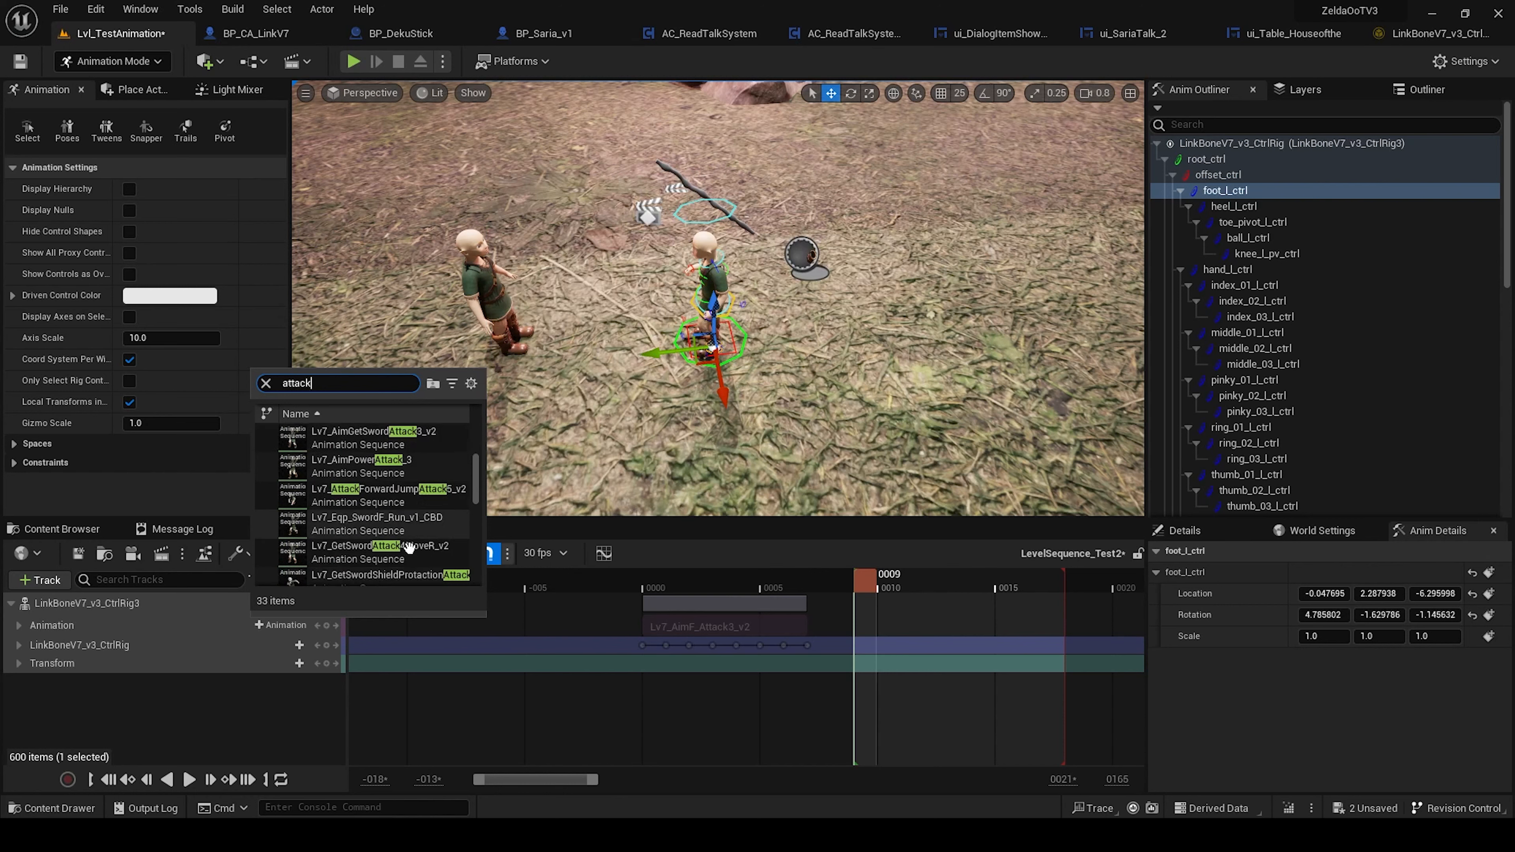
click(387, 498)
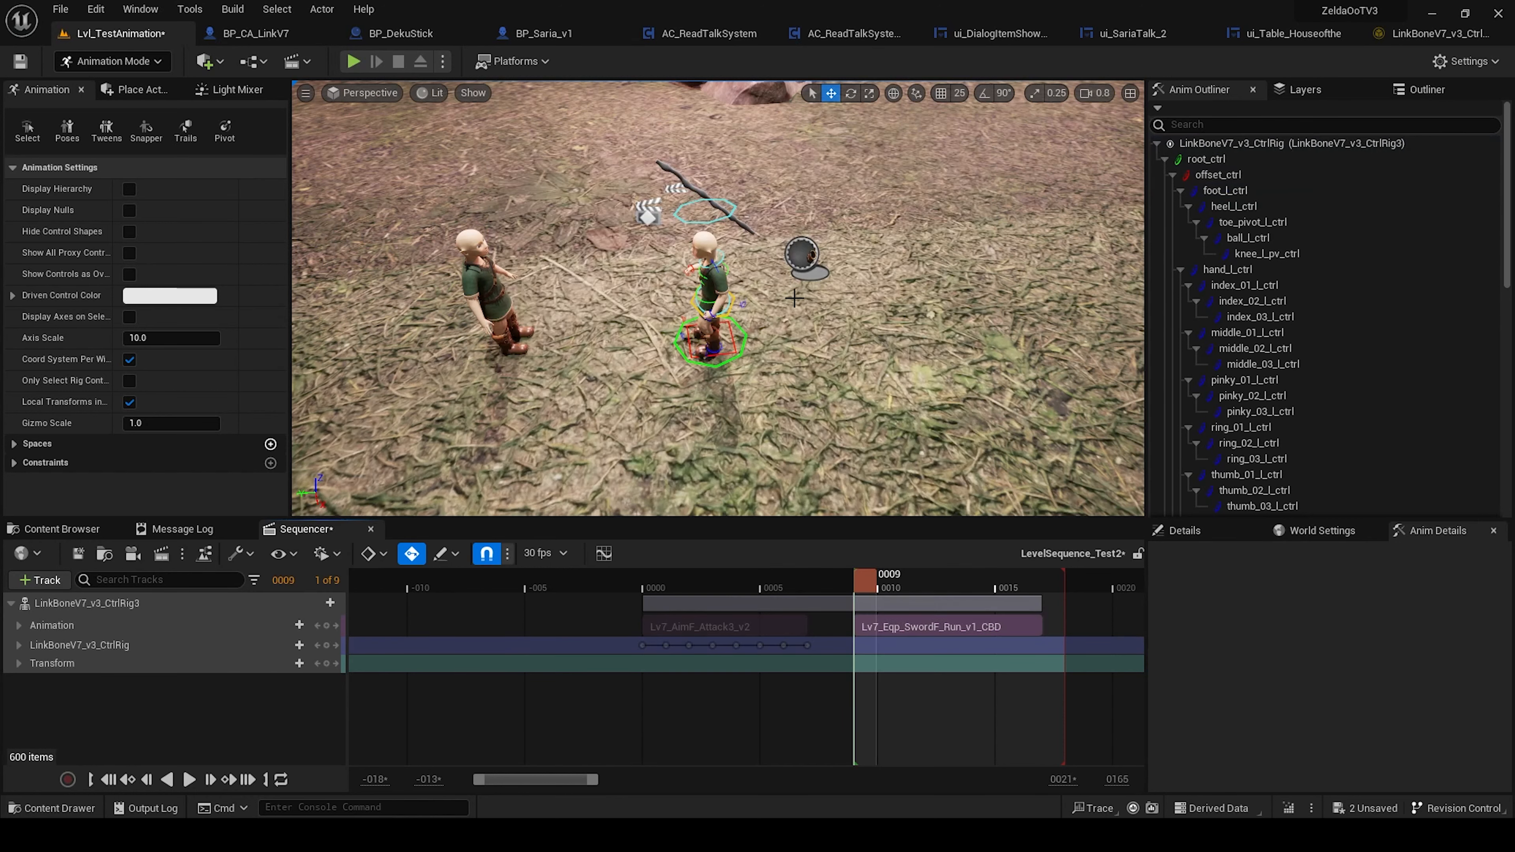
drag(933, 586, 800, 592)
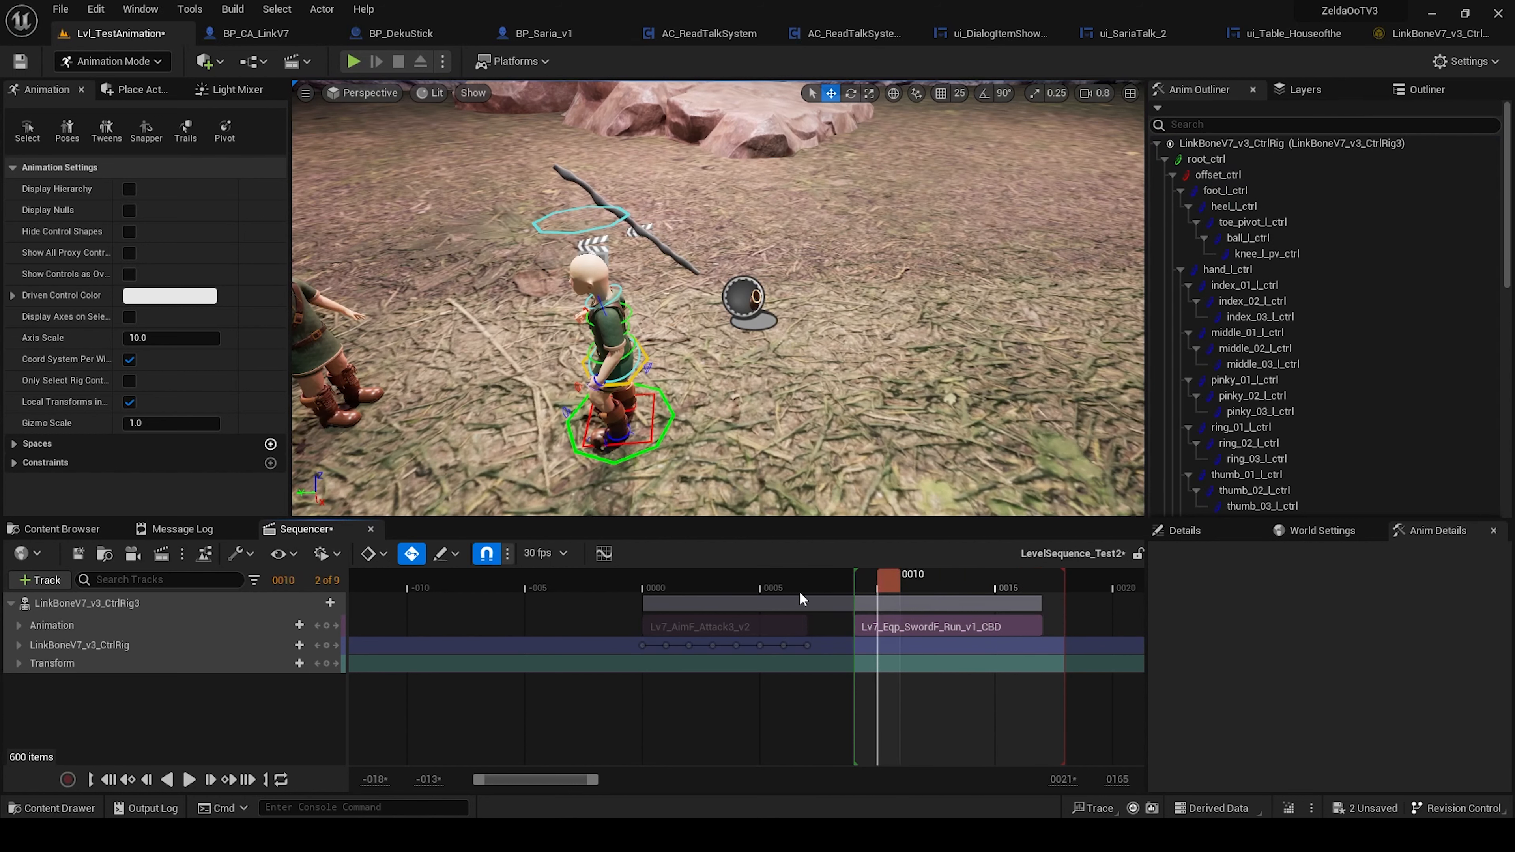
click(870, 586)
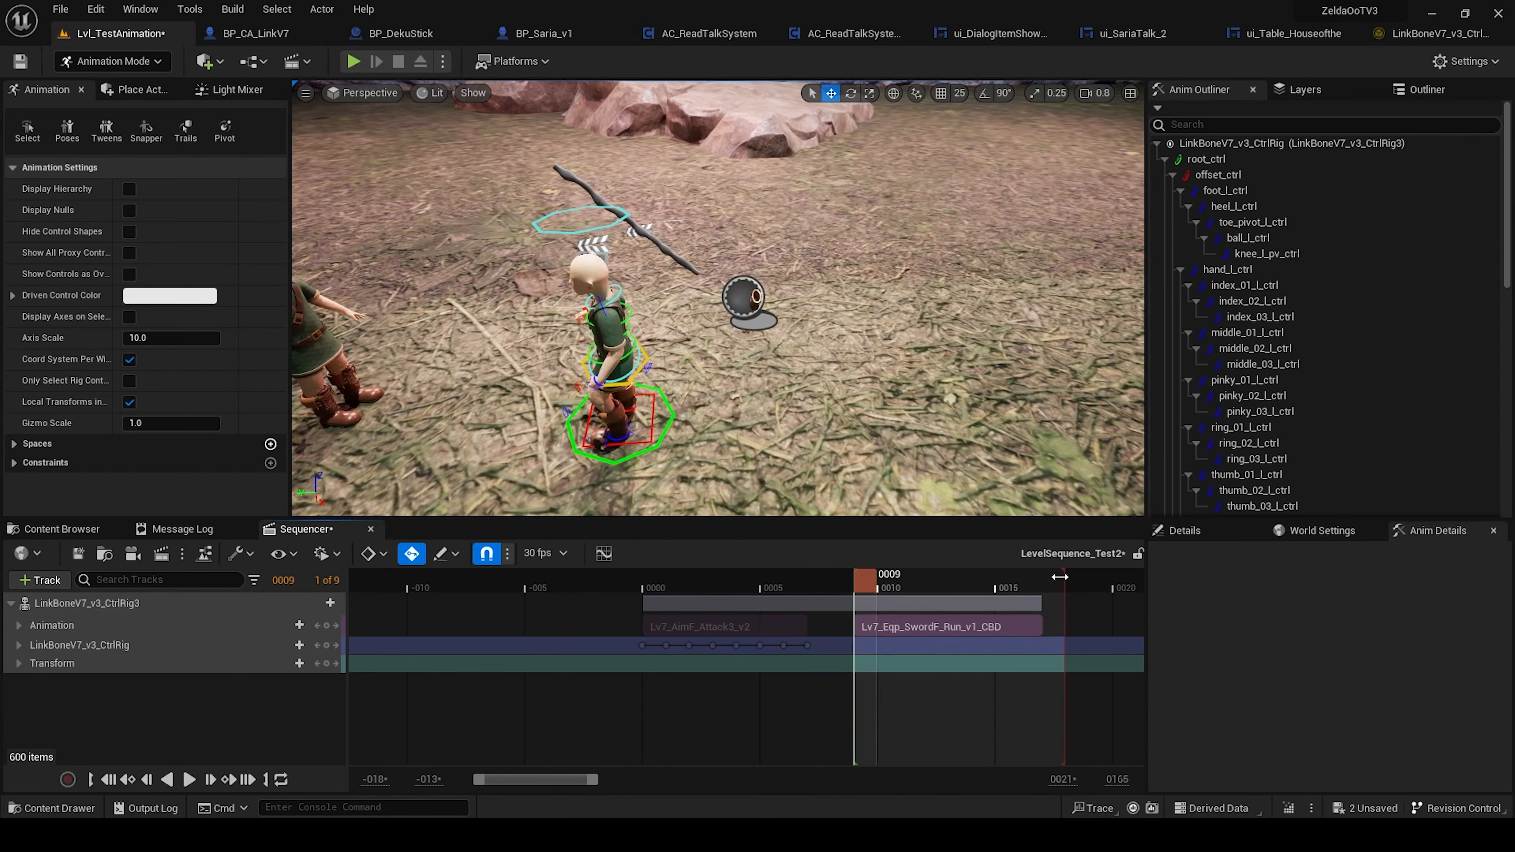
drag(1058, 578, 1042, 577)
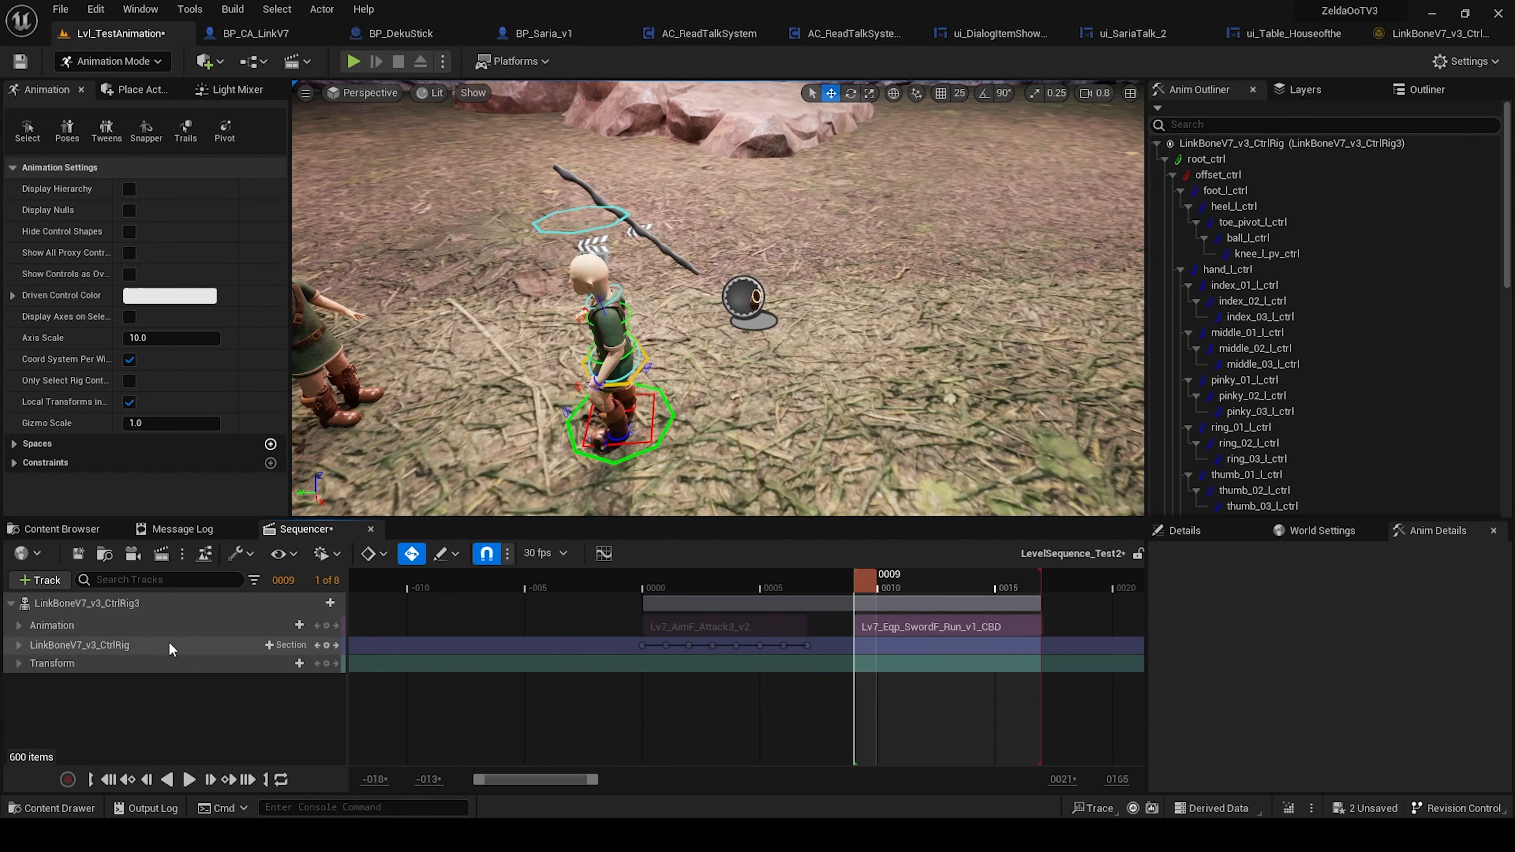
Step: Bake LinkBoneV7_v3_CtrlRig3 to the LinkBoneV7_v3_CtrlRig control rig with the default baking options
click(176, 609)
right_click(176, 609)
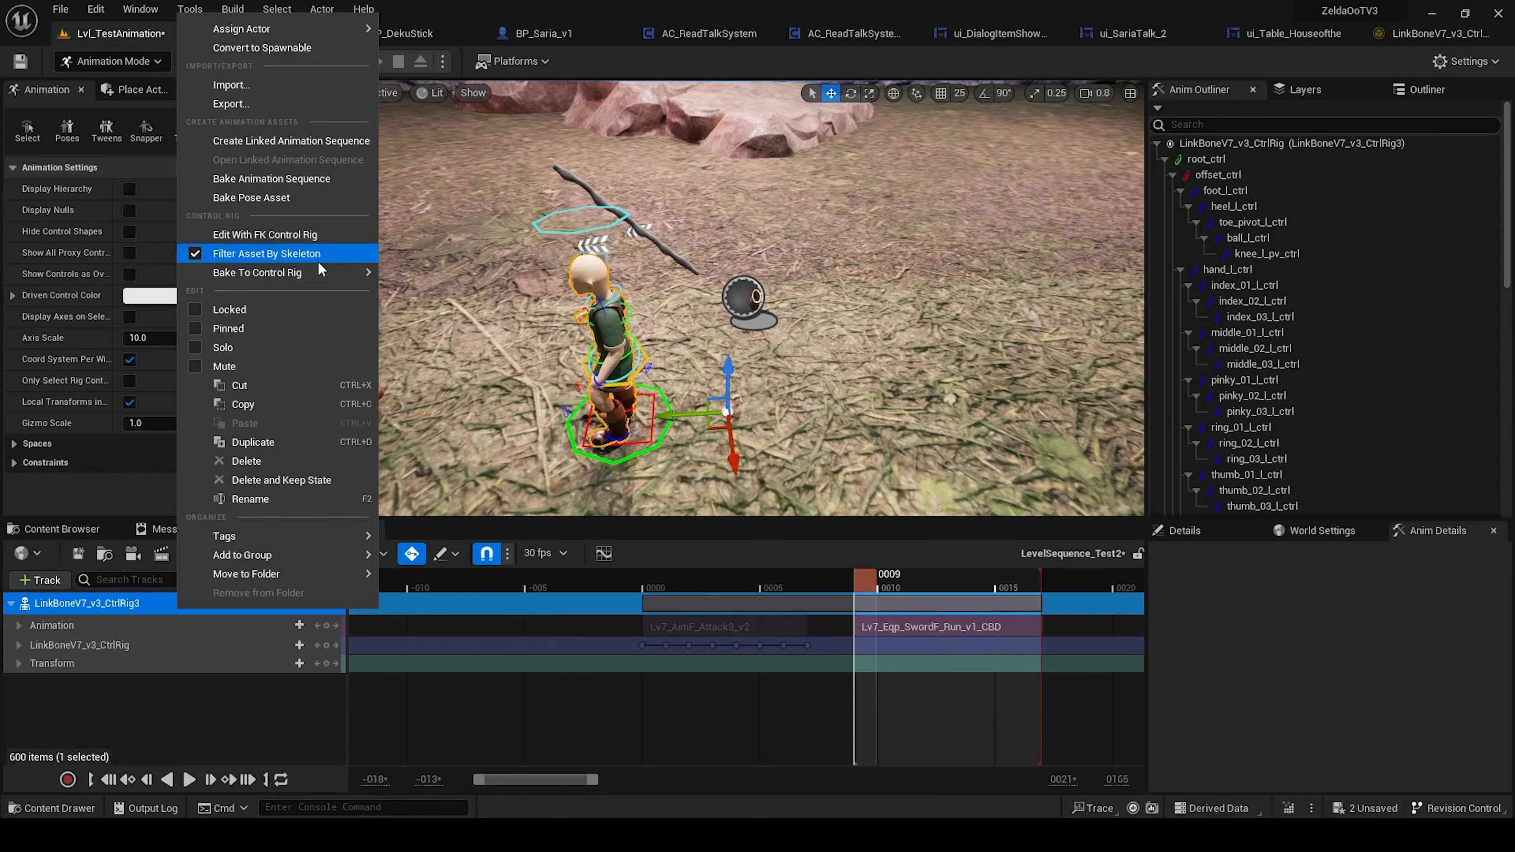
mouse_move(279, 274)
click(447, 300)
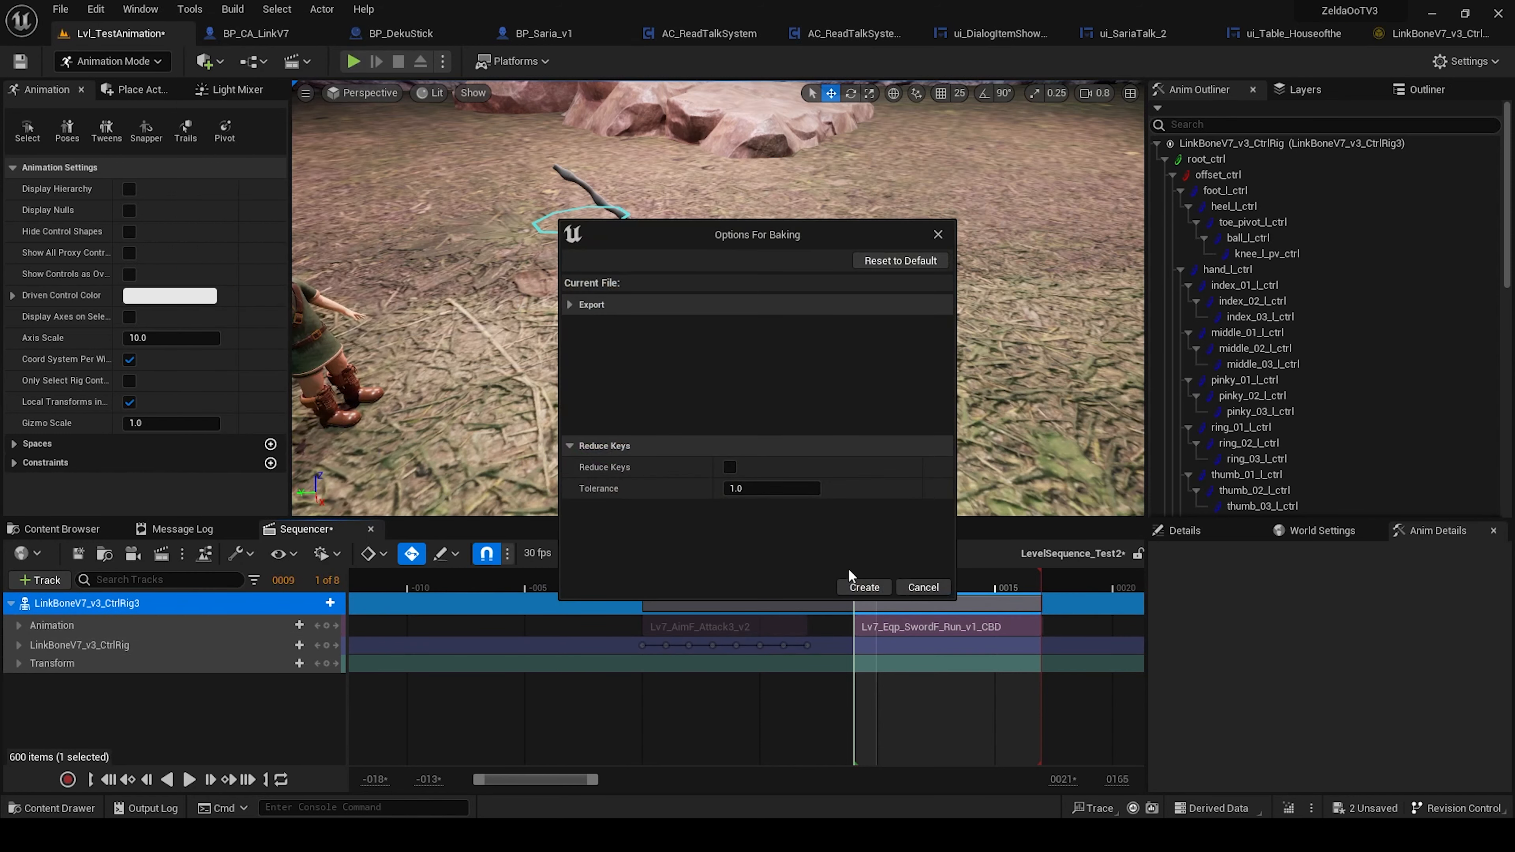
click(864, 587)
drag(871, 581, 912, 588)
click(865, 587)
Step: Delete the newly baked keys and the Lv7_Eqp_SwordF_Run_v1_CBD section, and move the playback start back to frame 0
drag(828, 680, 1063, 637)
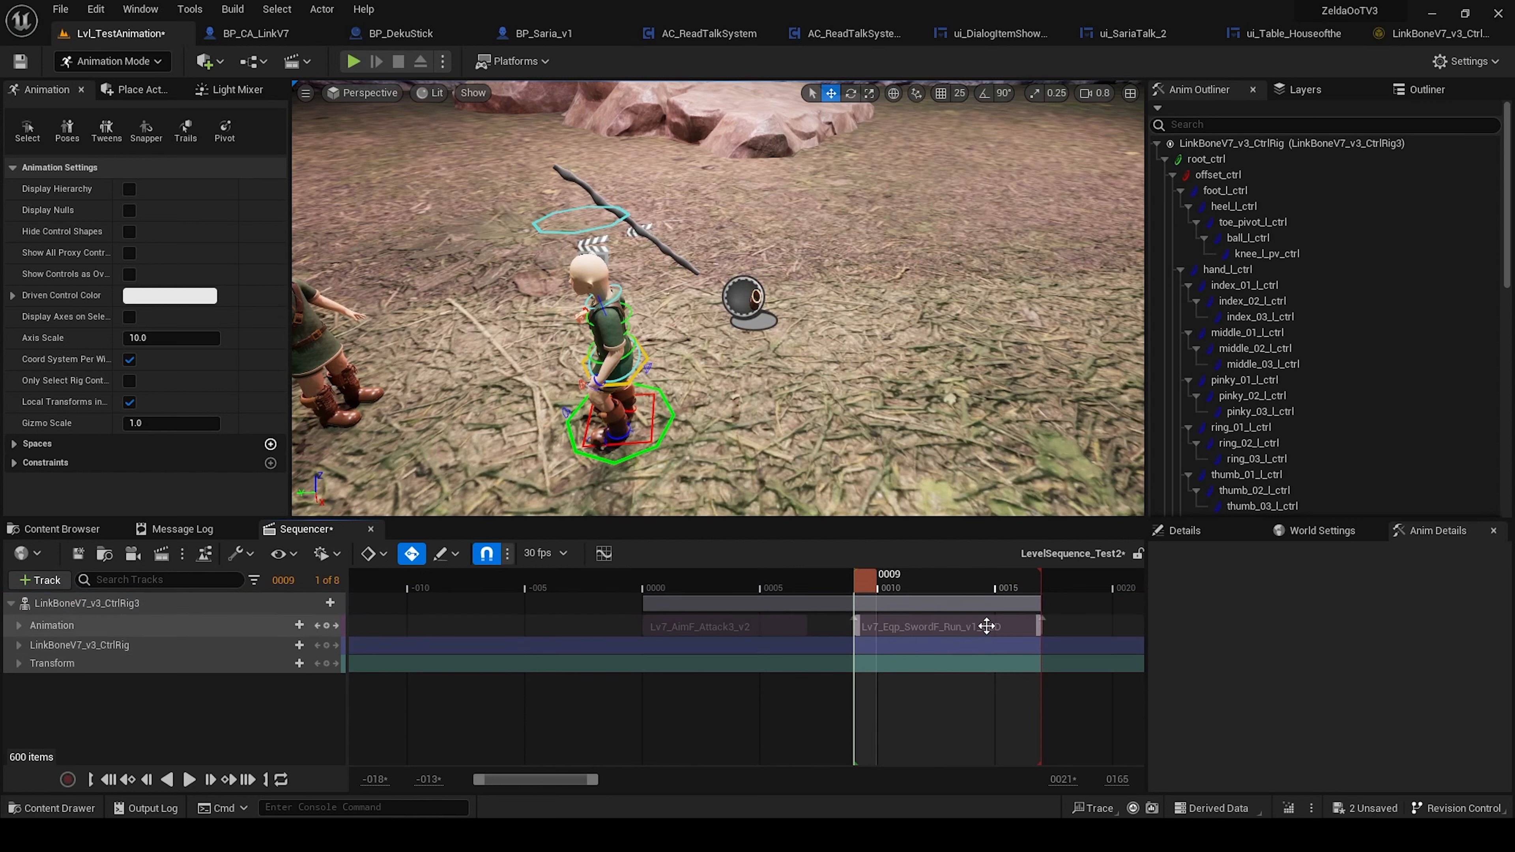
key(Delete)
drag(864, 588, 983, 586)
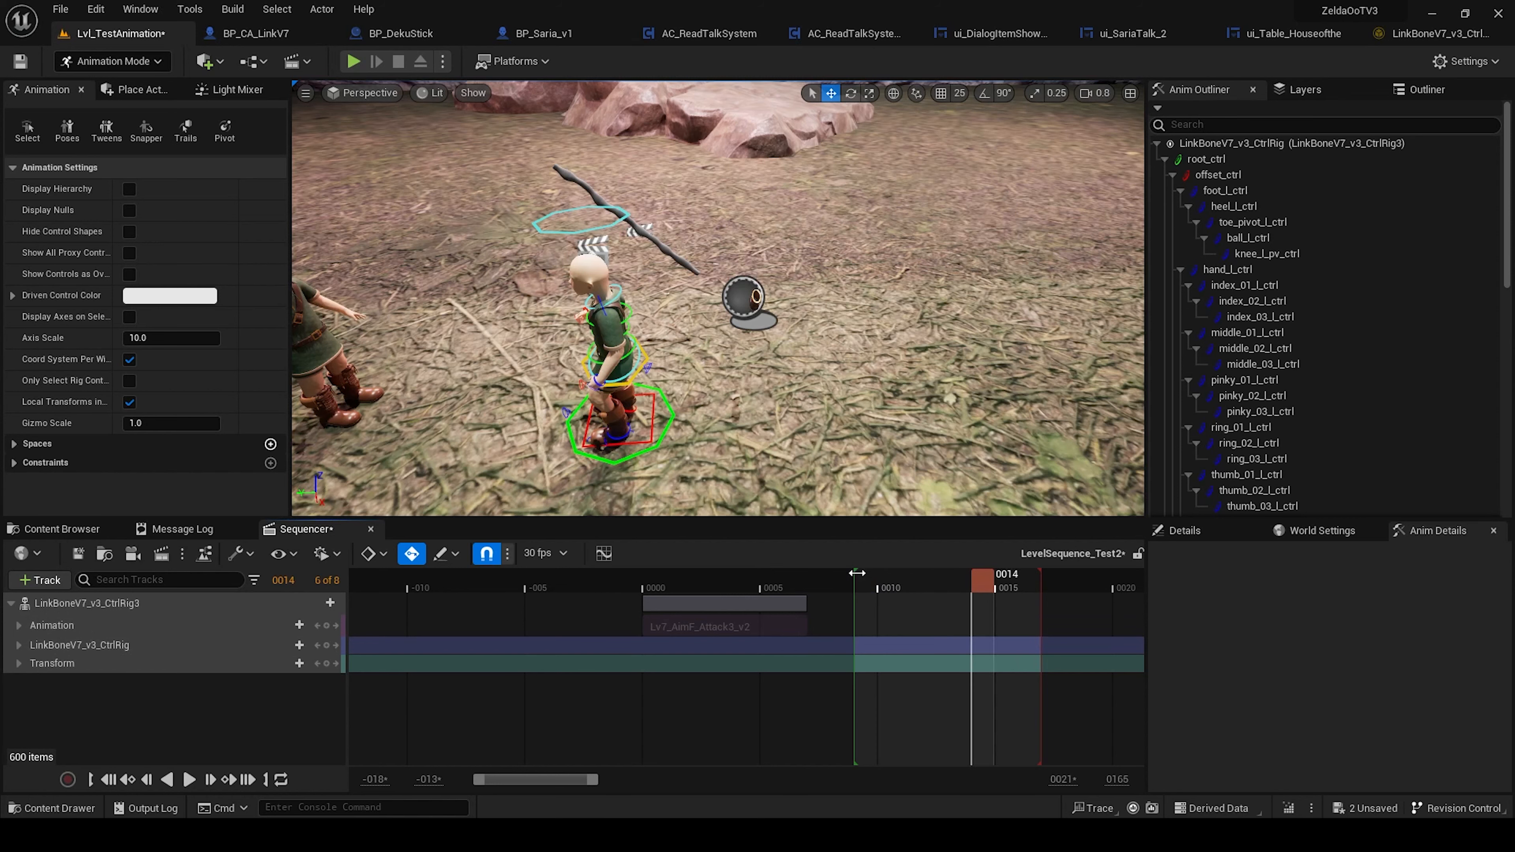
drag(857, 577, 641, 579)
Step: Add the other Link actor in the level, LinkBoneV7_v3_CtrlRig4, to the level sequence
key(a)
right_drag(734, 441, 779, 445)
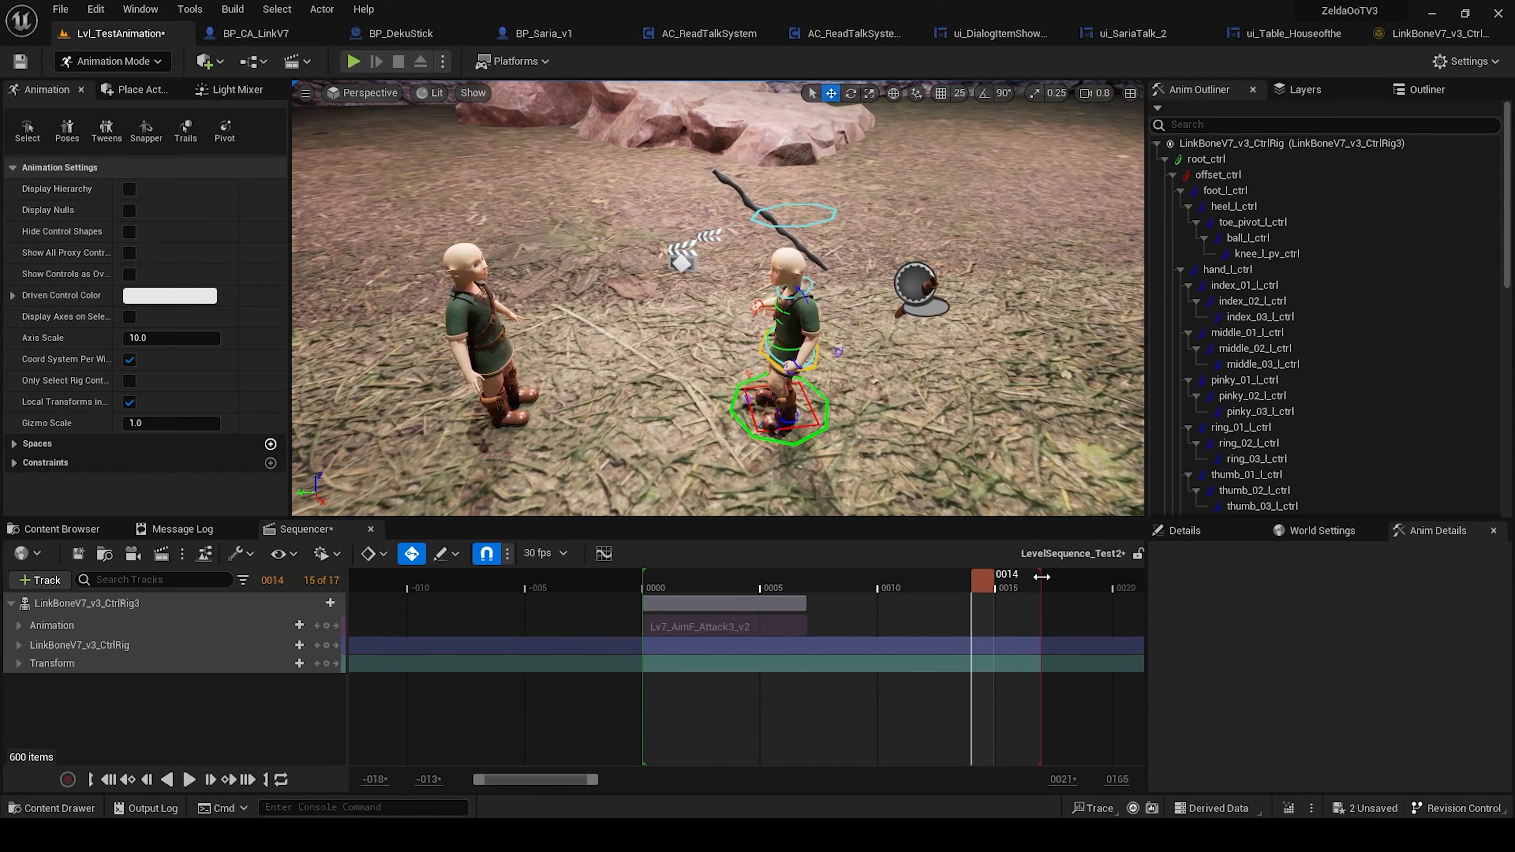
key(w)
mouse_move(855, 455)
right_down()
mouse_move(841, 495)
mouse_move(850, 441)
right_up()
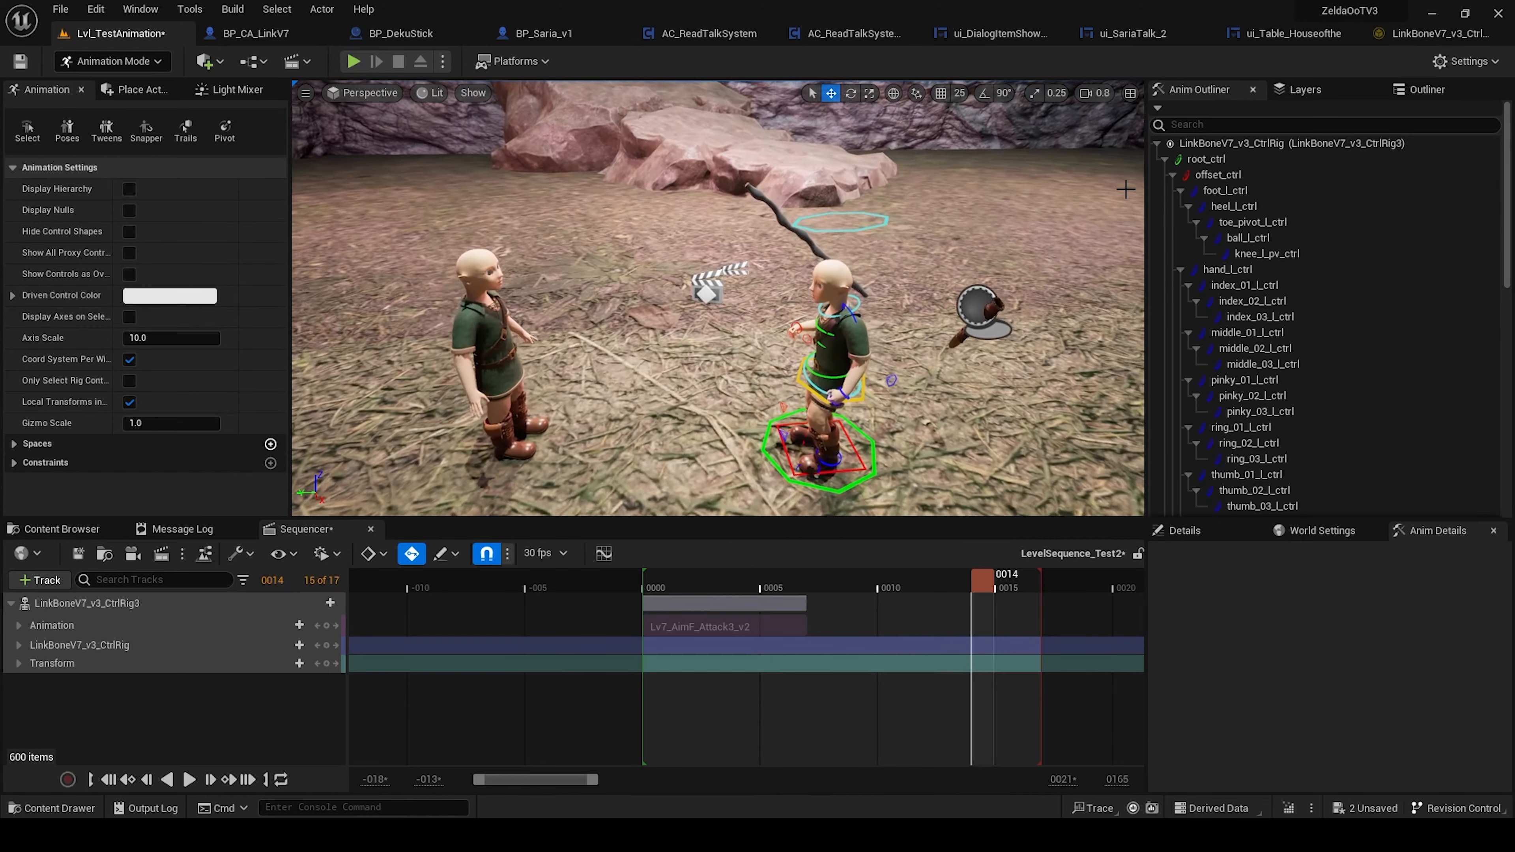
click(1425, 89)
click(472, 324)
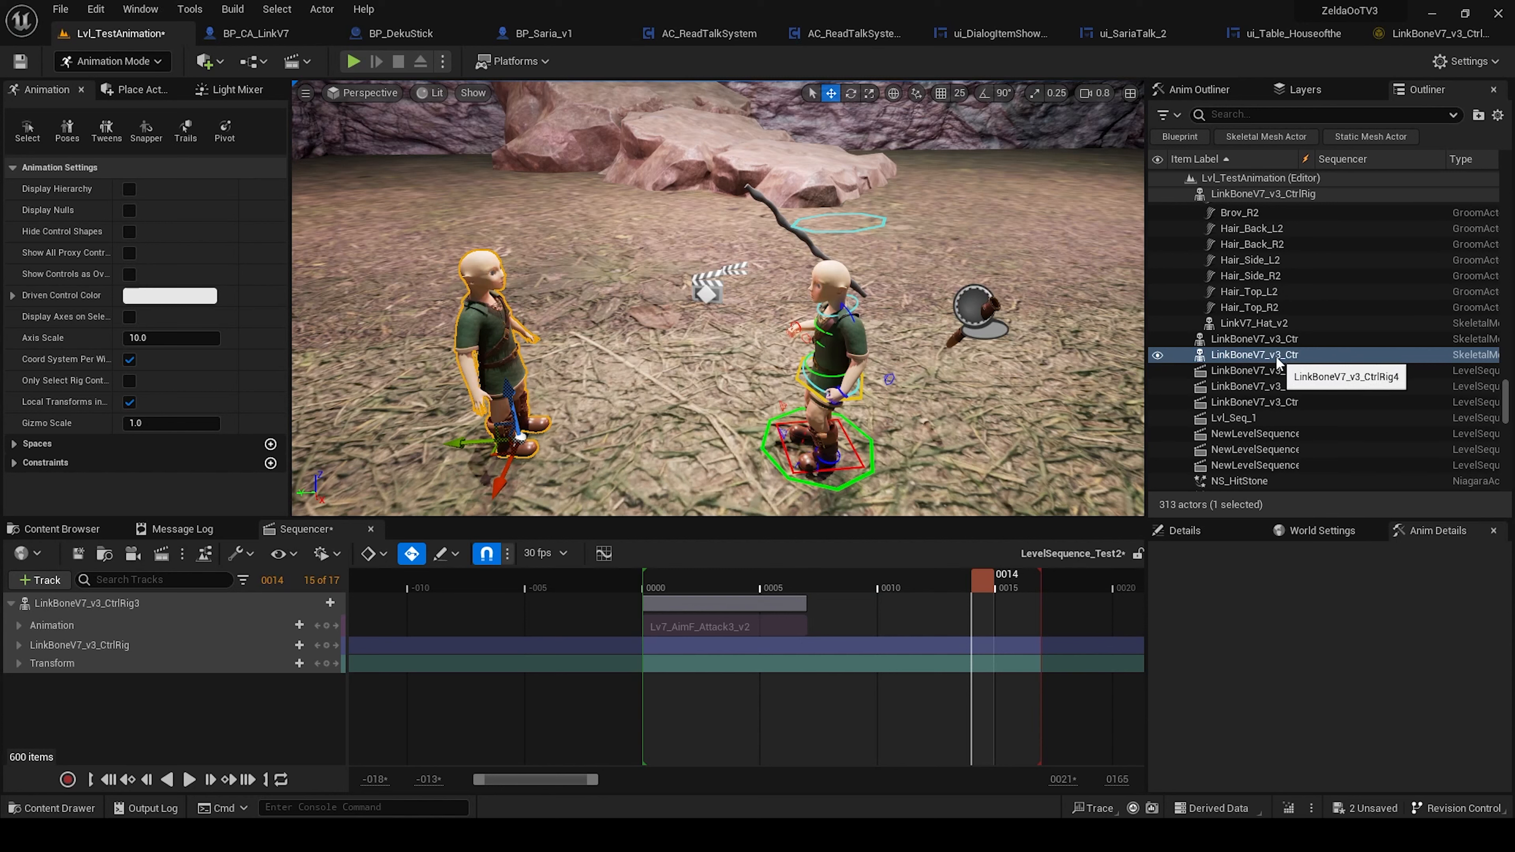
drag(1276, 361, 119, 713)
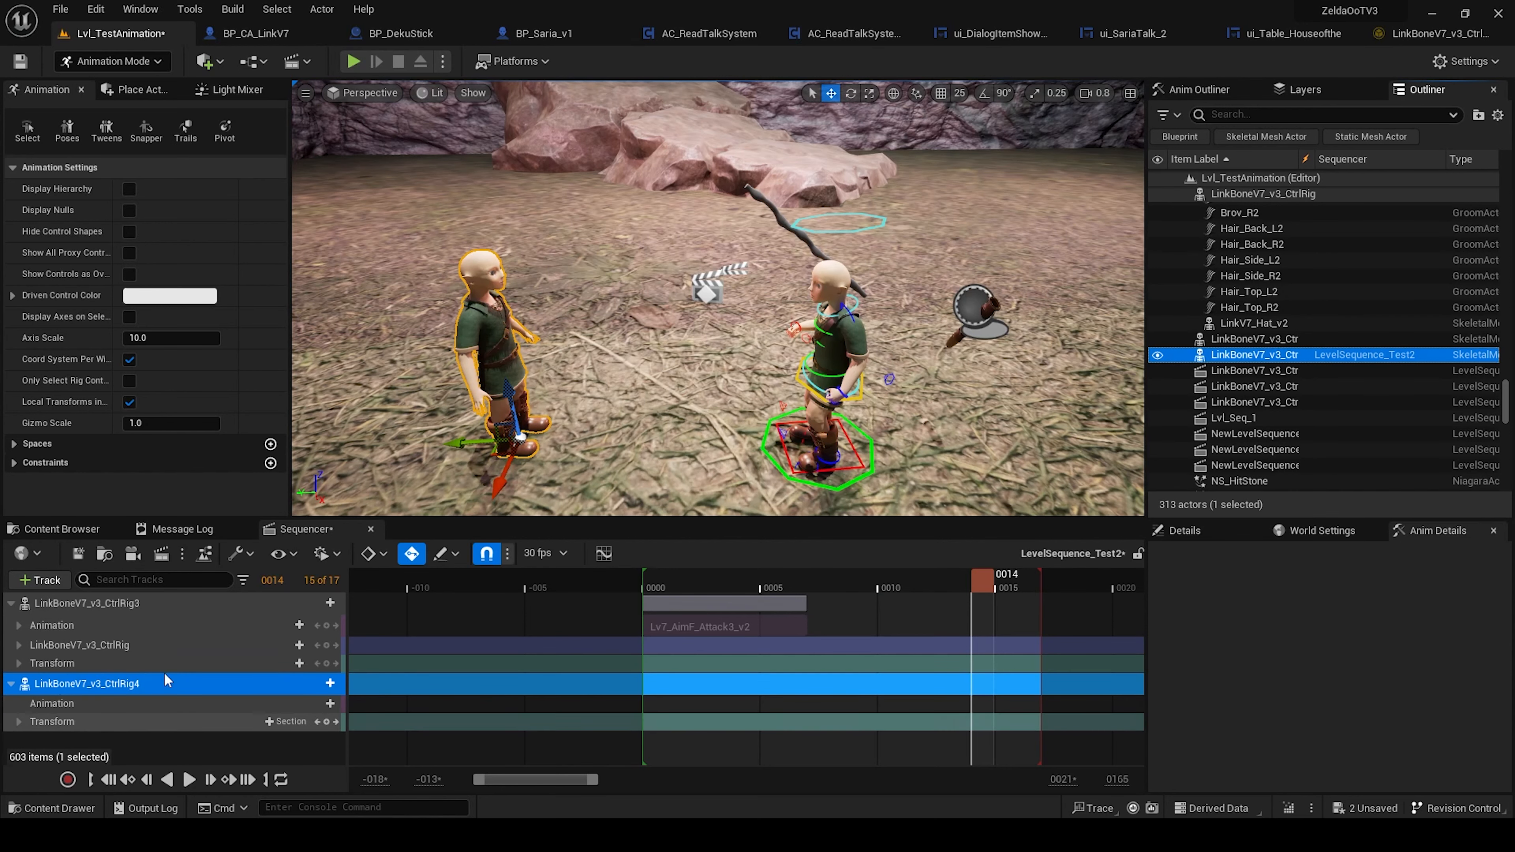
Step: Add the Lv7_IdlePowerAttack1_v2 animation to LinkBoneV7_v3_CtrlRig4 at frame 0 and end the playback range at frame 9
drag(967, 583, 648, 624)
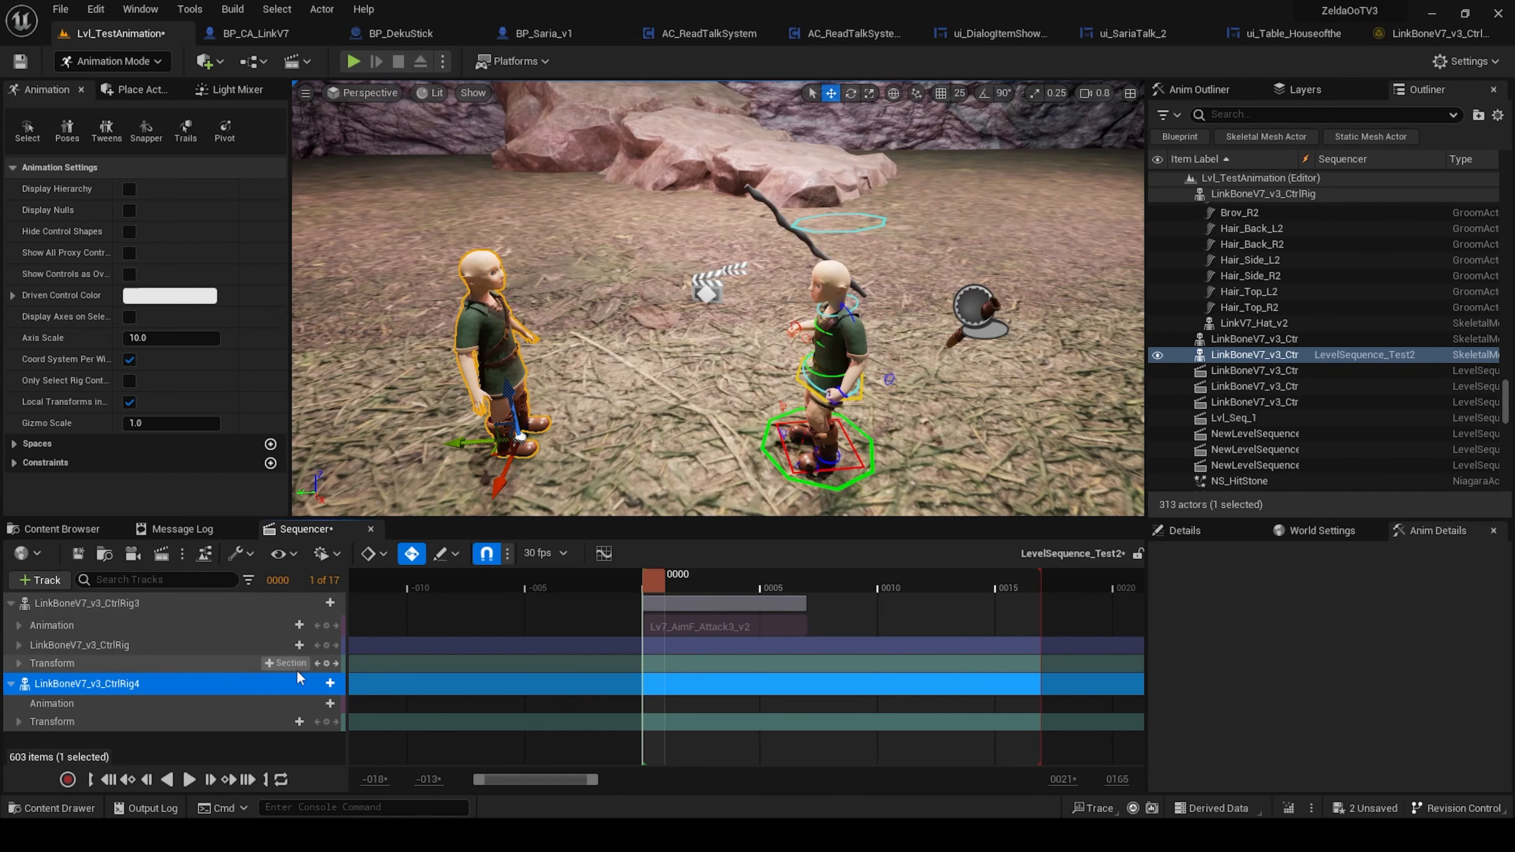
click(317, 702)
text(attack)
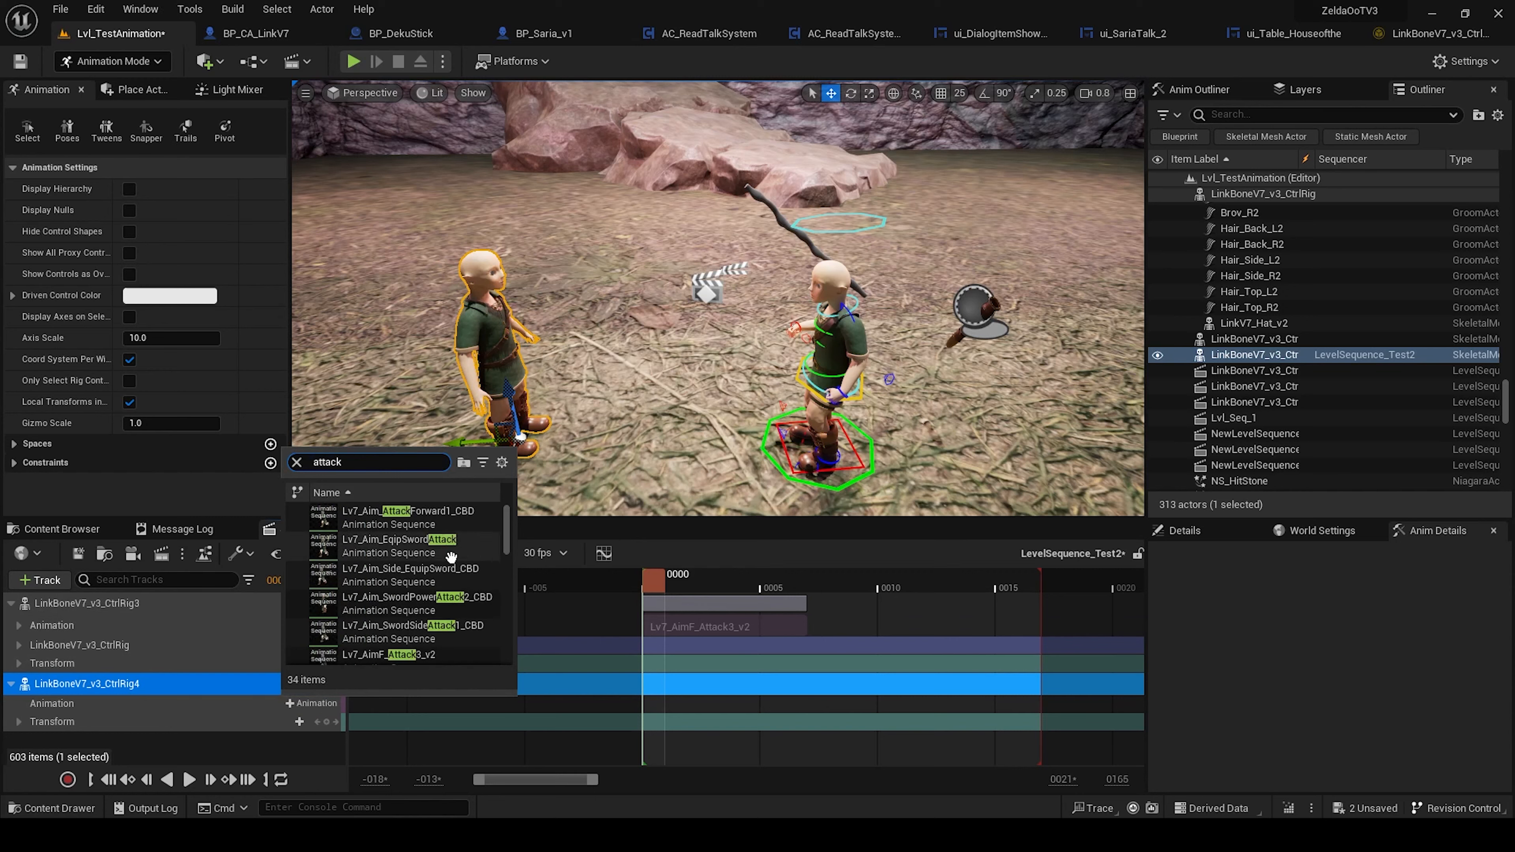
scroll(451, 556, down, 5)
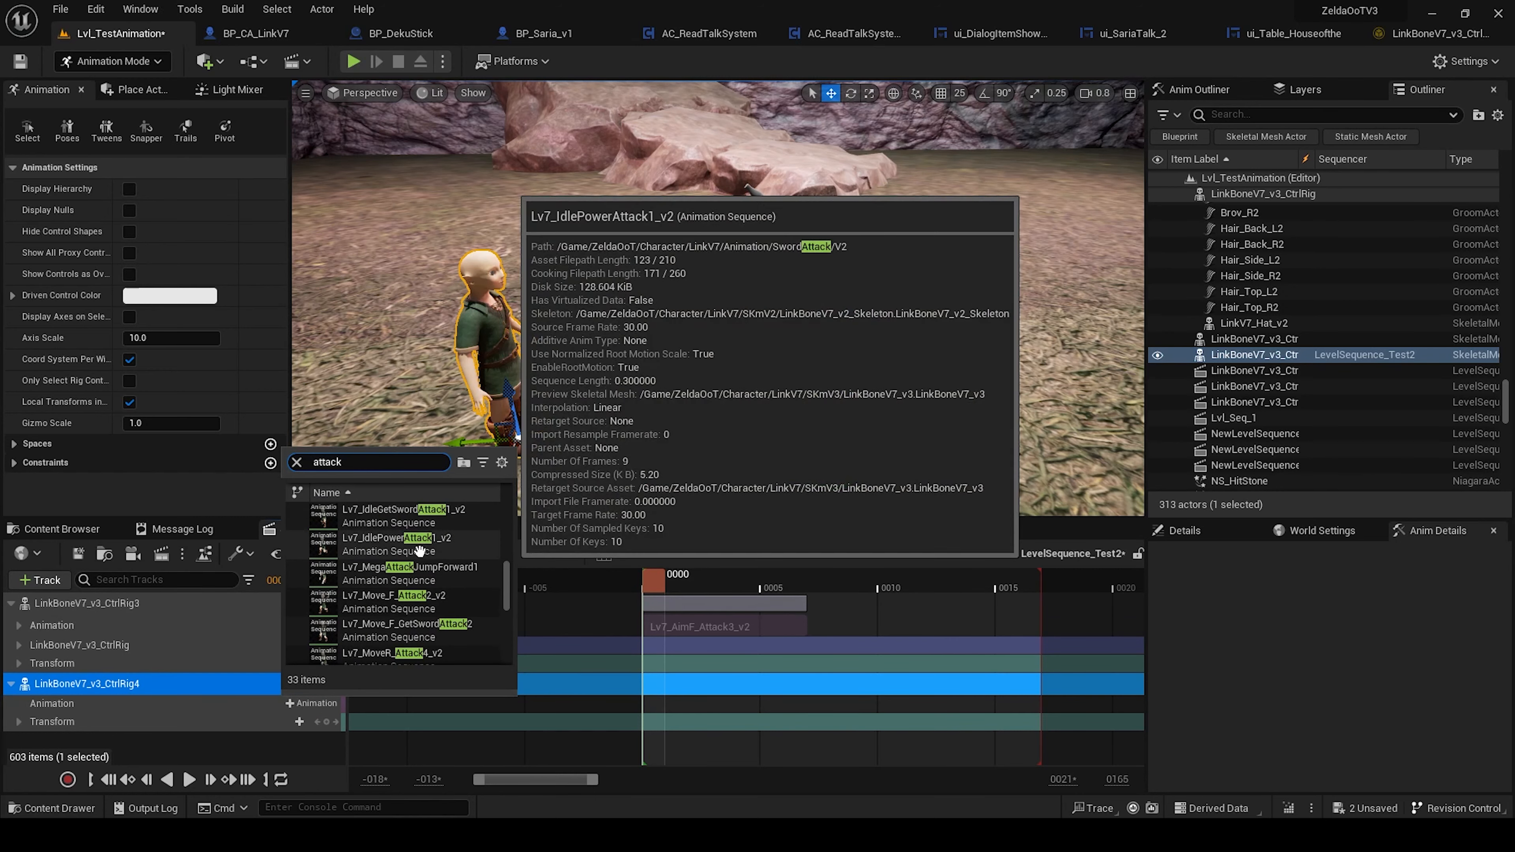
click(459, 537)
drag(656, 583, 865, 632)
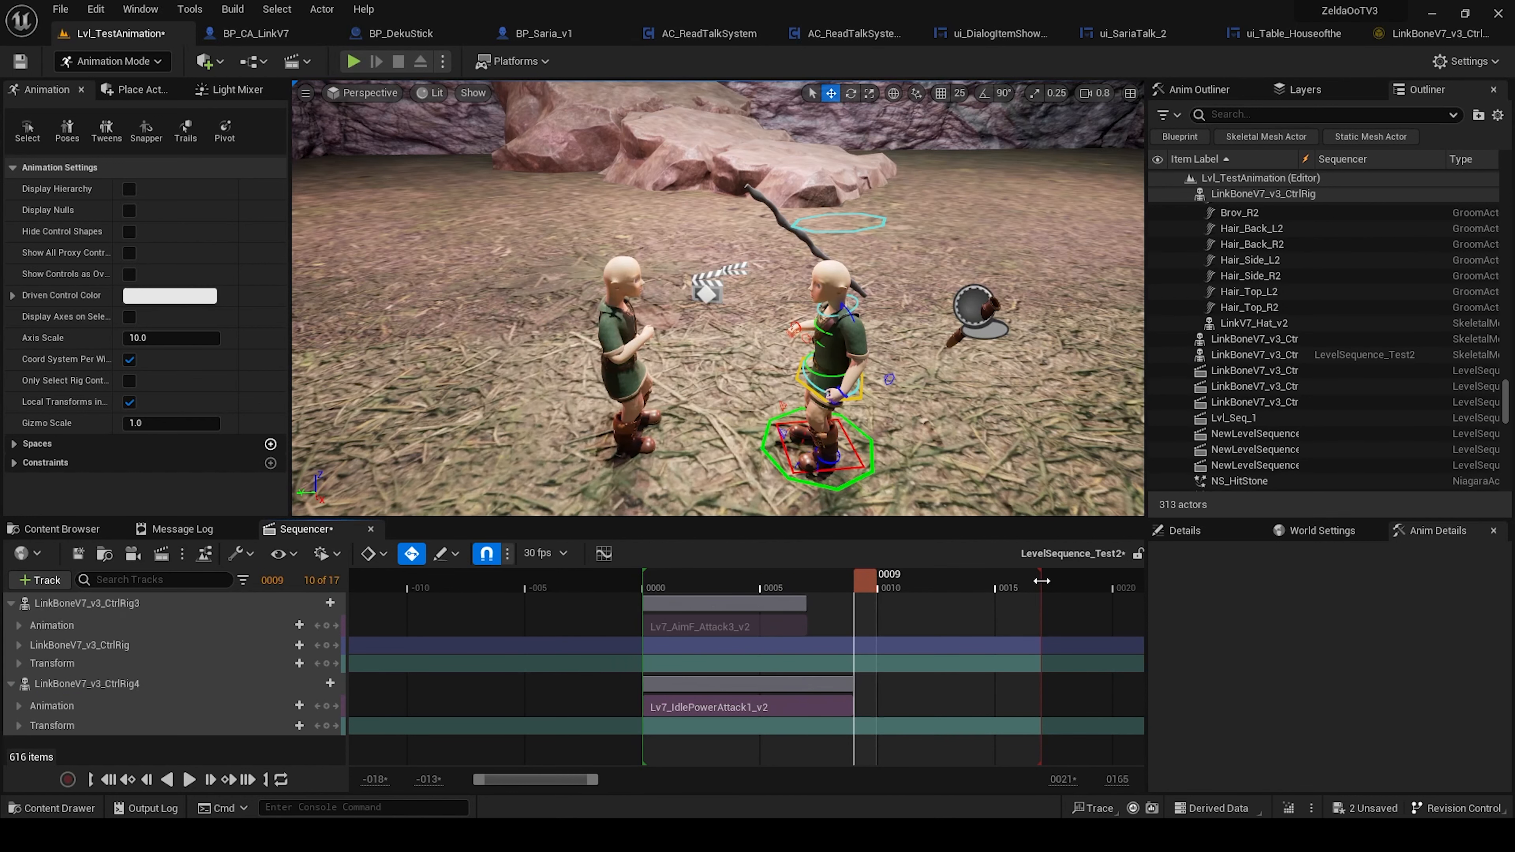
drag(1041, 588, 877, 590)
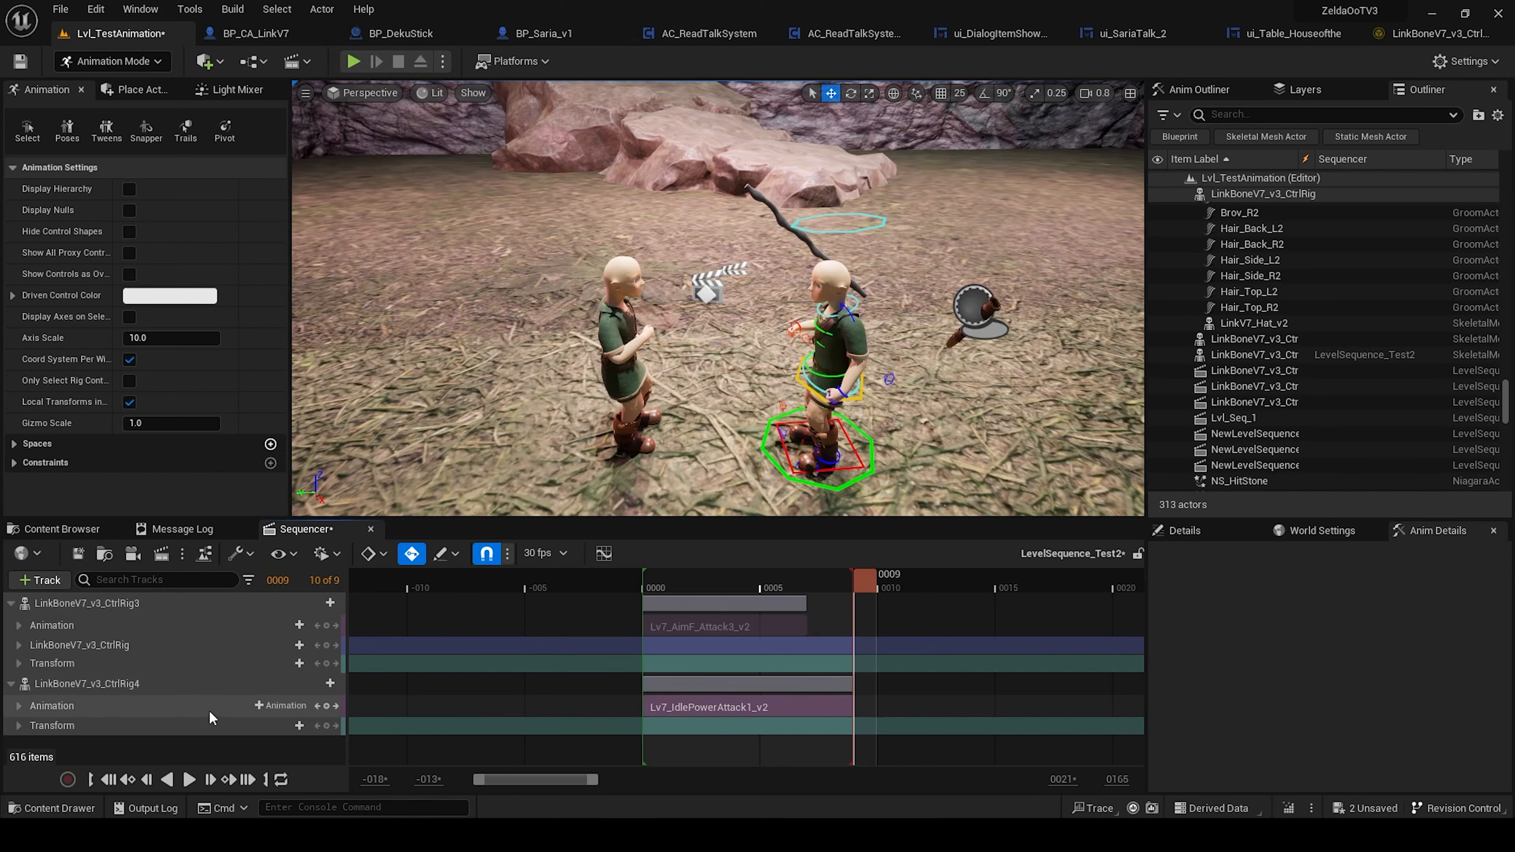
Step: Bake LinkBoneV7_v3_CtrlRig4 to the LinkBoneV7_v3_CtrlRig control rig with the default baking options
click(212, 684)
right_click(212, 684)
mouse_move(319, 348)
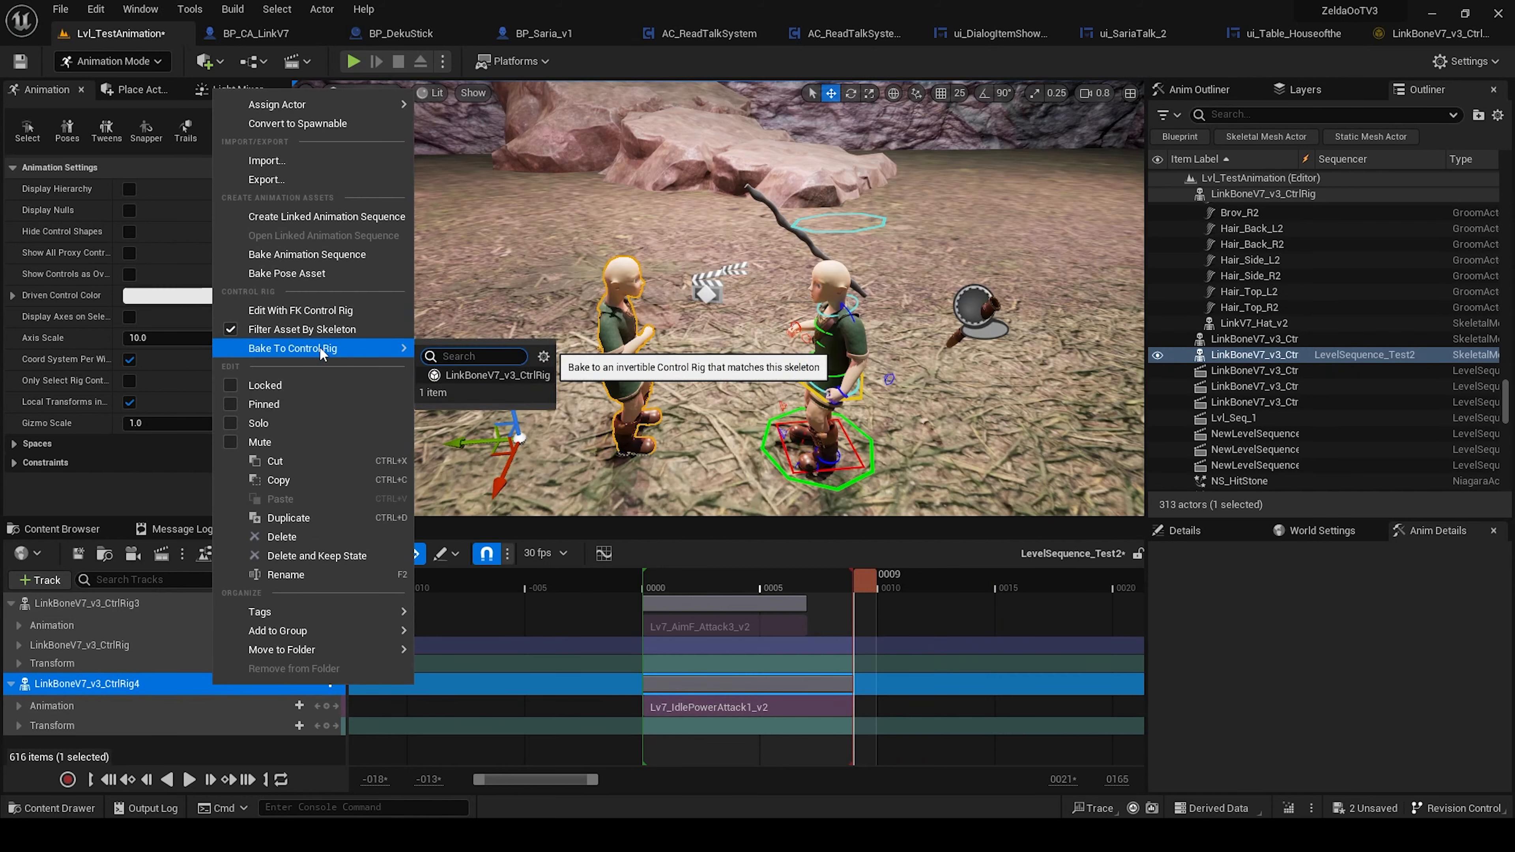
click(483, 377)
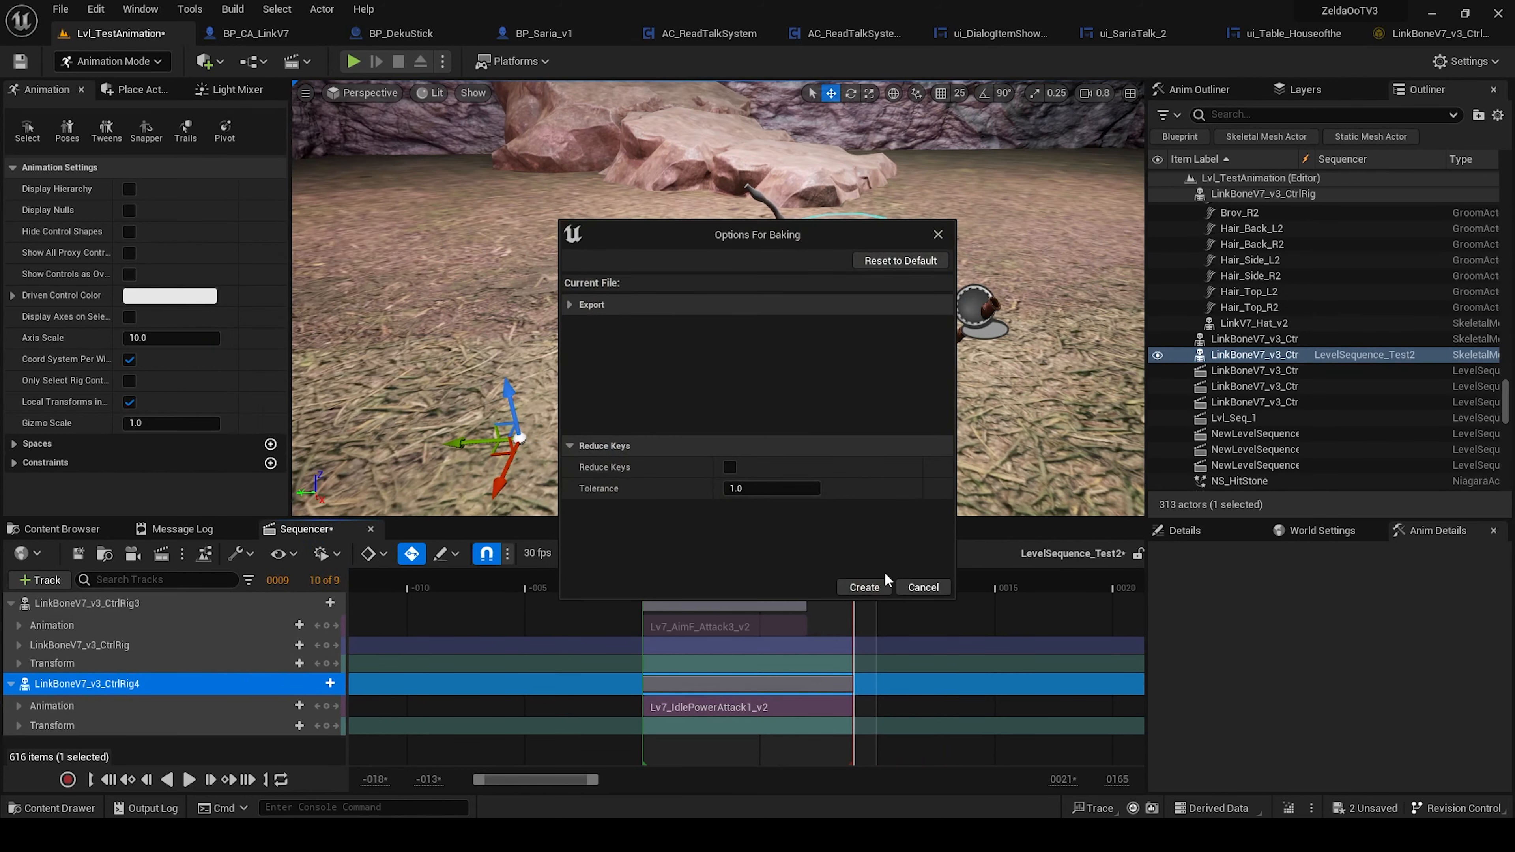
click(863, 588)
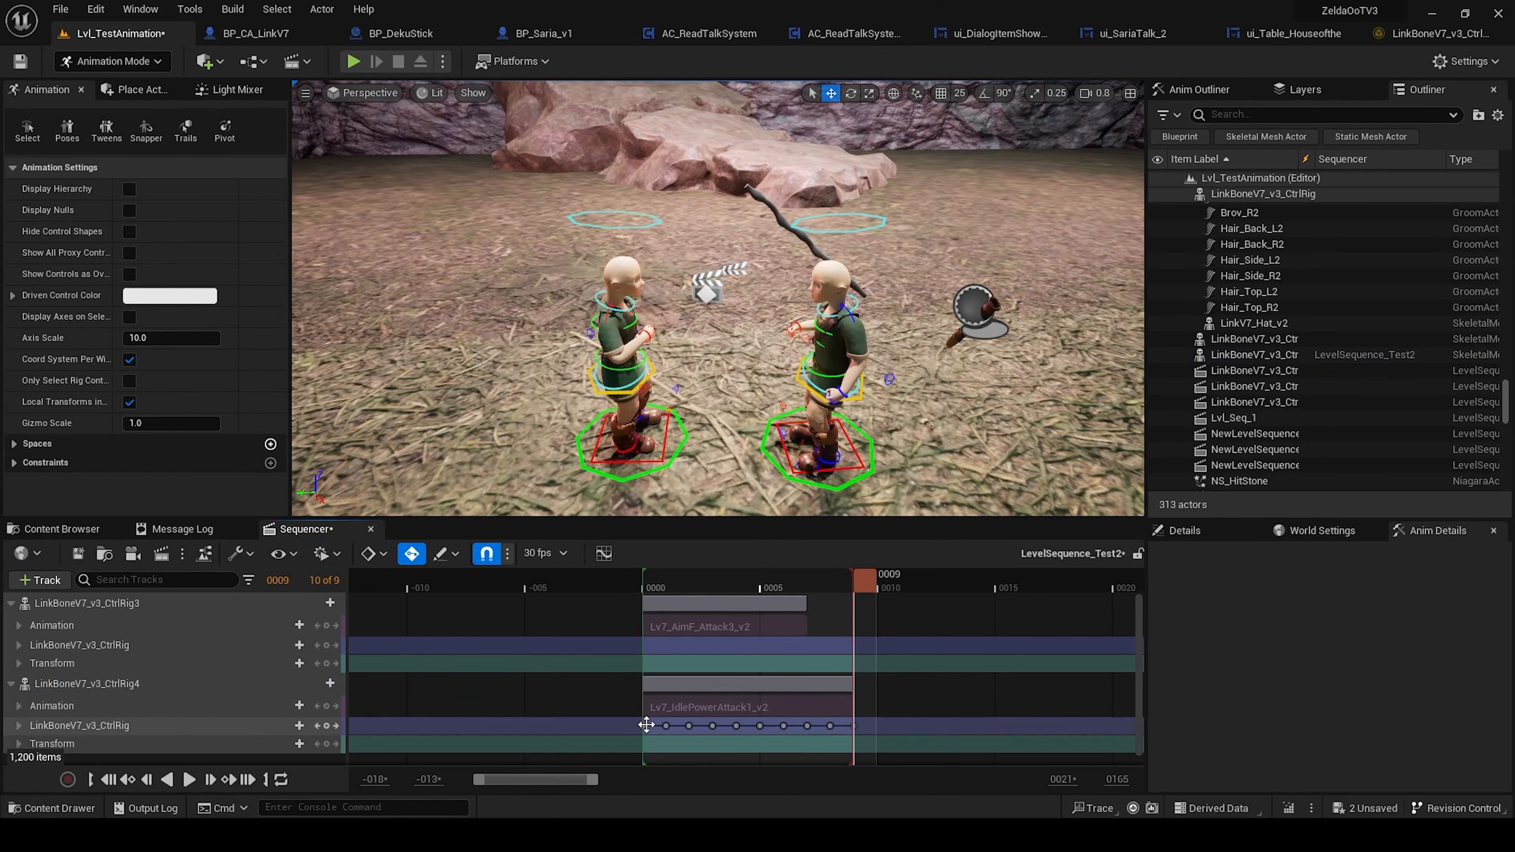
Step: Extend the playback range to frame 20 and copy all baked control rig keys of LinkBoneV7_v3_CtrlRig4
drag(866, 578, 829, 597)
mouse_move(701, 602)
mouse_down()
mouse_move(861, 571)
mouse_move(1111, 594)
mouse_up()
drag(624, 729, 807, 736)
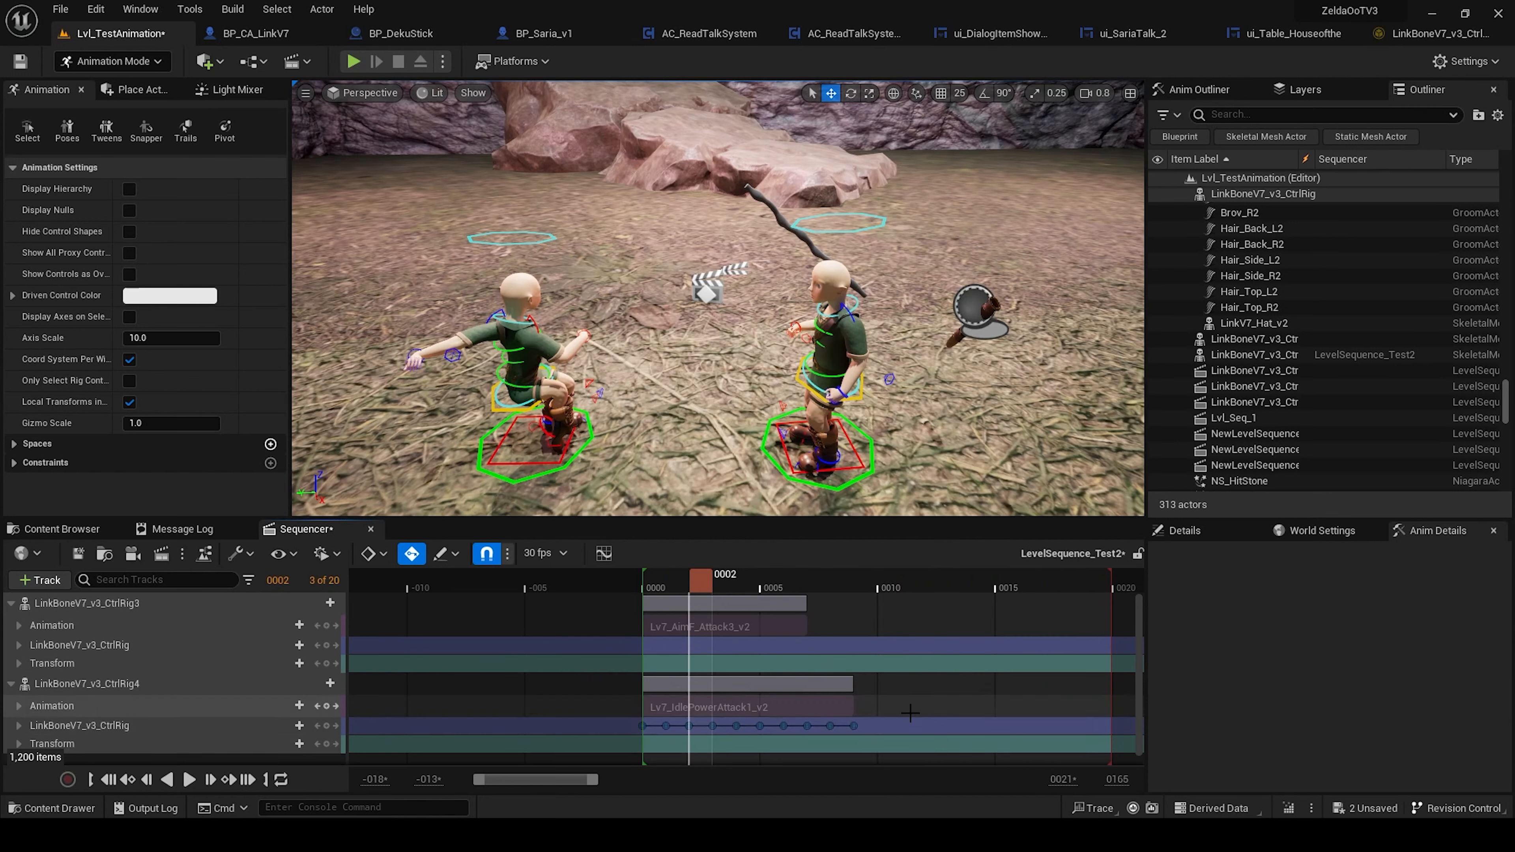
Step: Paste the copied keys into LinkBoneV7_v3_CtrlRig3's control rig track at frame 10 and scrub the playhead back to frame 1
click(377, 601)
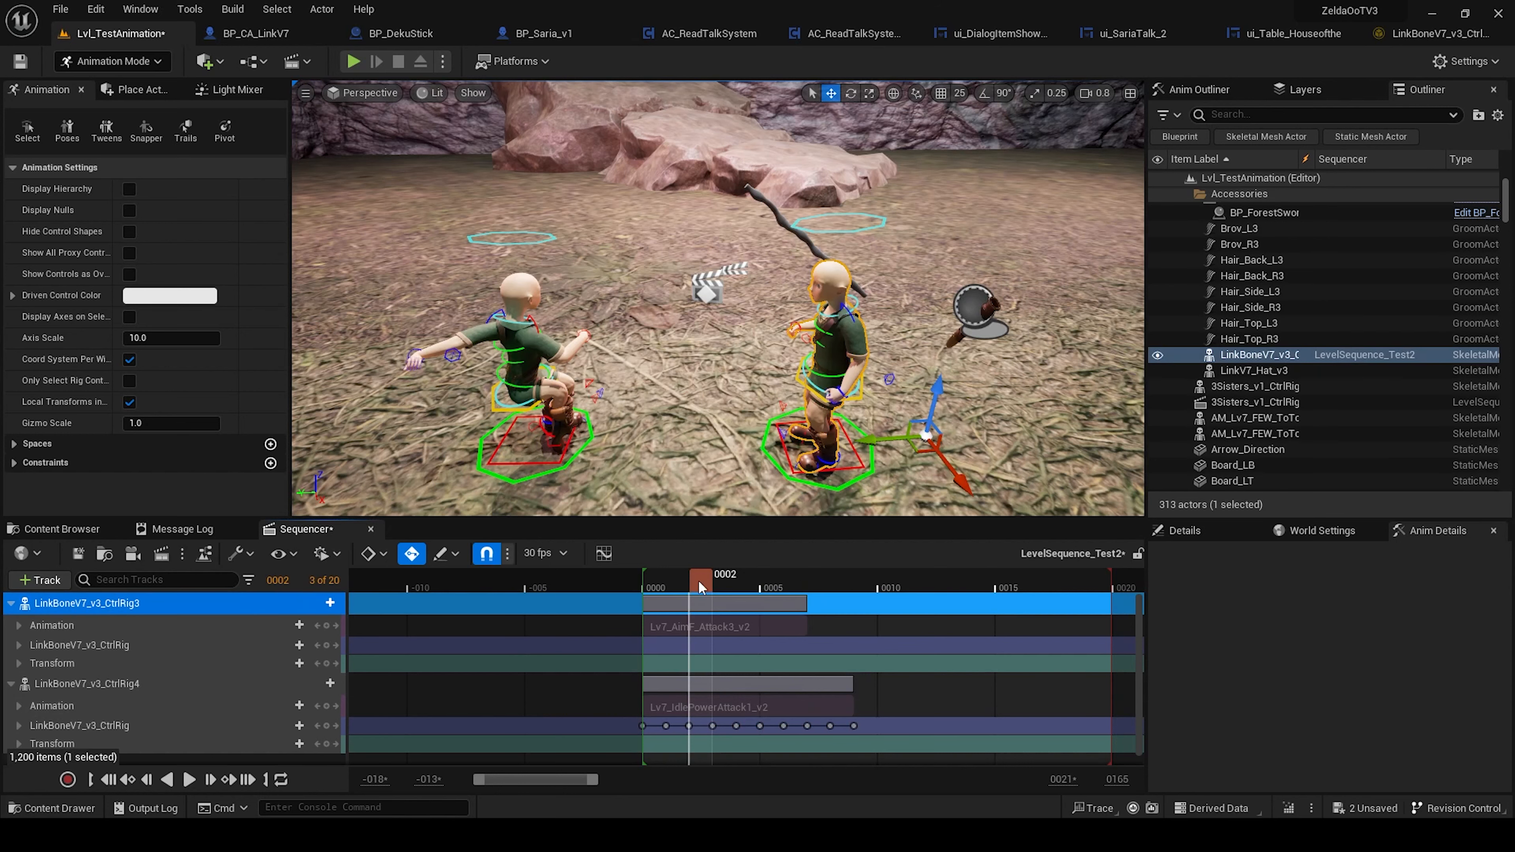
drag(721, 580, 901, 579)
click(19, 645)
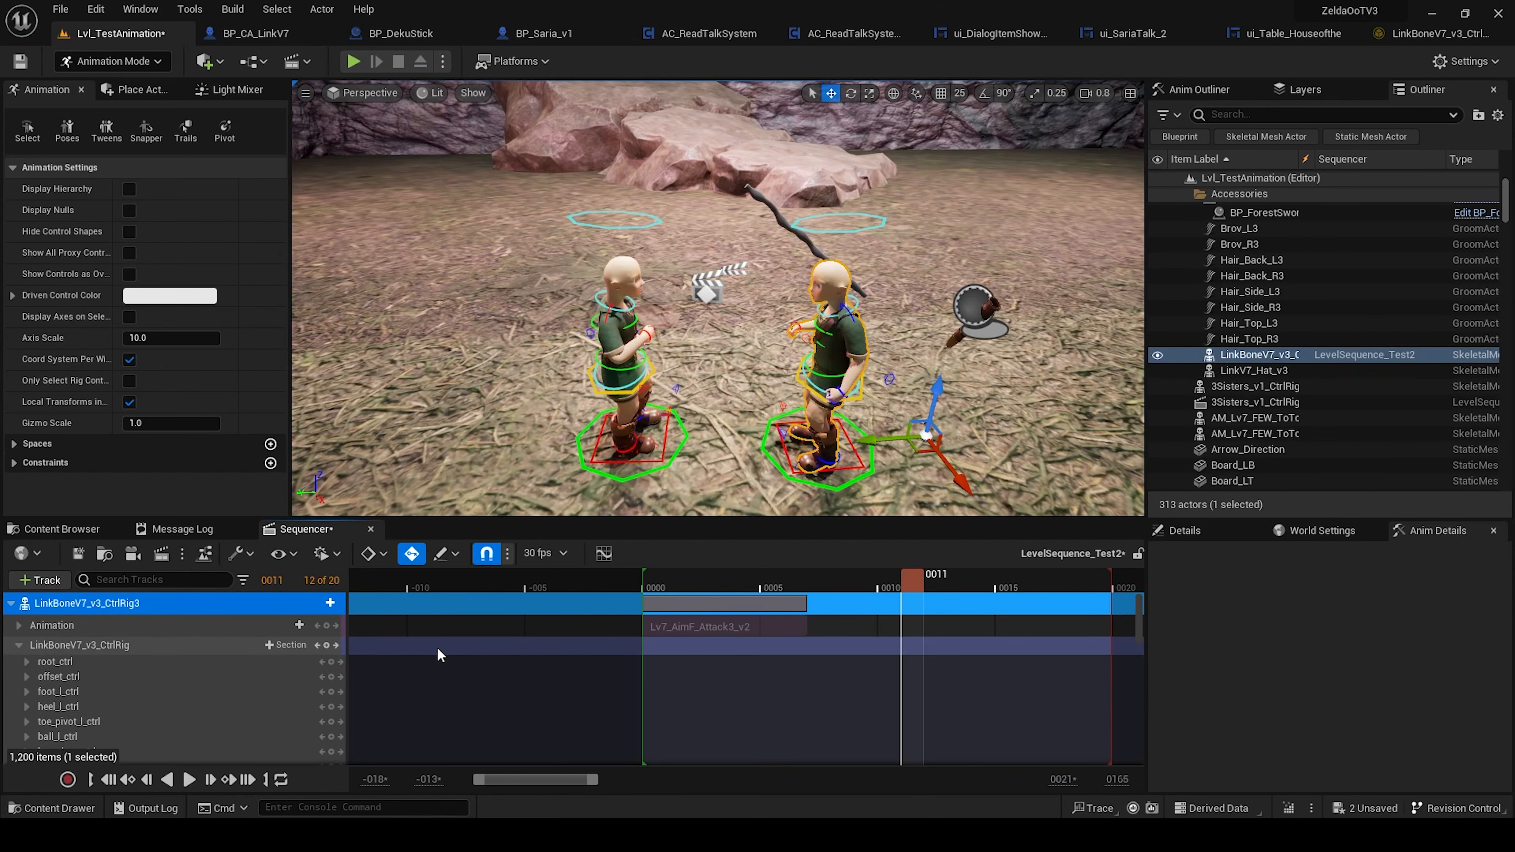
click(18, 645)
mouse_move(911, 579)
mouse_down()
mouse_move(696, 580)
mouse_move(914, 592)
mouse_up()
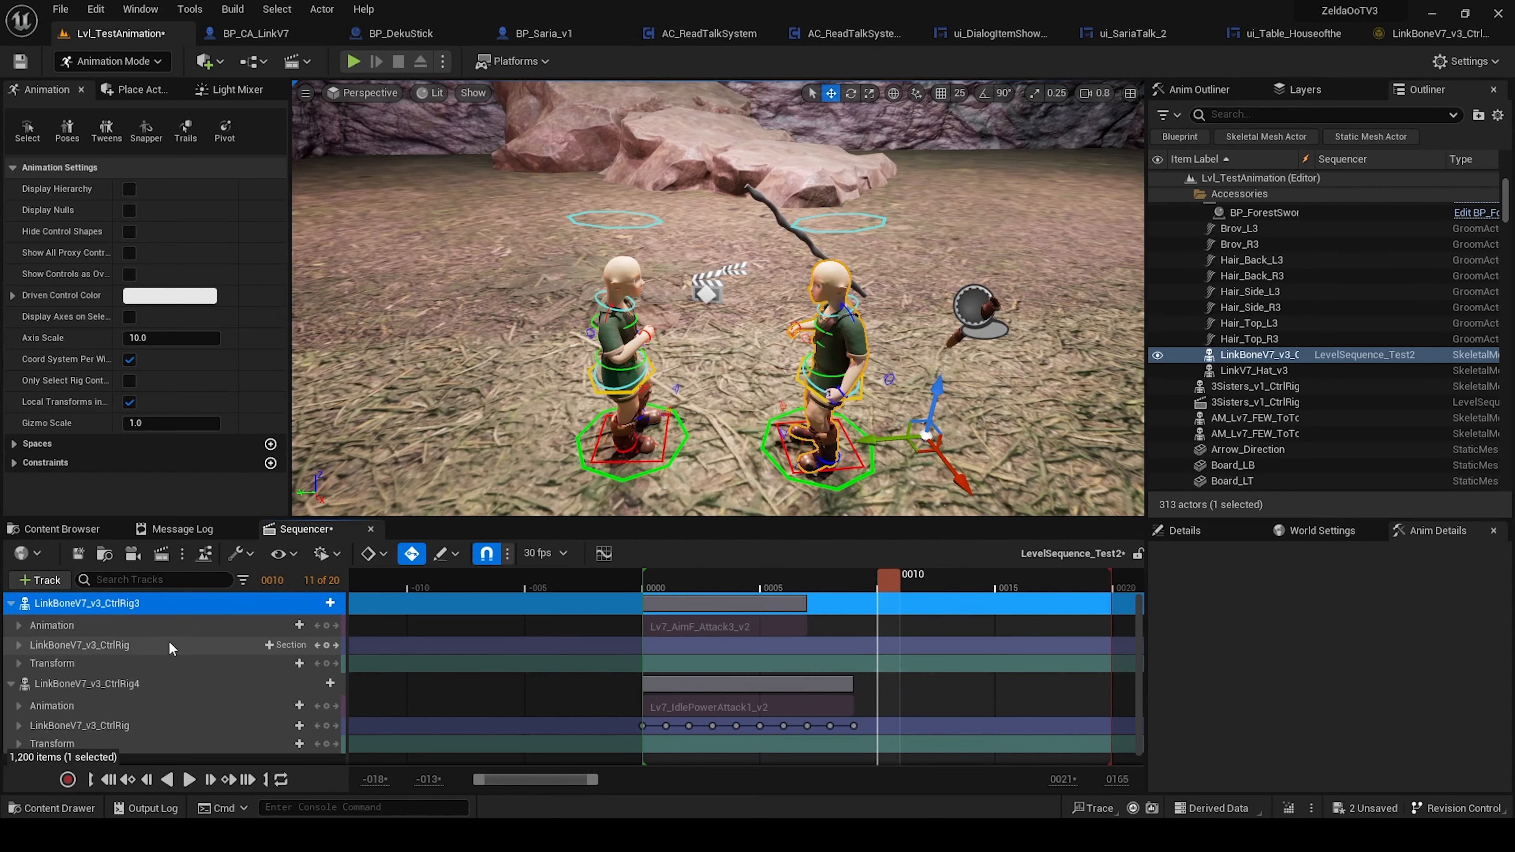
click(444, 631)
click(1066, 646)
key(ctrl+v)
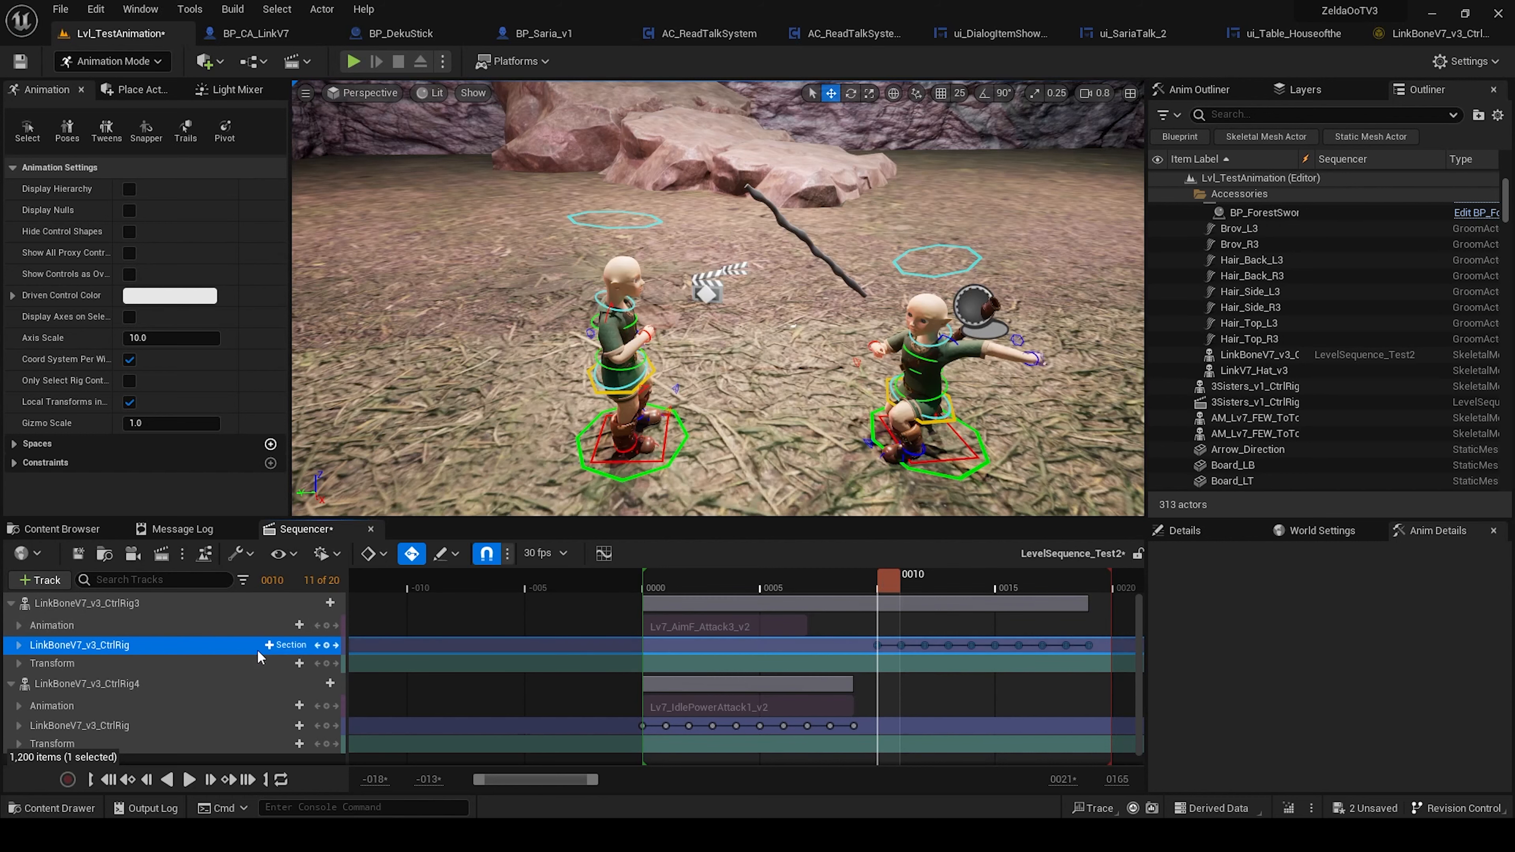
drag(895, 572, 668, 608)
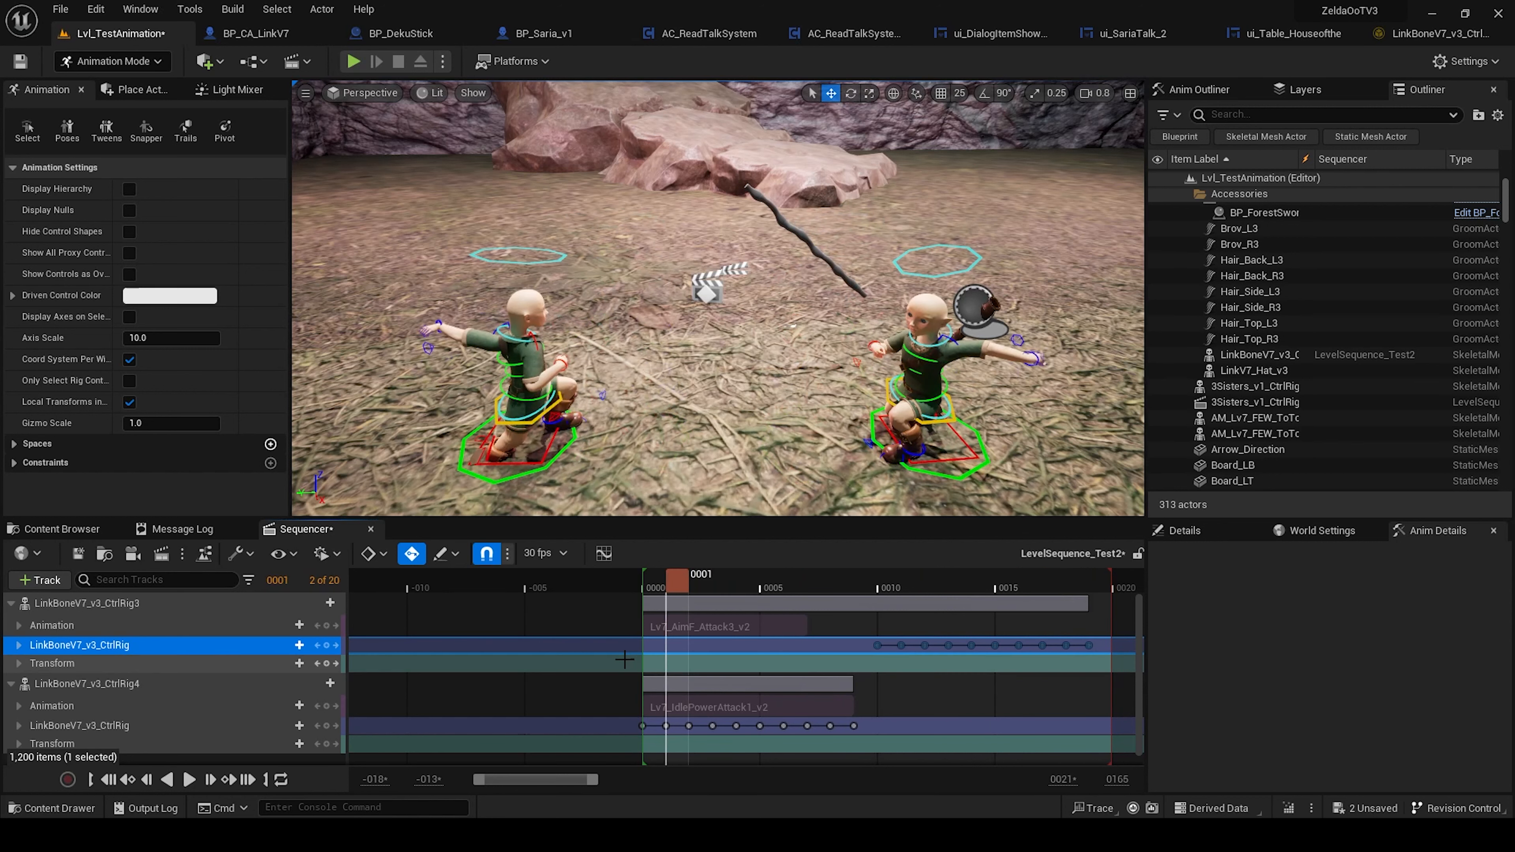
Step: Delete the Lv7_AimF_Attack3_v2 section and the pasted control rig keys from LinkBoneV7_v3_CtrlRig3
click(786, 626)
key(Delete)
drag(845, 624, 1100, 648)
key(Delete)
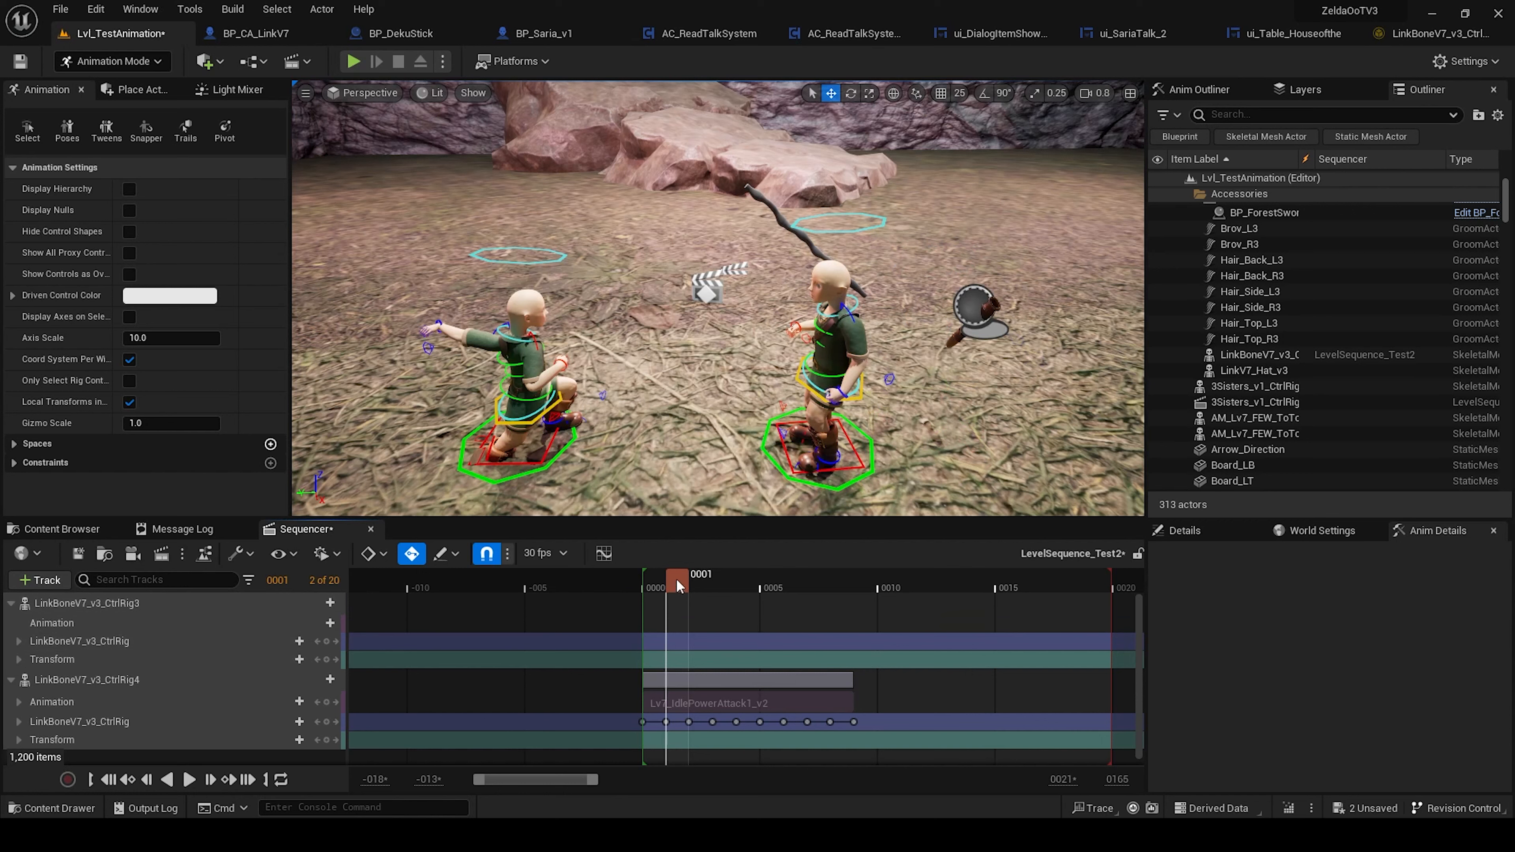
Step: Return the playhead to frame 0 and delete the control rig track from LinkBoneV7_v3_CtrlRig3
drag(721, 592, 669, 619)
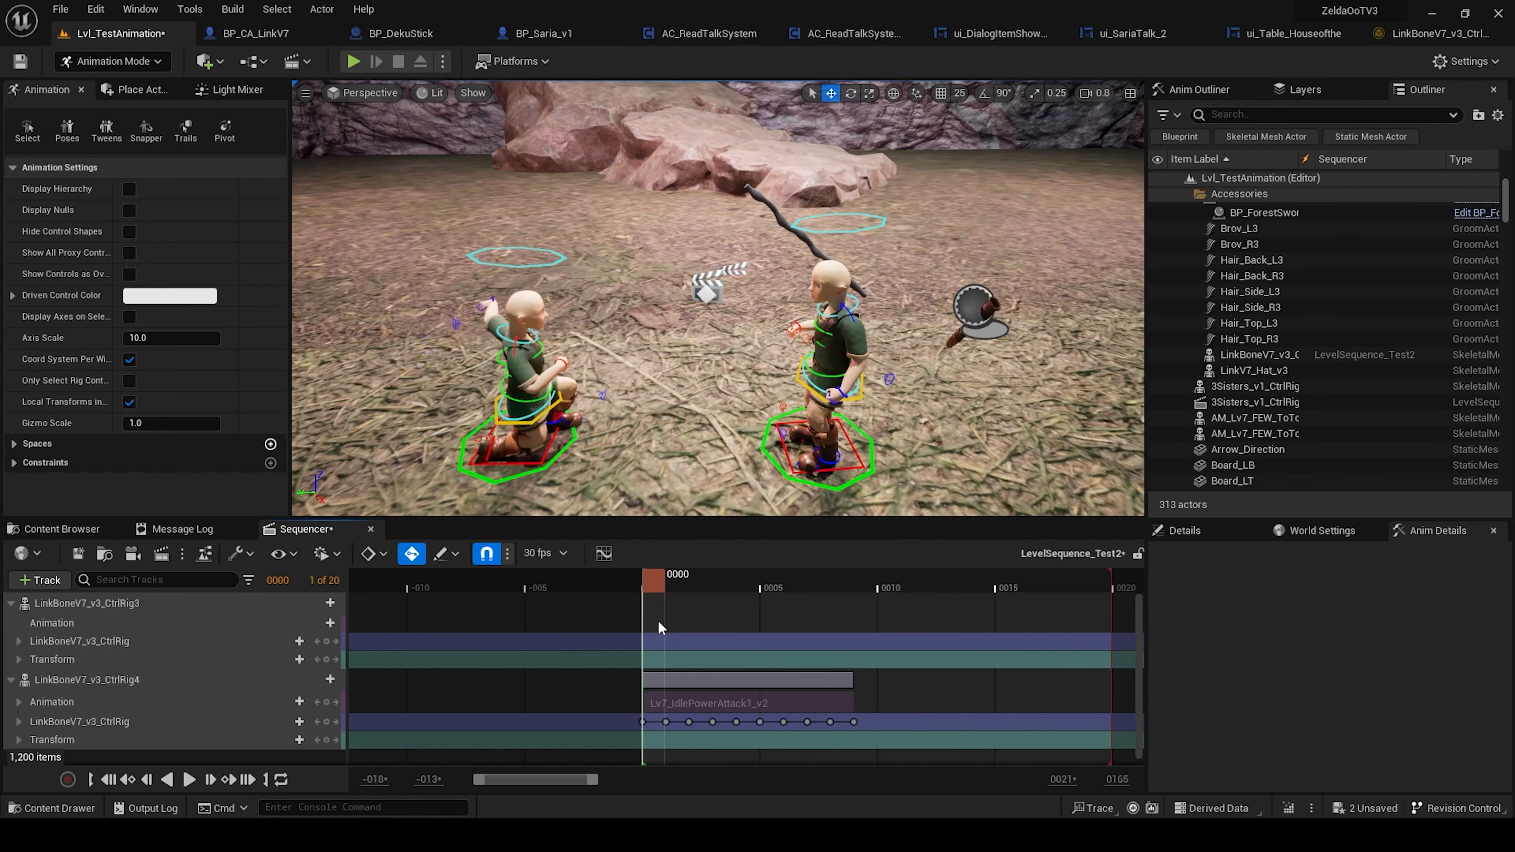
click(100, 642)
key(Delete)
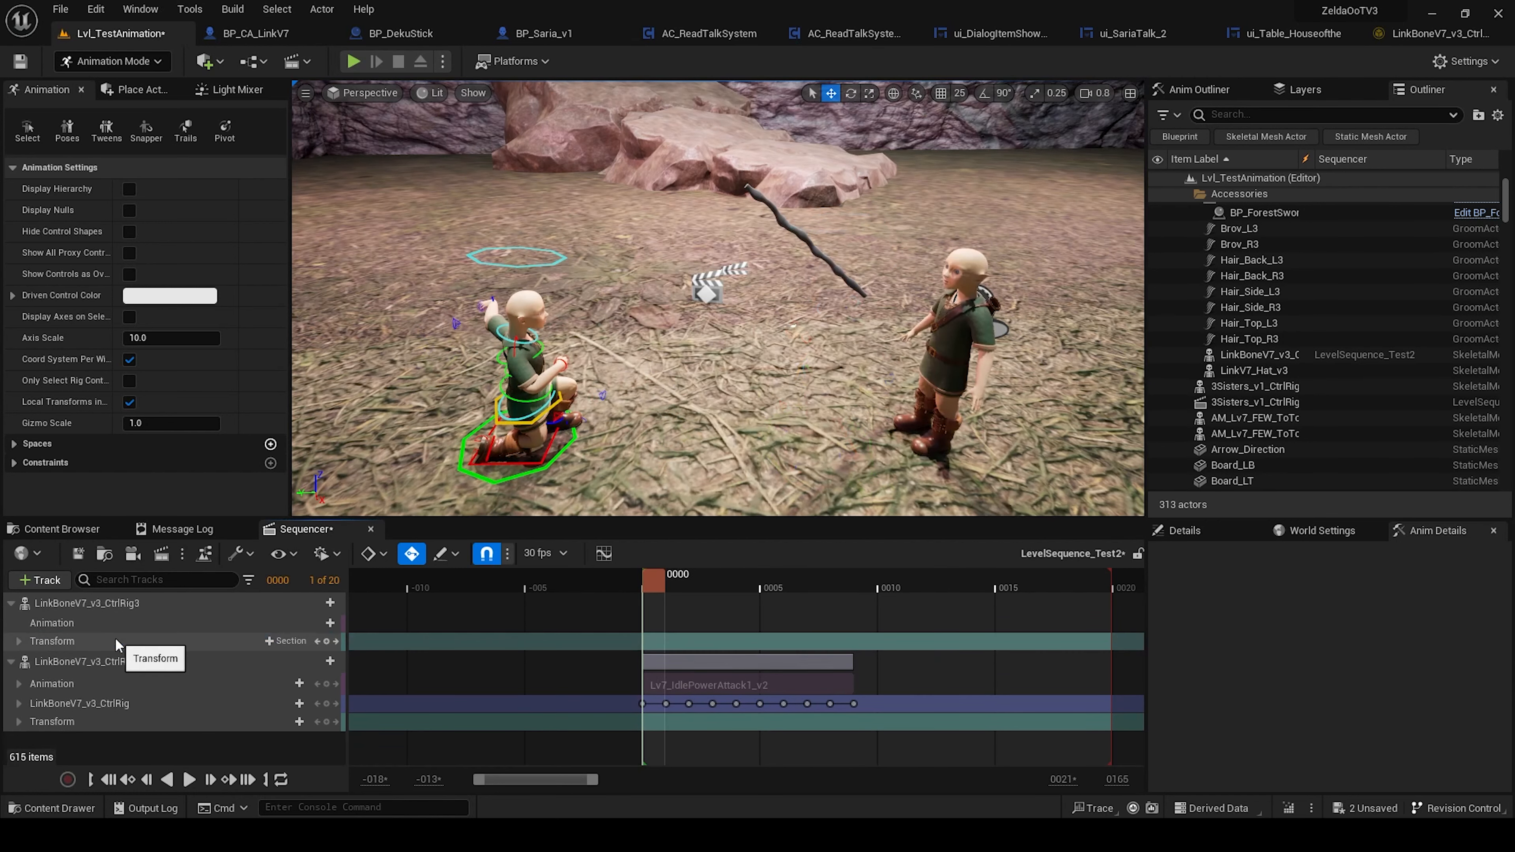
Step: Try the Lv7_Aim_SwordSideAttack1_CBD animation on LinkBoneV7_v3_CtrlRig3, scrub to frame 1, and delete its section
click(195, 604)
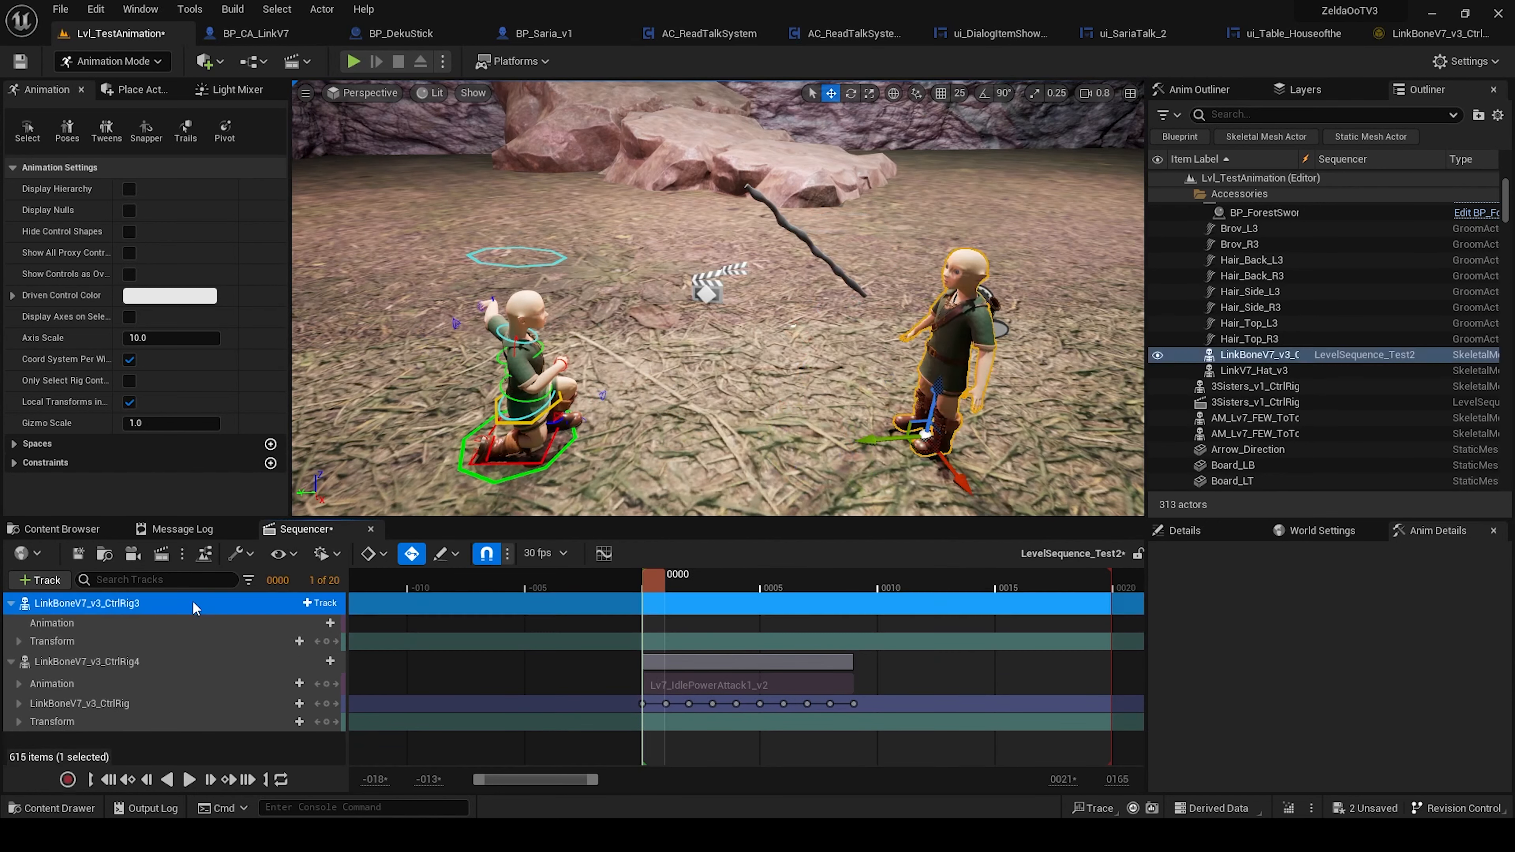
click(192, 630)
click(311, 623)
scroll(465, 524, down, 5)
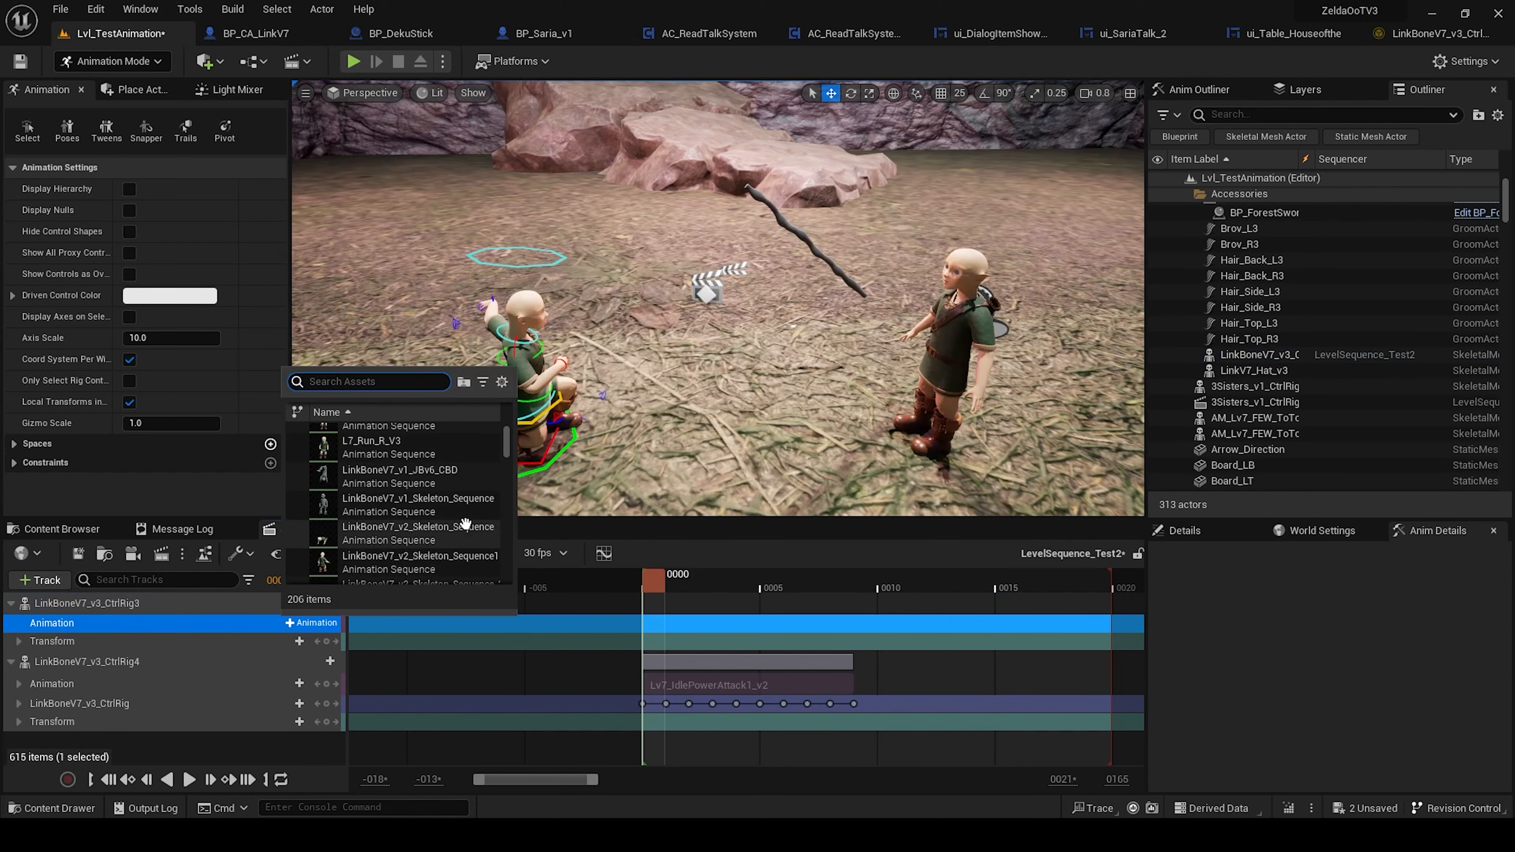
text(attack)
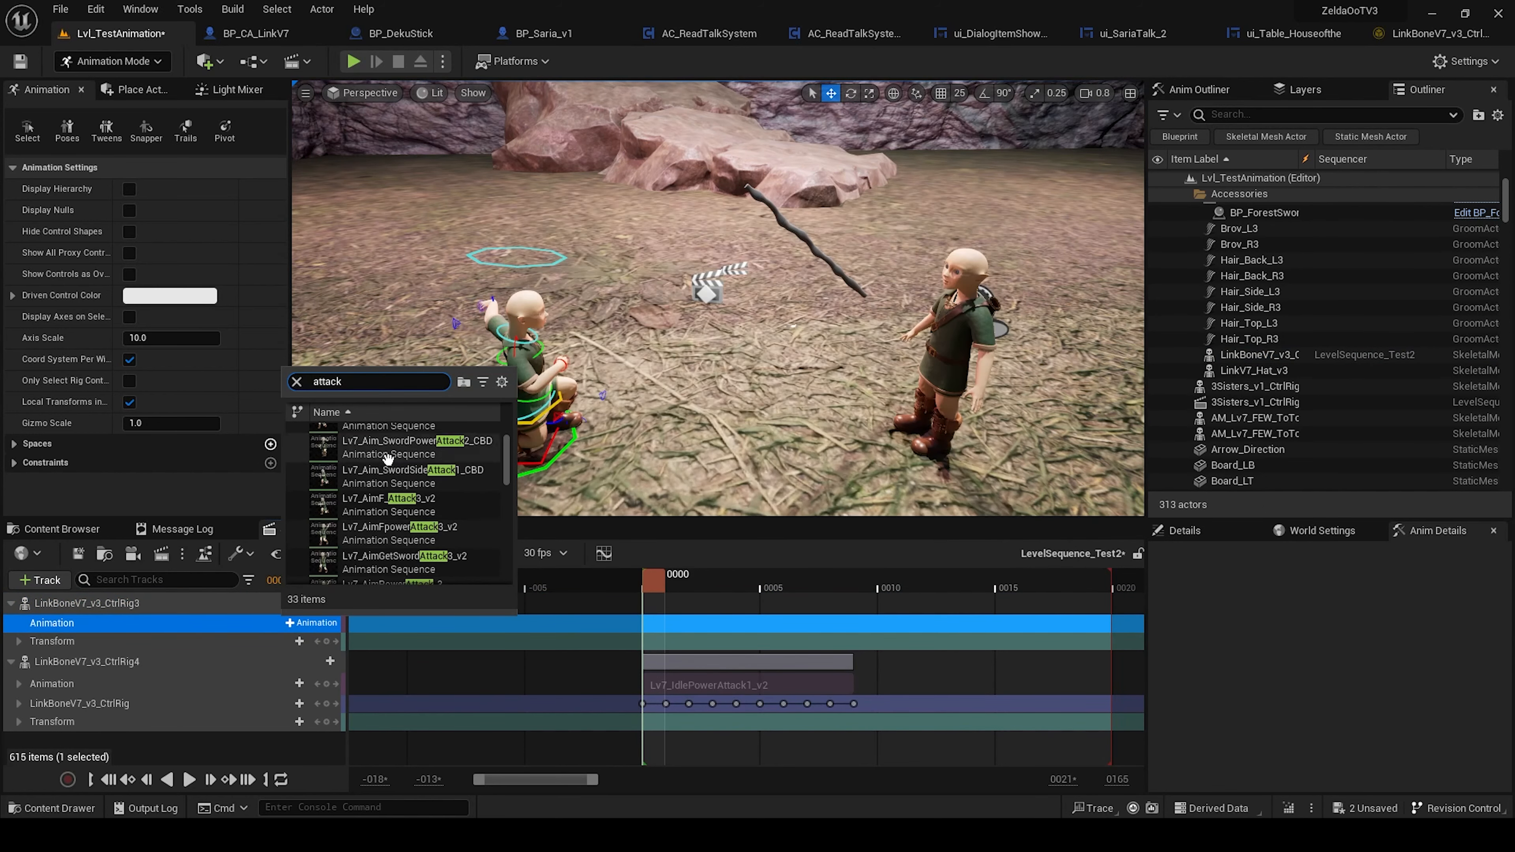
click(405, 478)
mouse_move(652, 583)
mouse_down()
mouse_move(827, 590)
mouse_move(677, 591)
mouse_up()
click(769, 628)
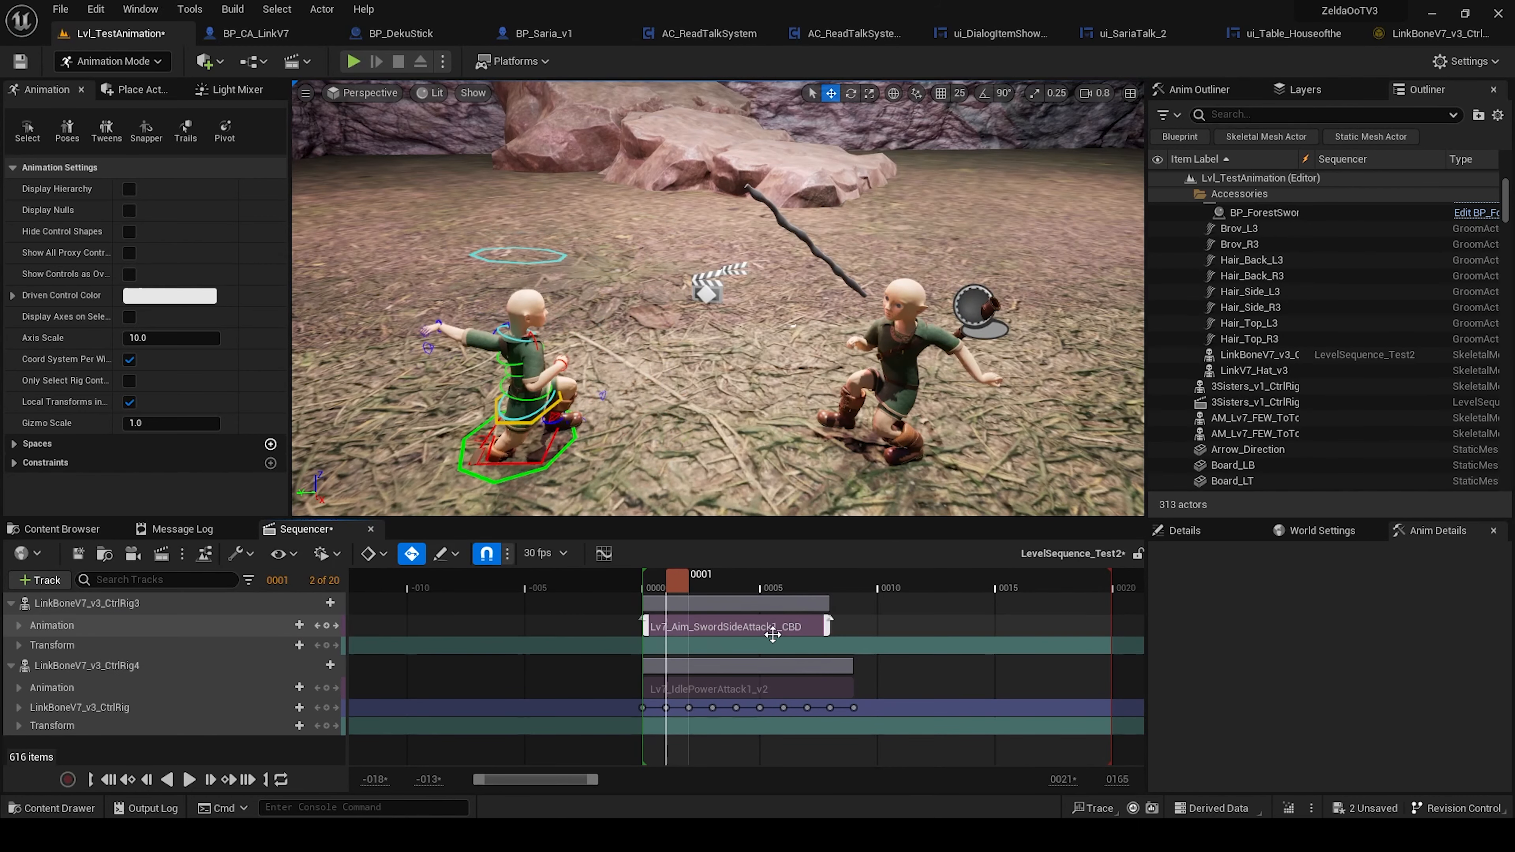
key(Delete)
Step: Try the Lv7_AimF_Attack3_v2 animation on LinkBoneV7_v3_CtrlRig3, scrub to frame 2, and delete its section
click(306, 623)
text(atatck)
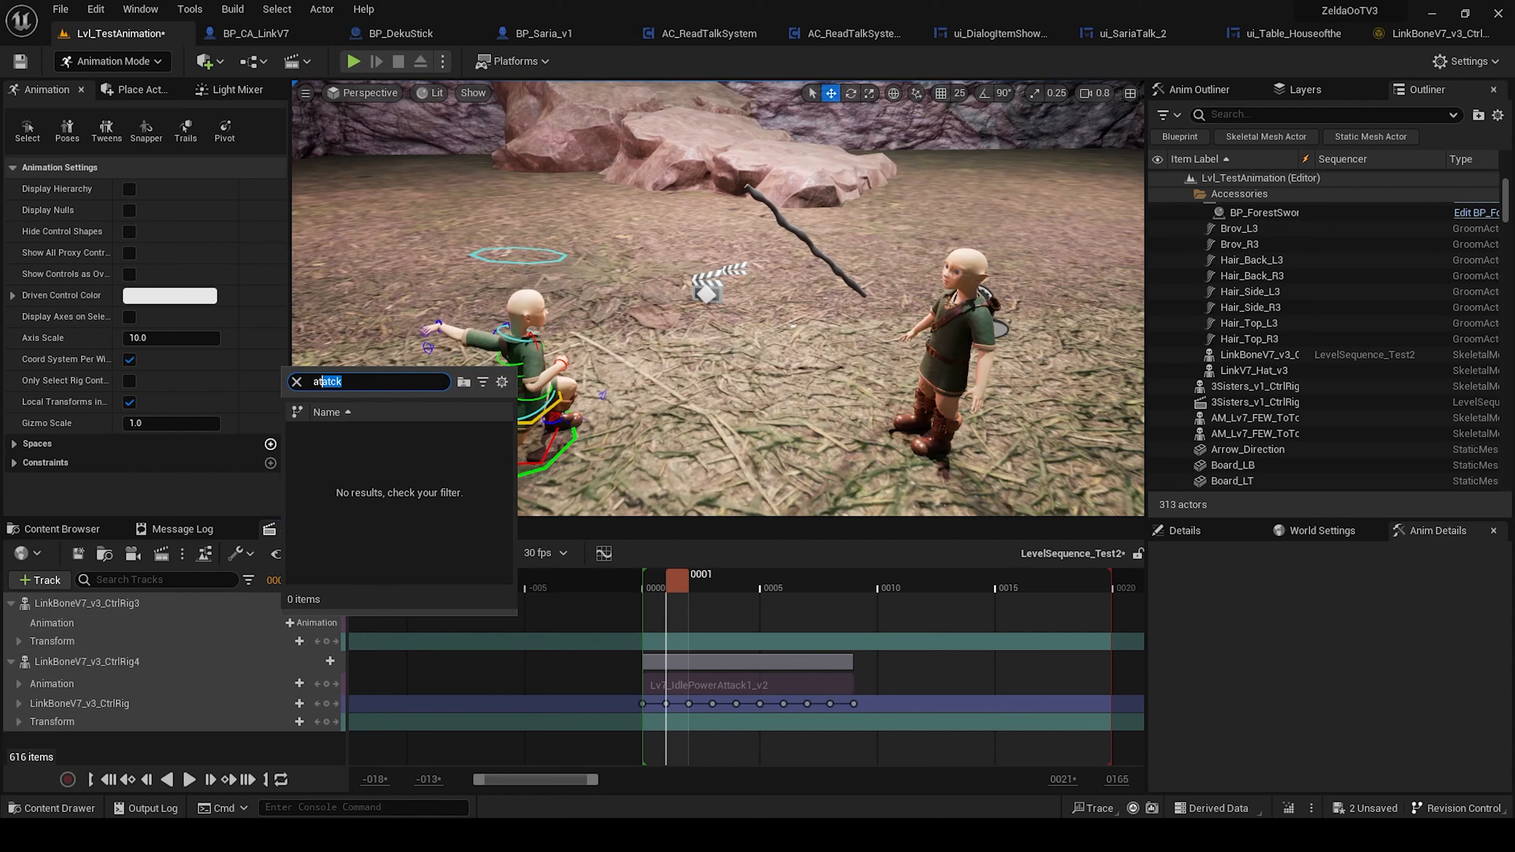
text(ttack)
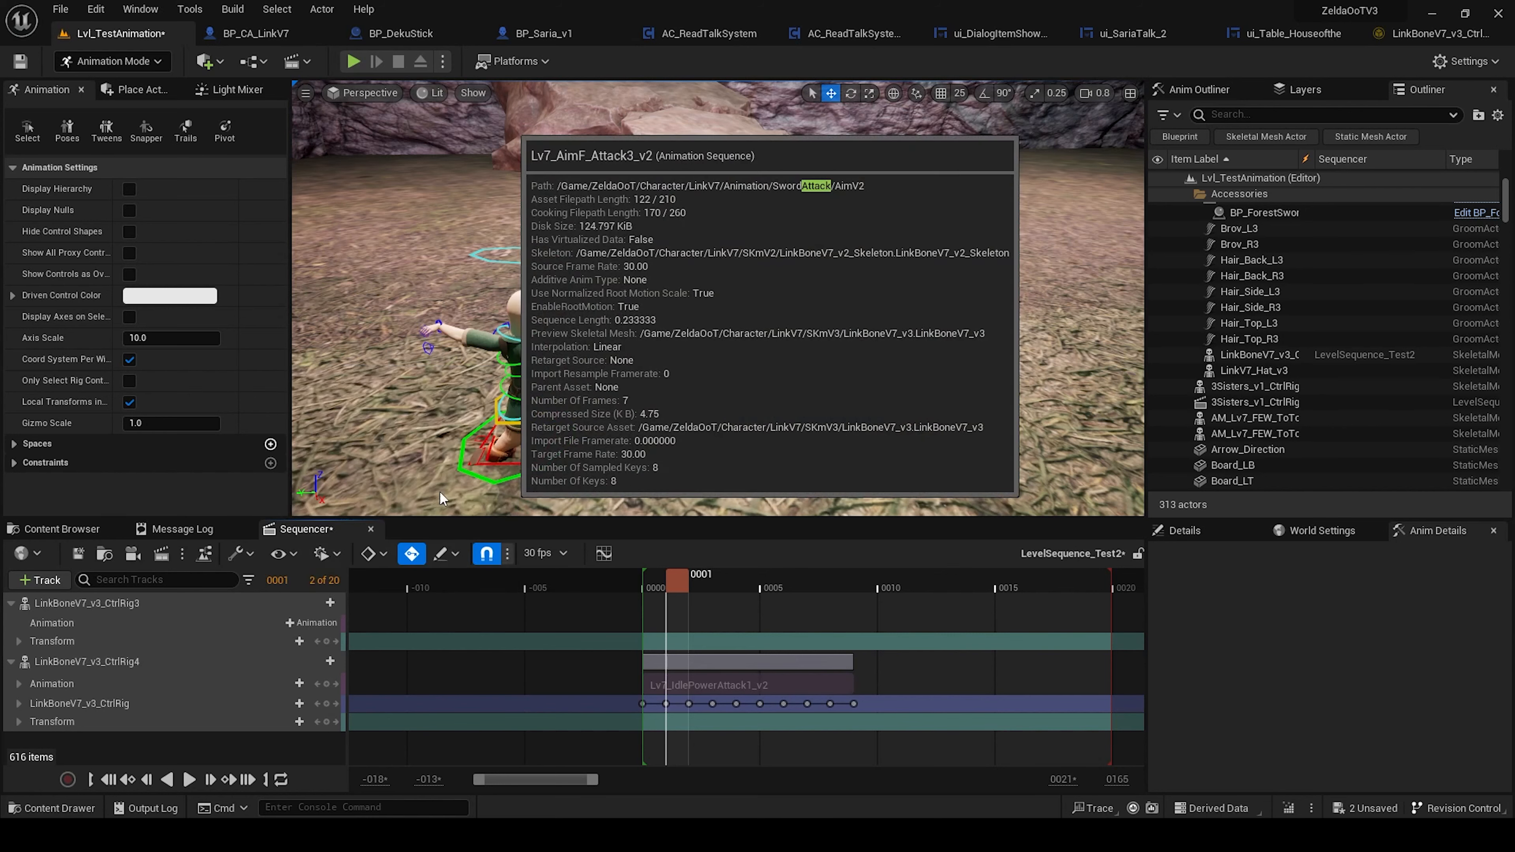
click(438, 490)
mouse_move(681, 583)
mouse_down()
mouse_move(844, 587)
mouse_move(702, 582)
mouse_up()
click(752, 627)
key(Delete)
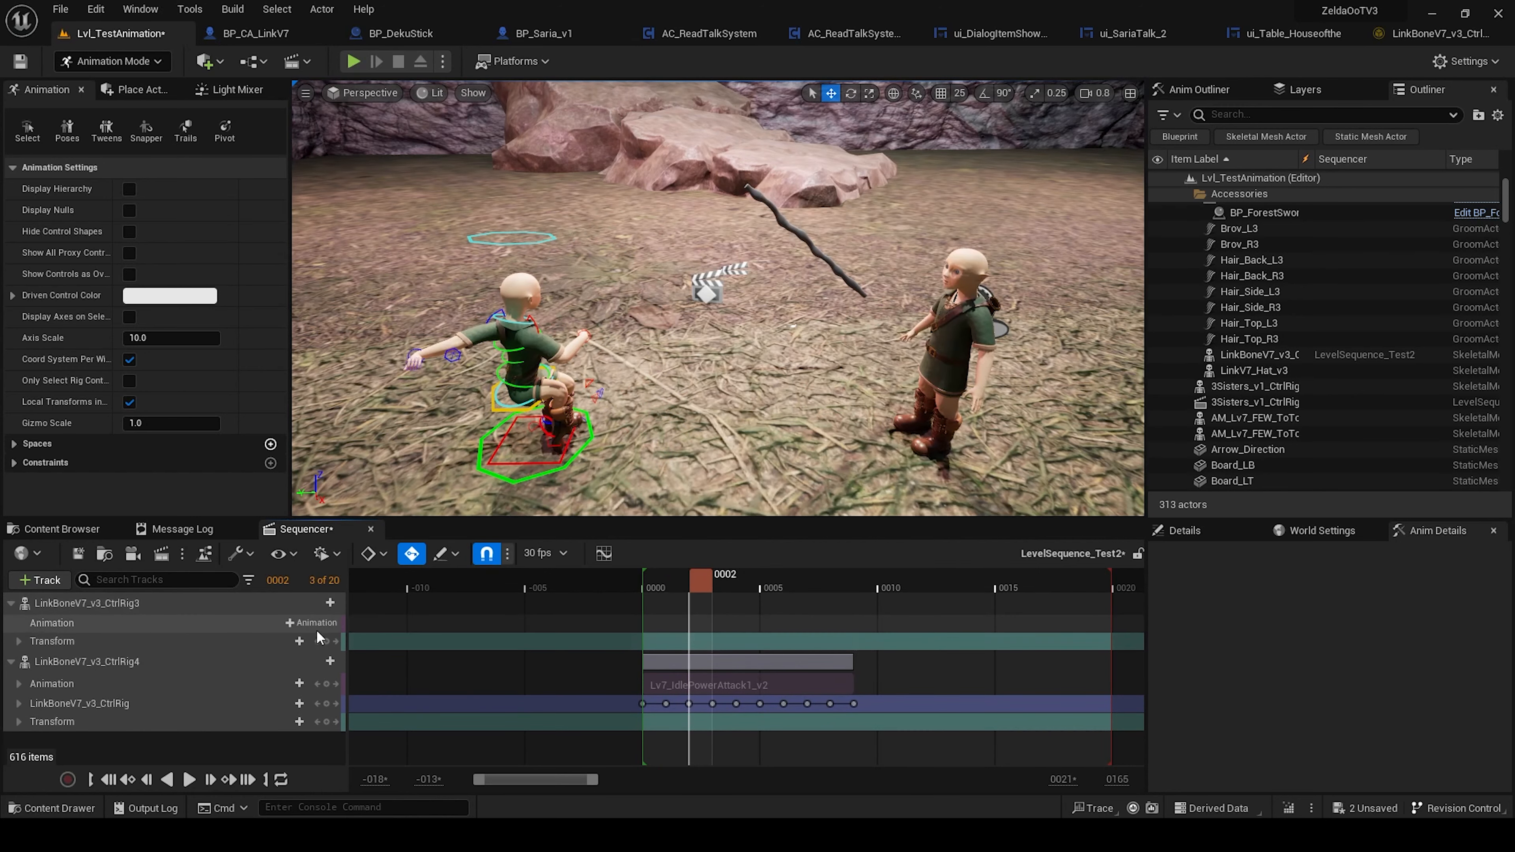
Step: Add the Lv7_IdleGetSwordAttack1_v2 animation to LinkBoneV7_v3_CtrlRig3 starting at frame 0, and extend the playback range to its end
click(313, 623)
scroll(415, 544, down, 2)
scroll(415, 545, down, 2)
click(415, 540)
drag(740, 577, 1058, 612)
right_drag(872, 634, 752, 636)
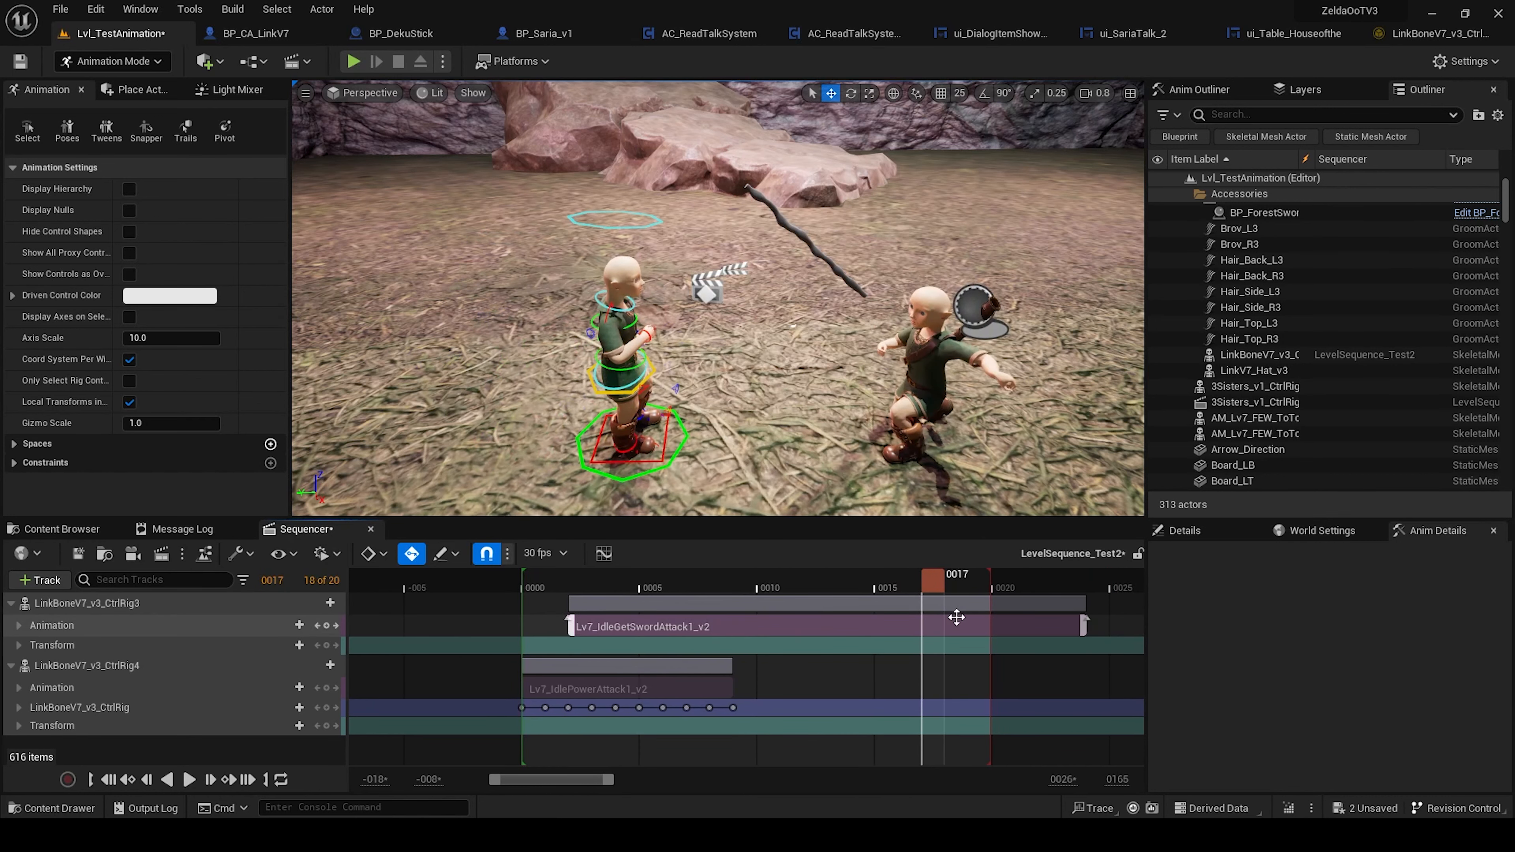
drag(956, 618, 910, 619)
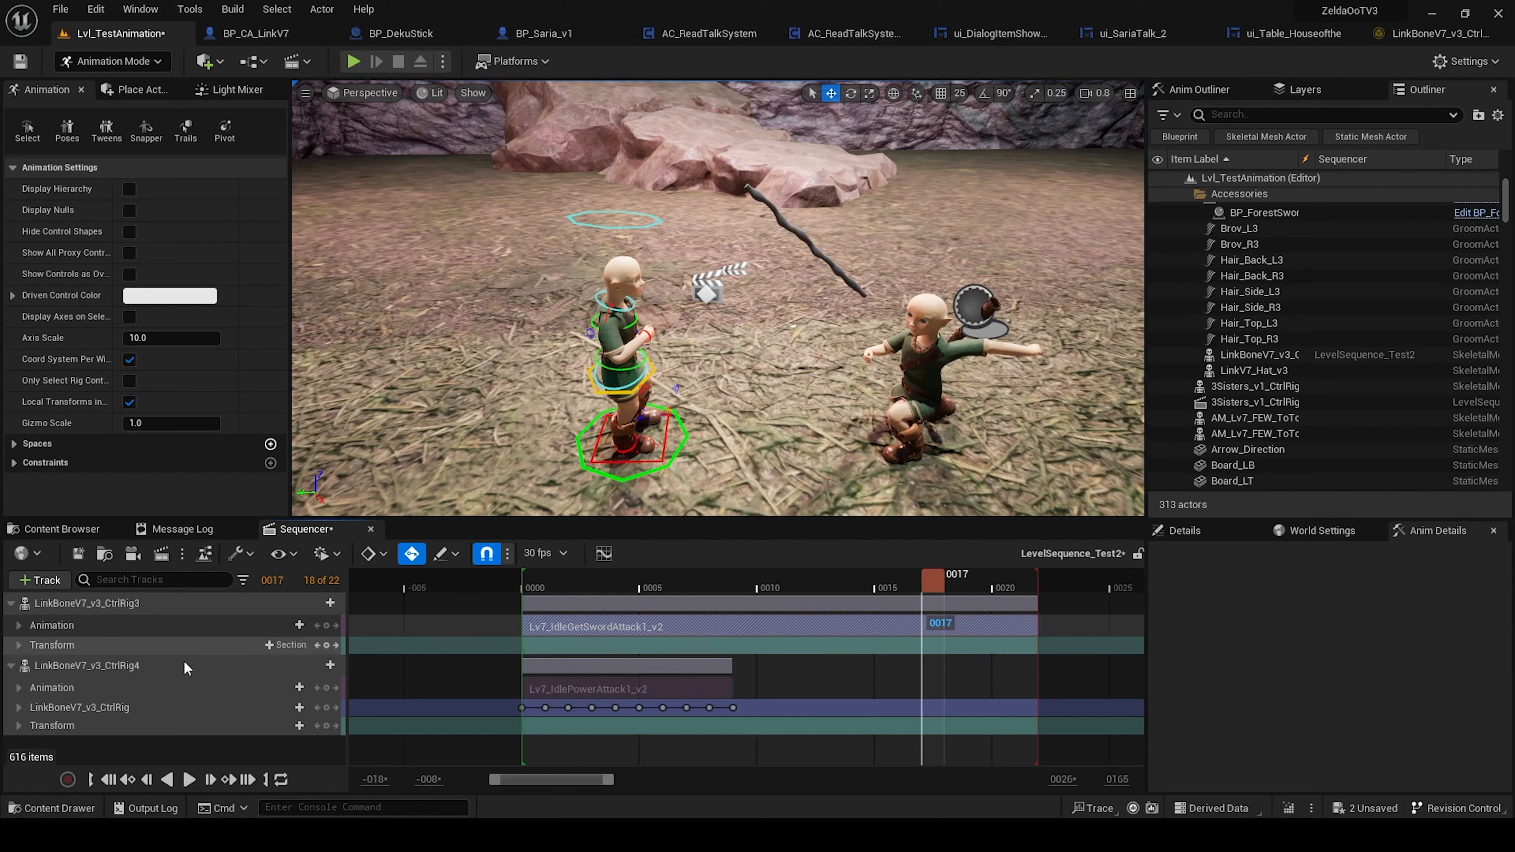
Step: Bake LinkBoneV7_v3_CtrlRig3's animation to the LinkBoneV7_v3_CtrlRig control rig without reducing keys
right_click(172, 602)
mouse_move(275, 263)
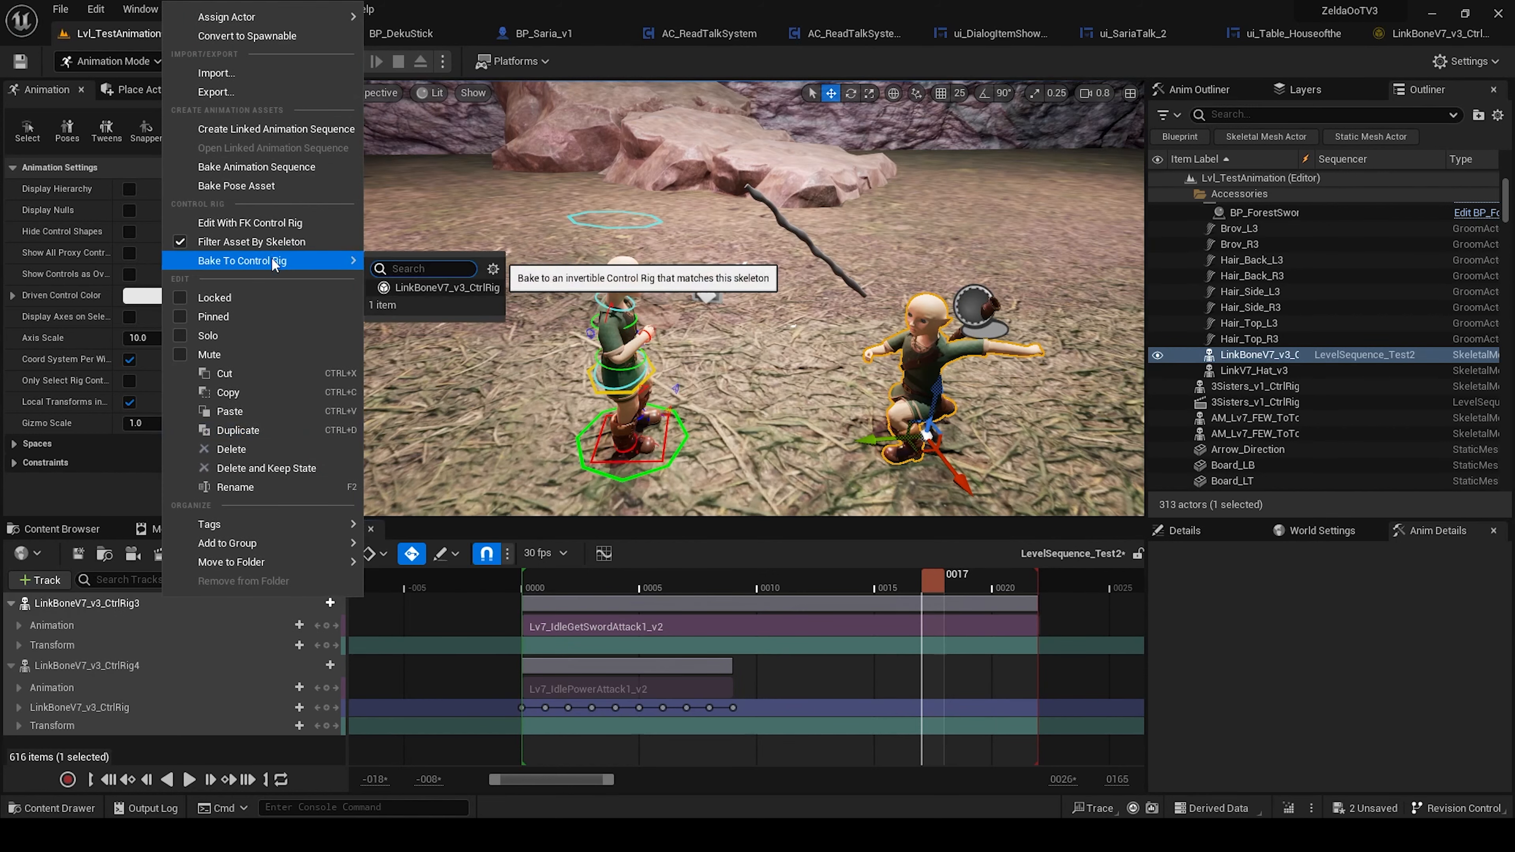
click(455, 290)
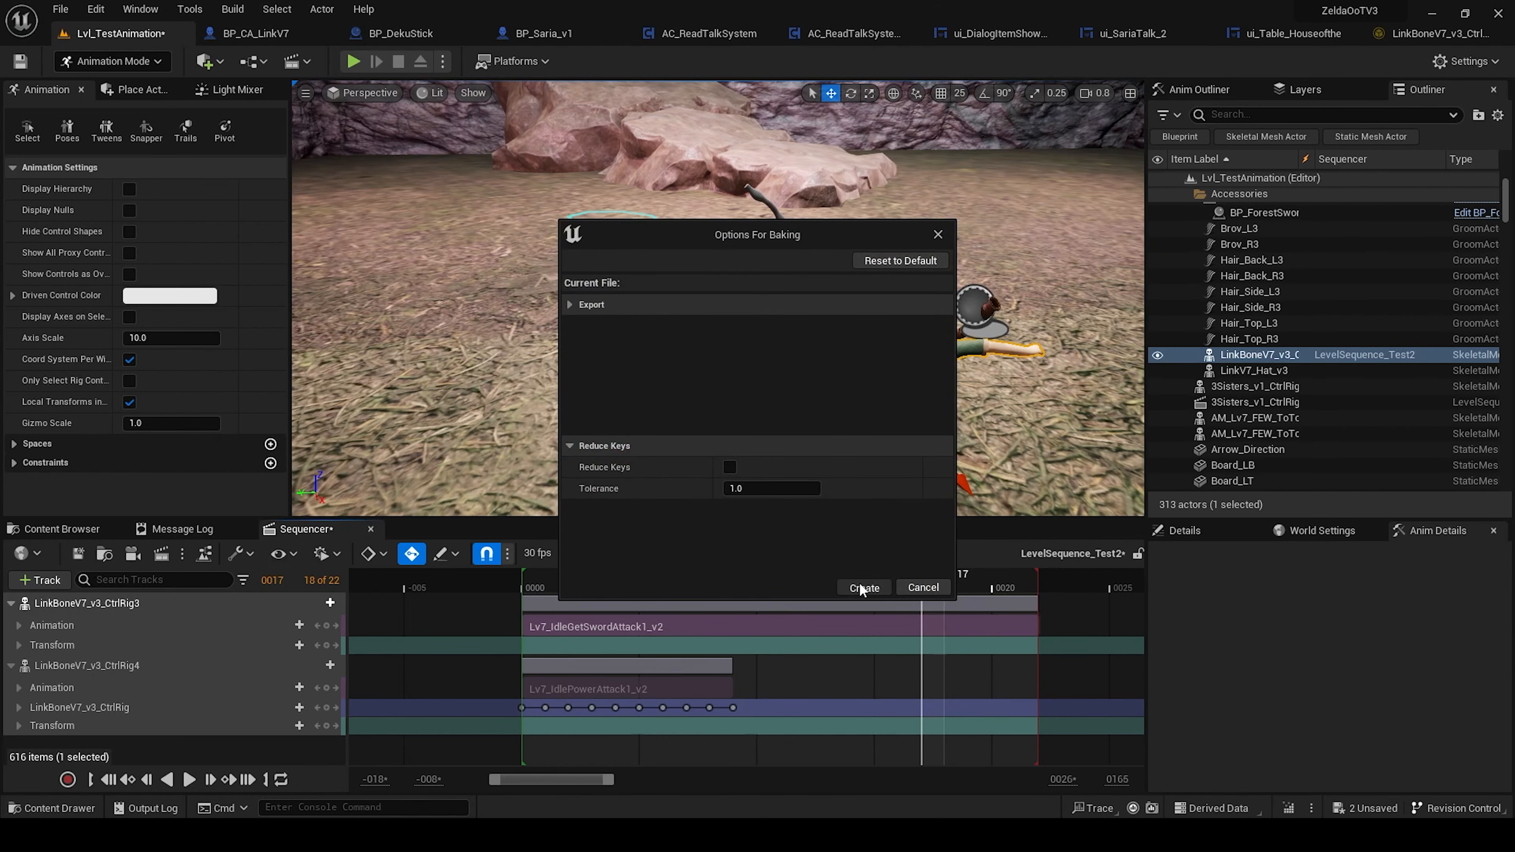
click(863, 588)
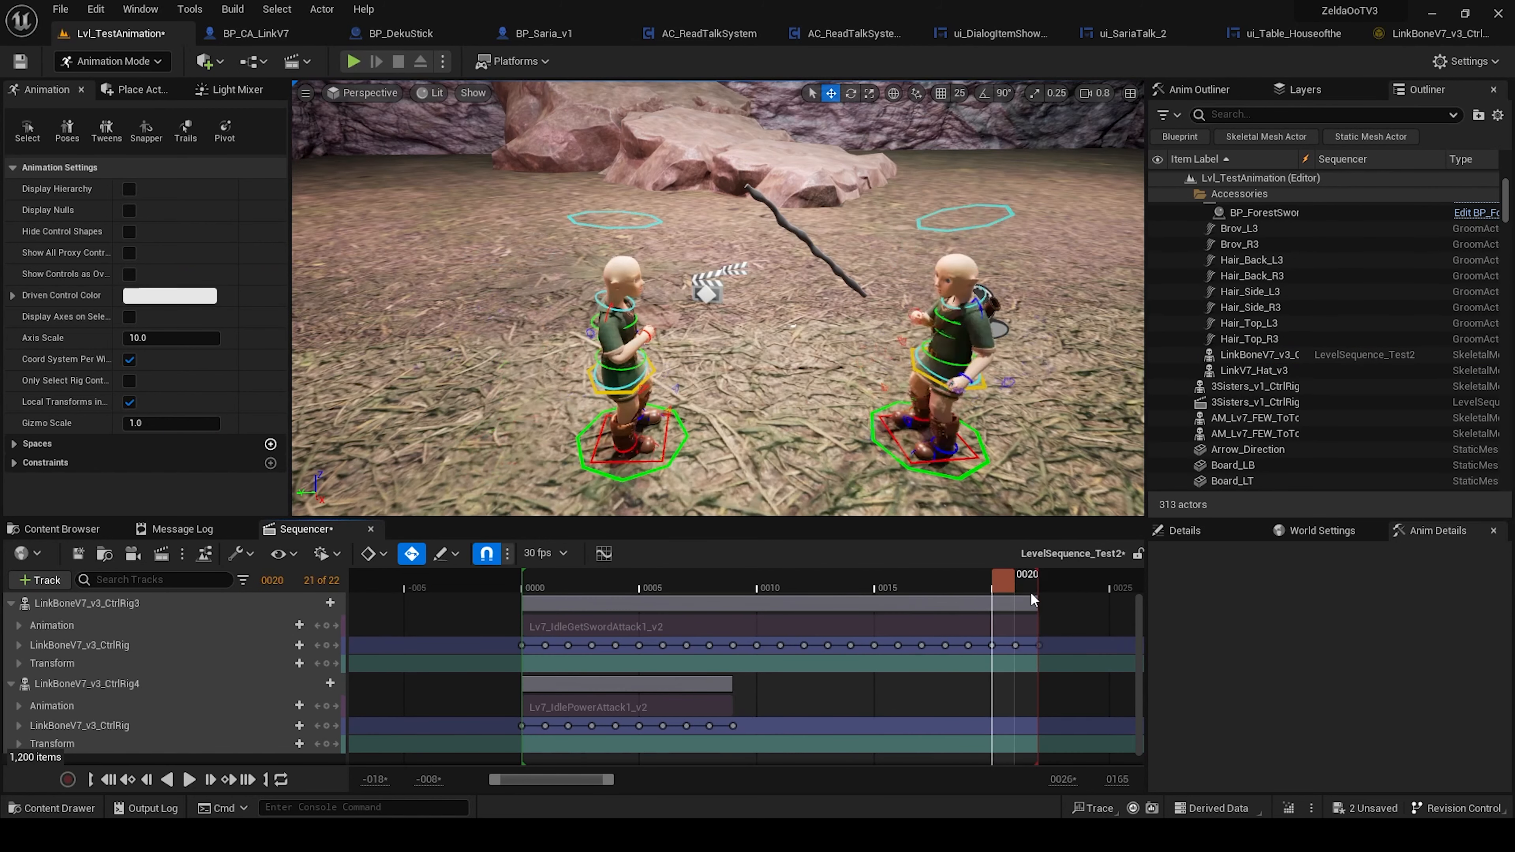
Step: Extend the playback range to frame 35 and copy all baked control rig keys of LinkBoneV7_v3_CtrlRig4
scroll(909, 700, down, 2)
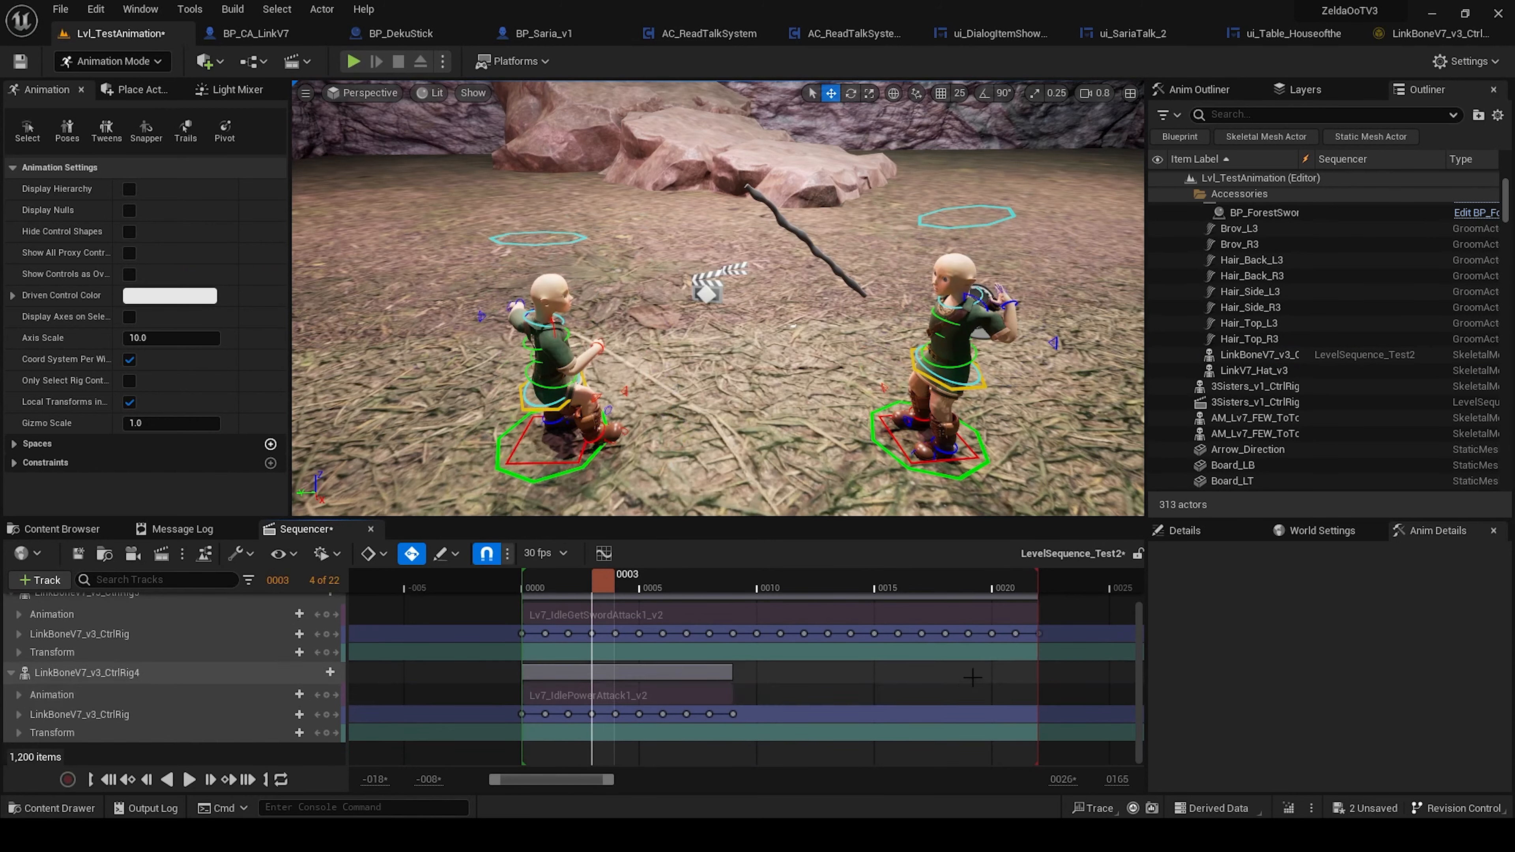
right_drag(832, 659, 652, 651)
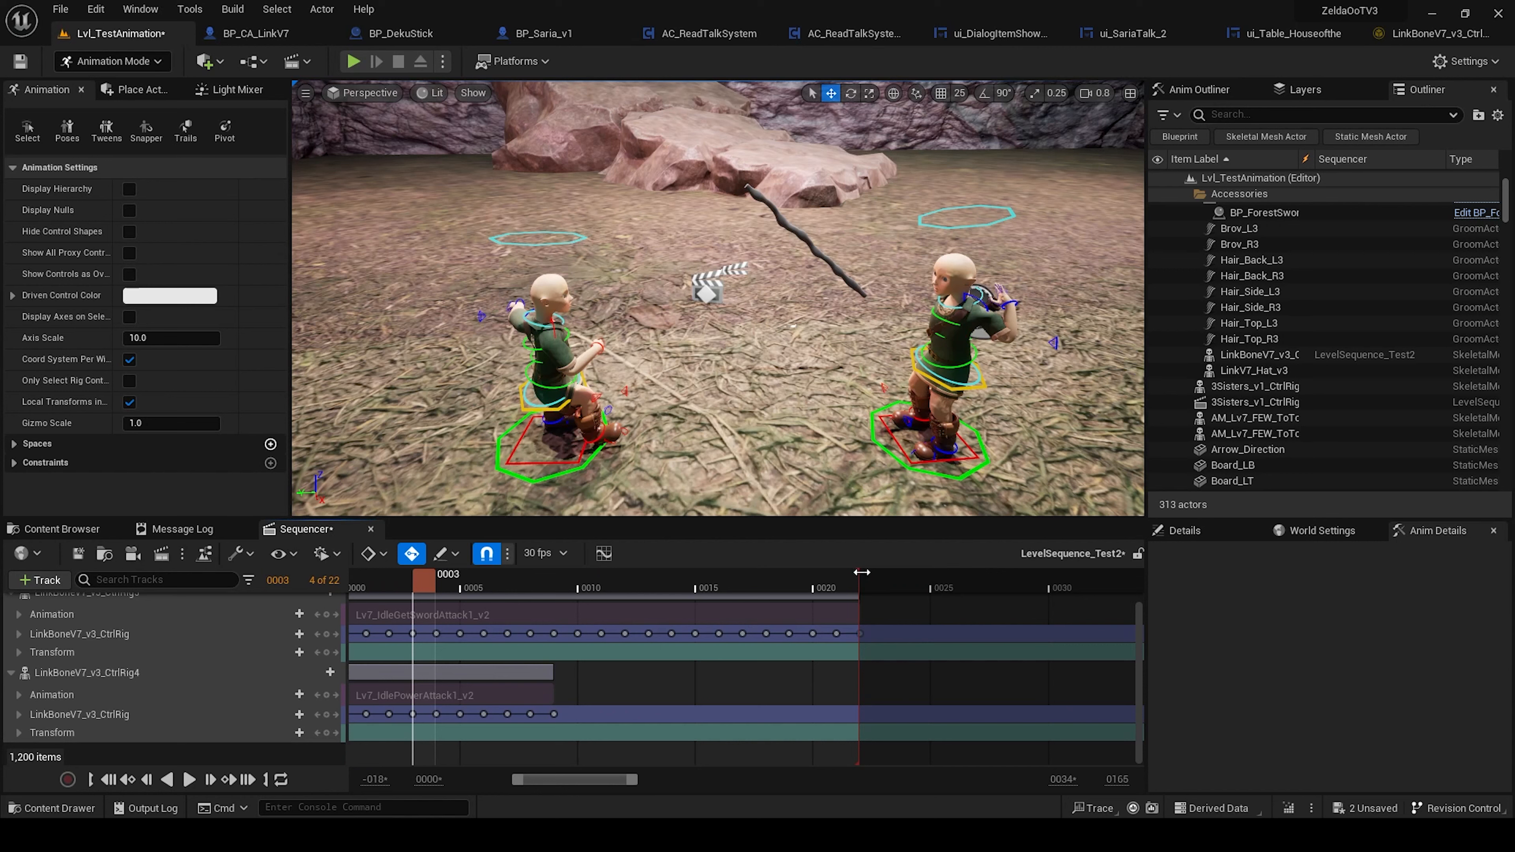
drag(862, 573, 1142, 574)
right_drag(500, 716, 582, 725)
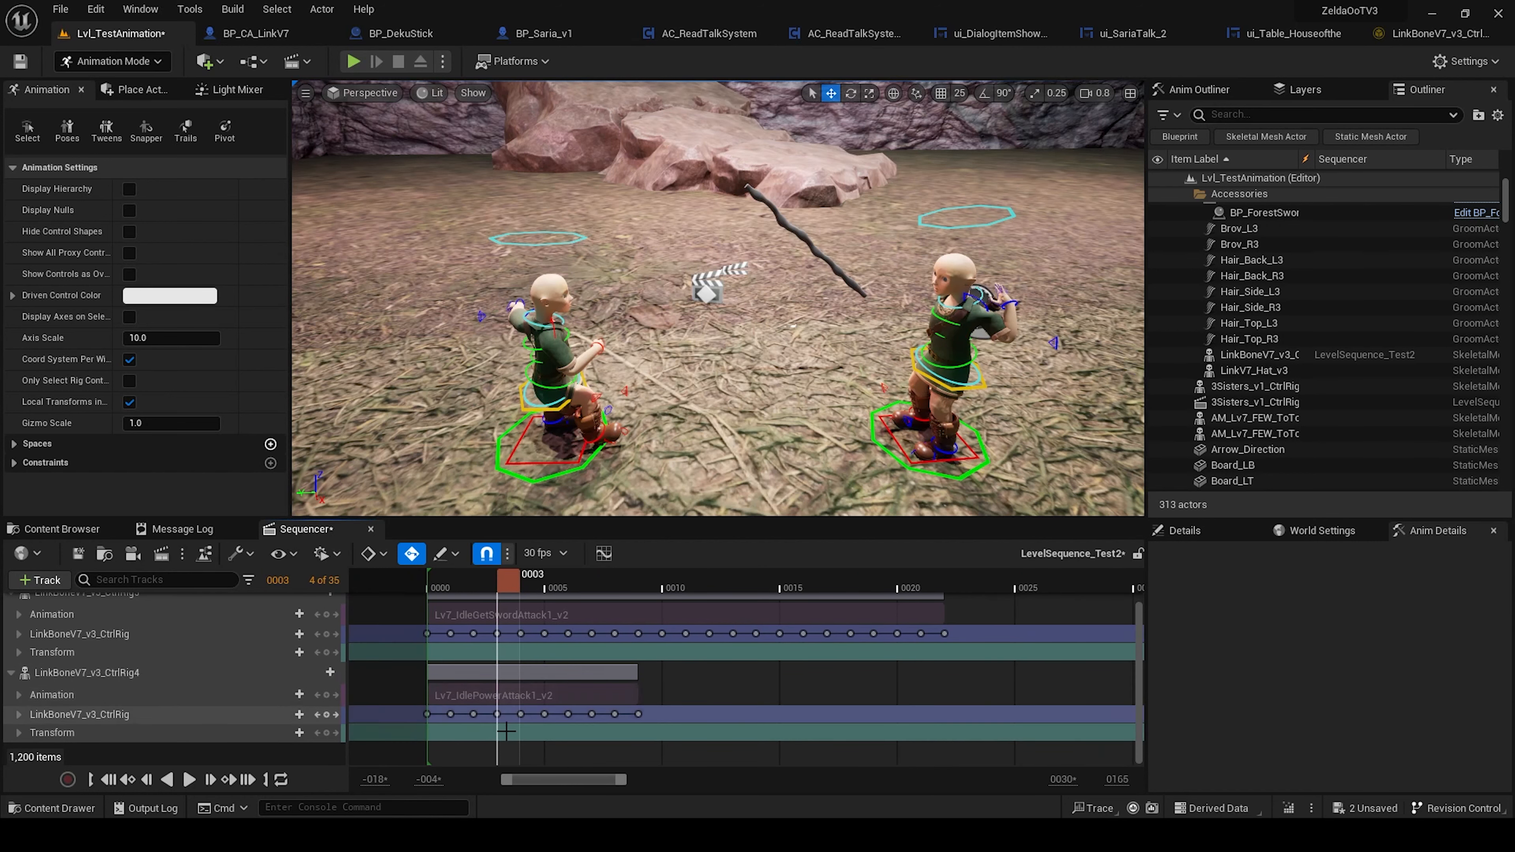
drag(375, 725, 692, 708)
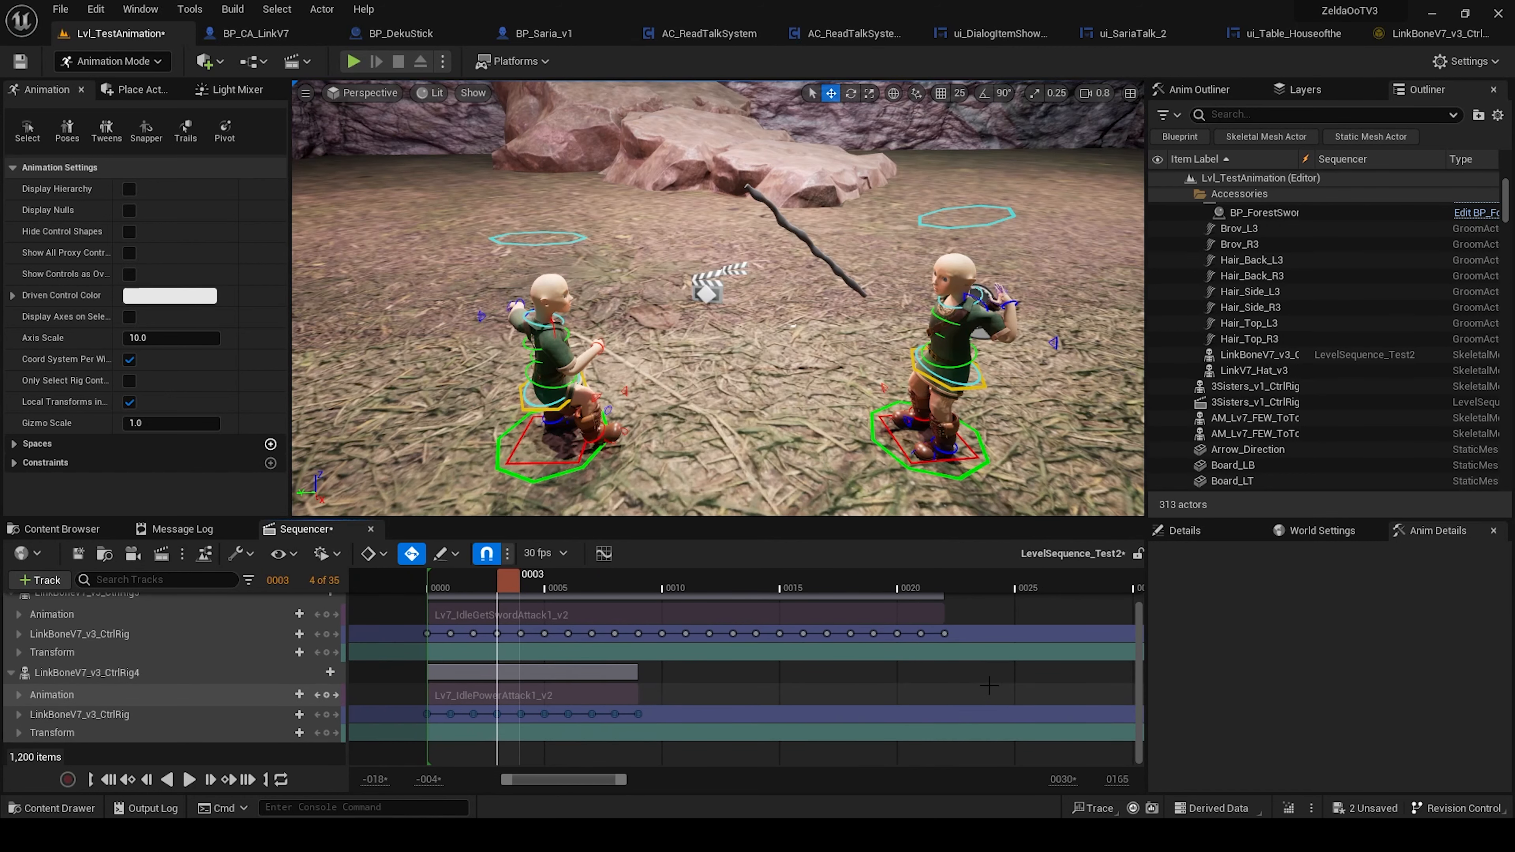
Step: Paste the copied keys into LinkBoneV7_v3_CtrlRig3's control rig track at frame 25 and scrub to frame 30 to preview the motion
right_drag(990, 686, 807, 694)
drag(824, 580, 838, 577)
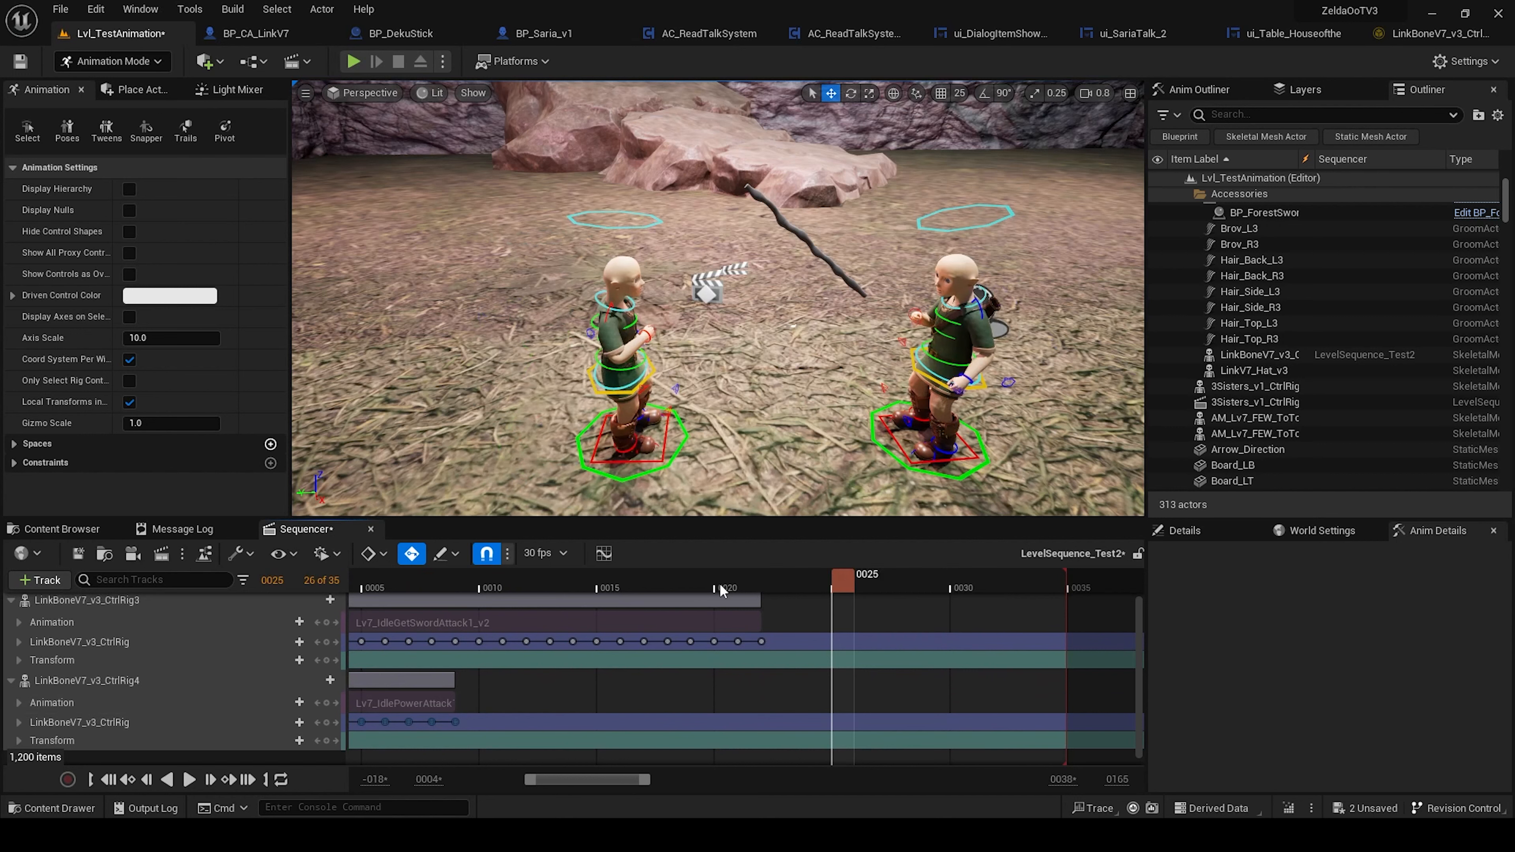
key(ctrl+v)
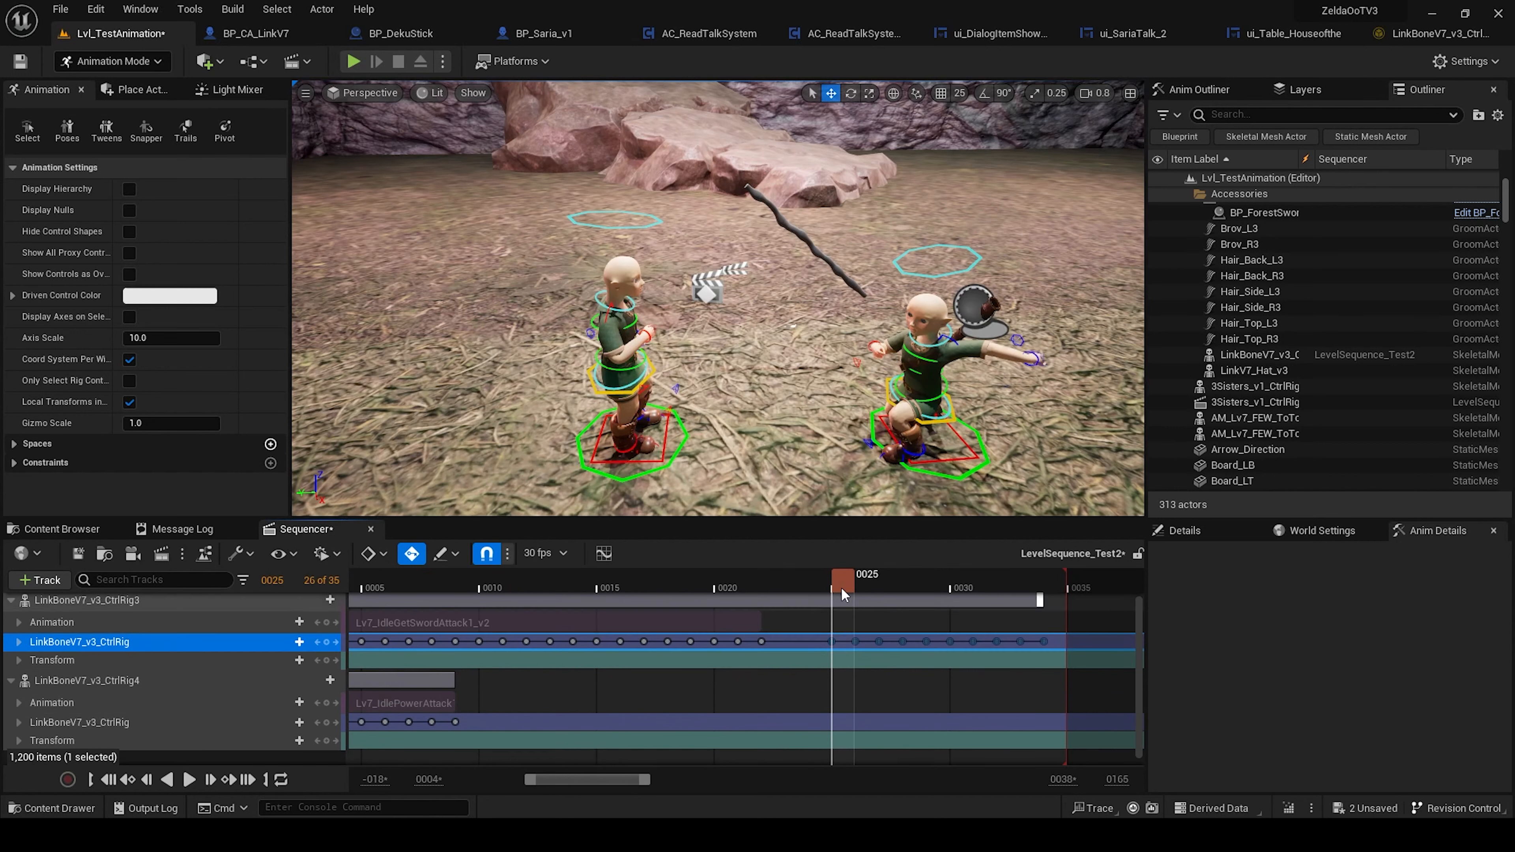
drag(813, 575, 960, 606)
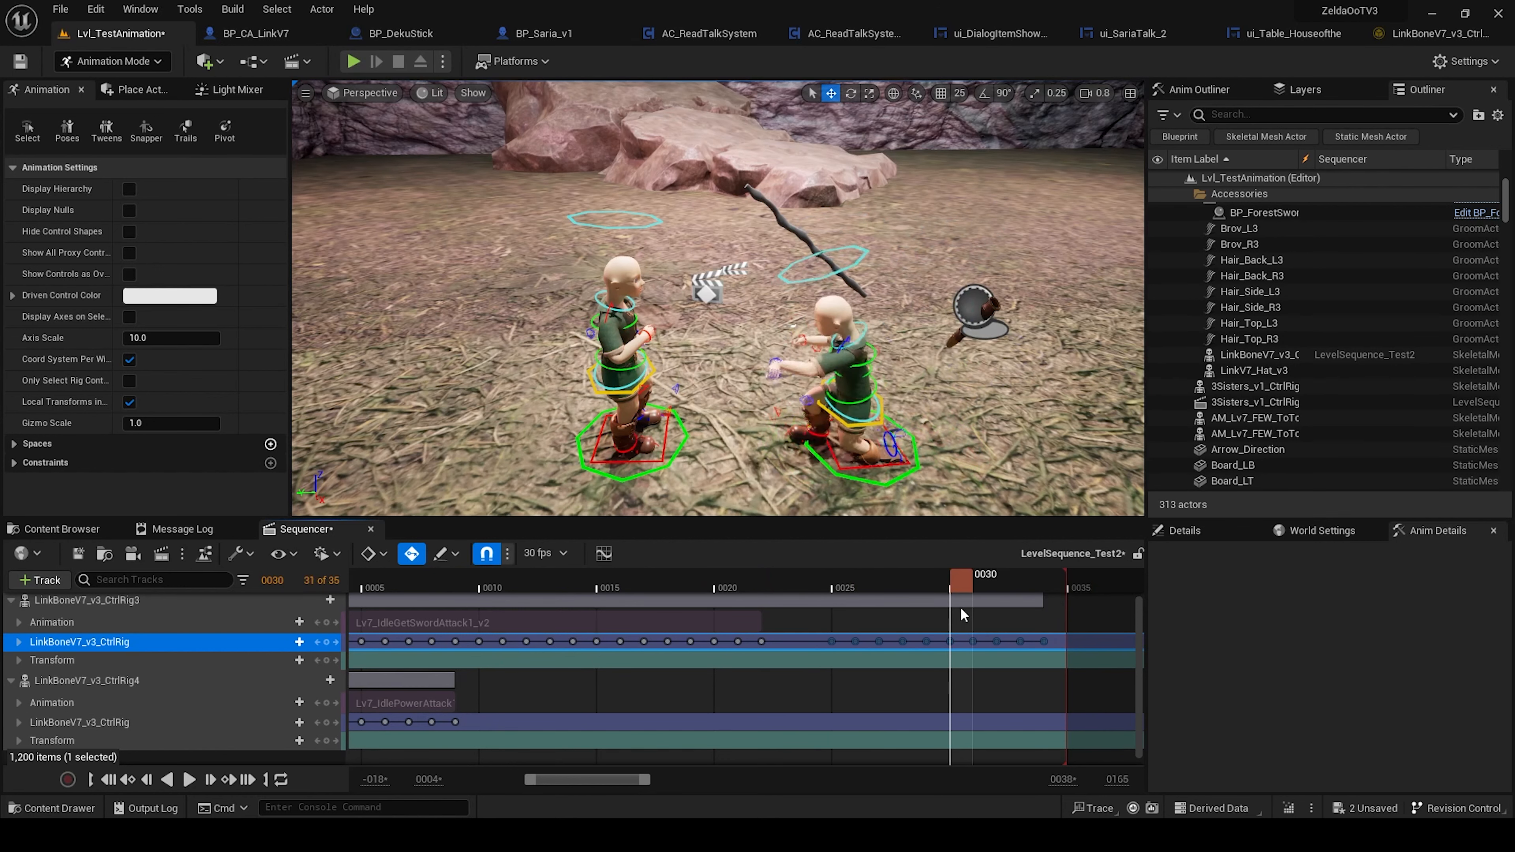
Step: Delete the pasted keys from frame 25 to frame 29 in LinkBoneV7_v3_CtrlRig3's control rig track
drag(960, 582, 913, 585)
drag(808, 692, 915, 630)
key(Delete)
drag(934, 578, 969, 586)
drag(871, 675, 502, 624)
key(Delete)
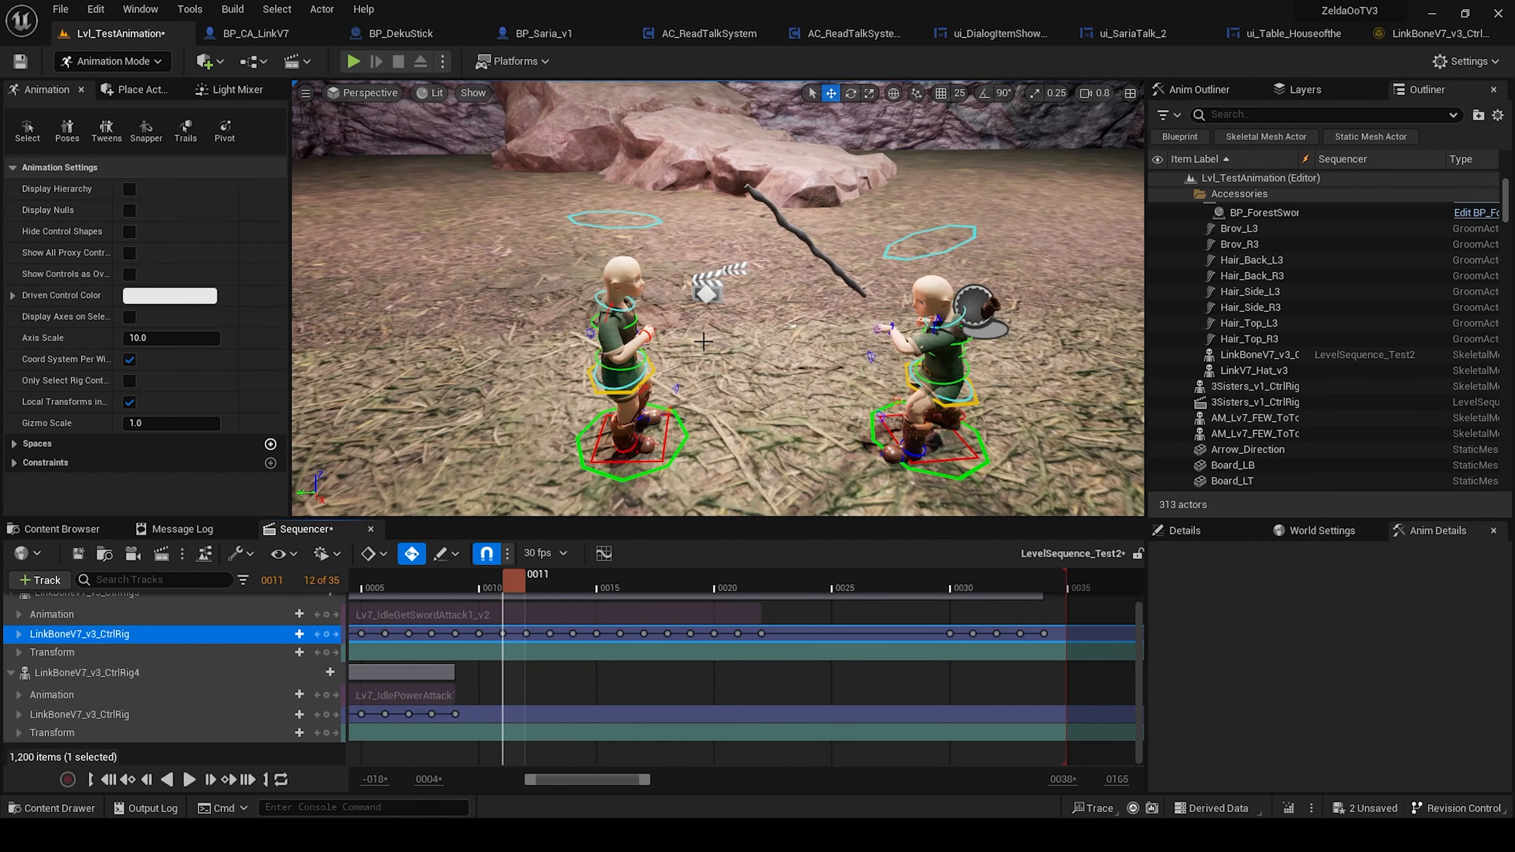
right_drag(712, 677, 924, 685)
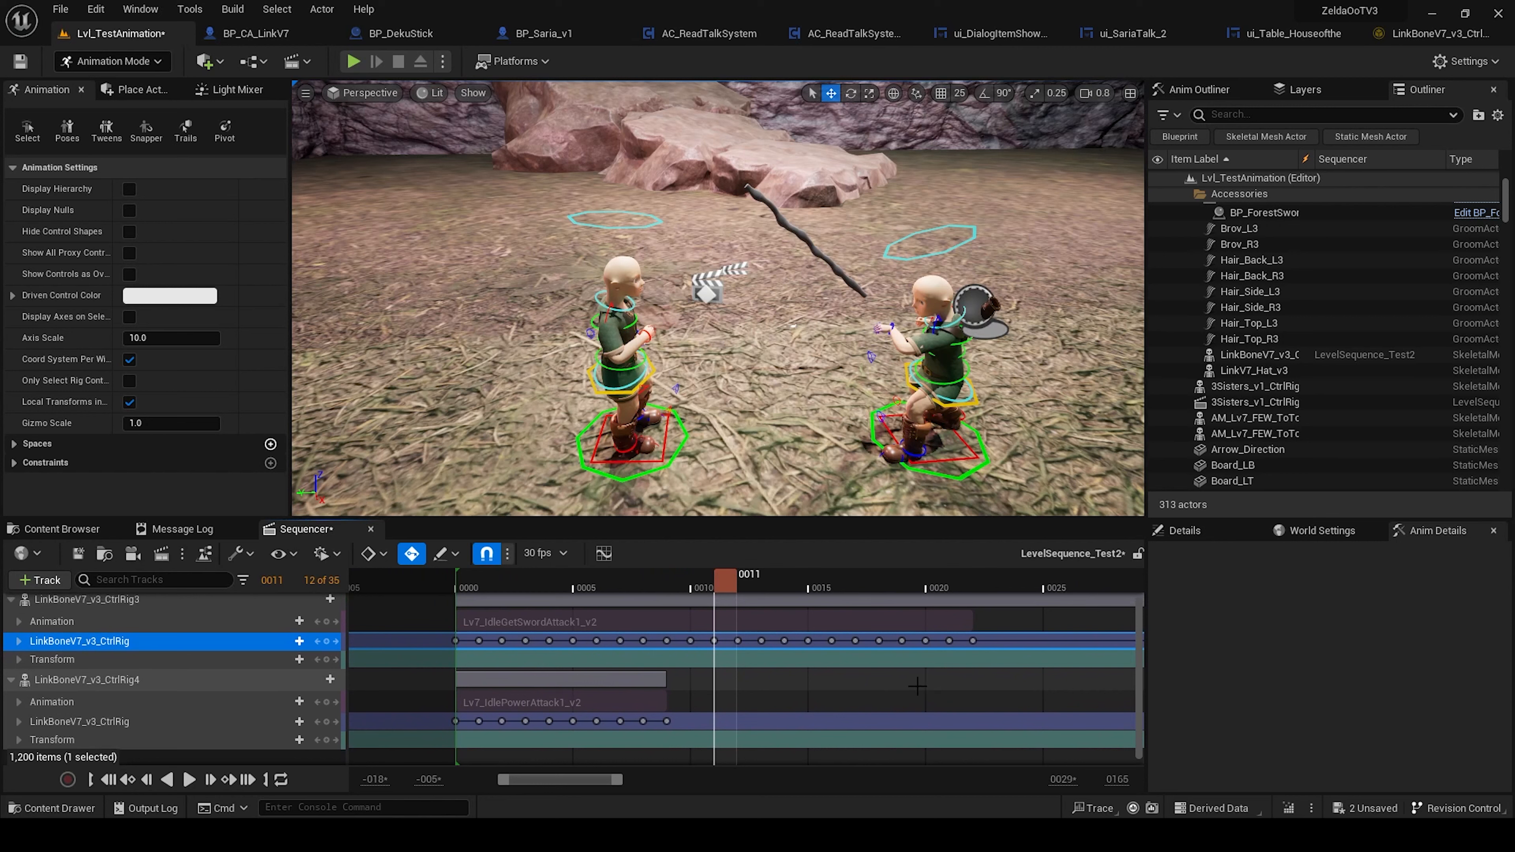
scroll(892, 685, down, 1)
scroll(893, 685, up, 1)
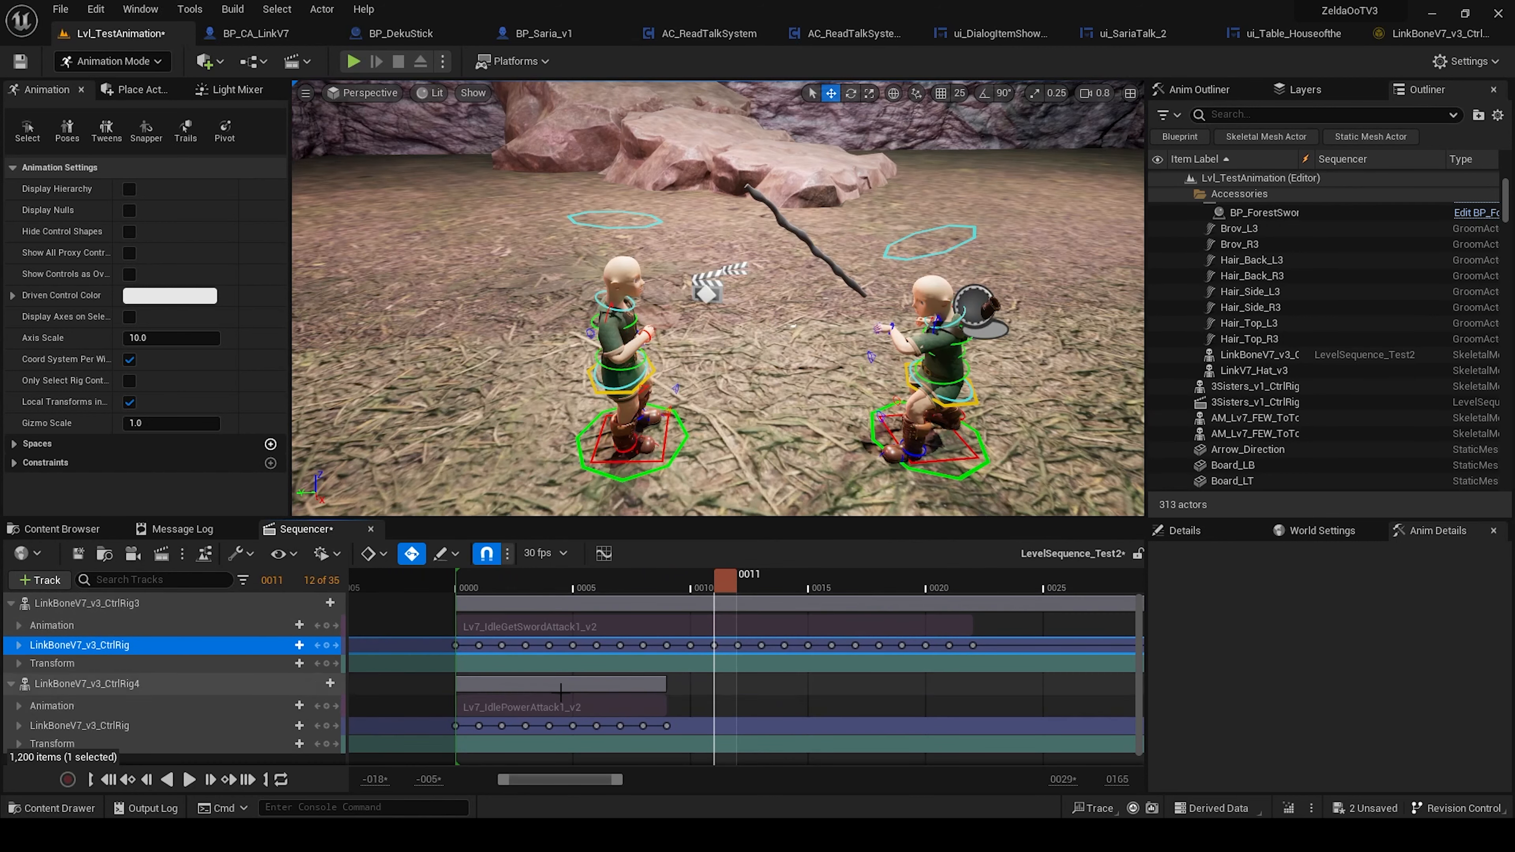
right_drag(892, 706, 620, 662)
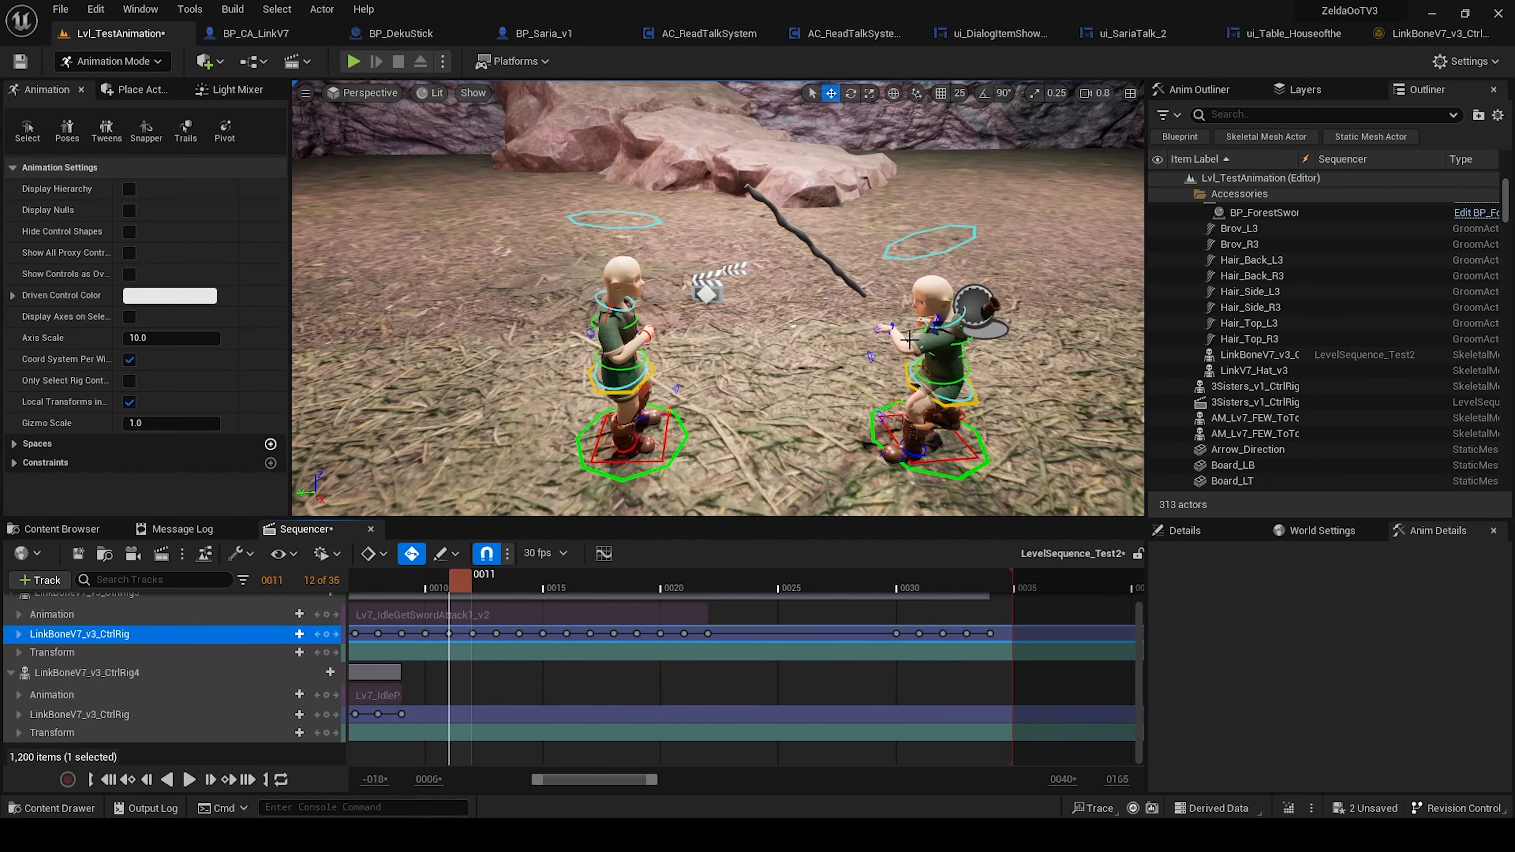